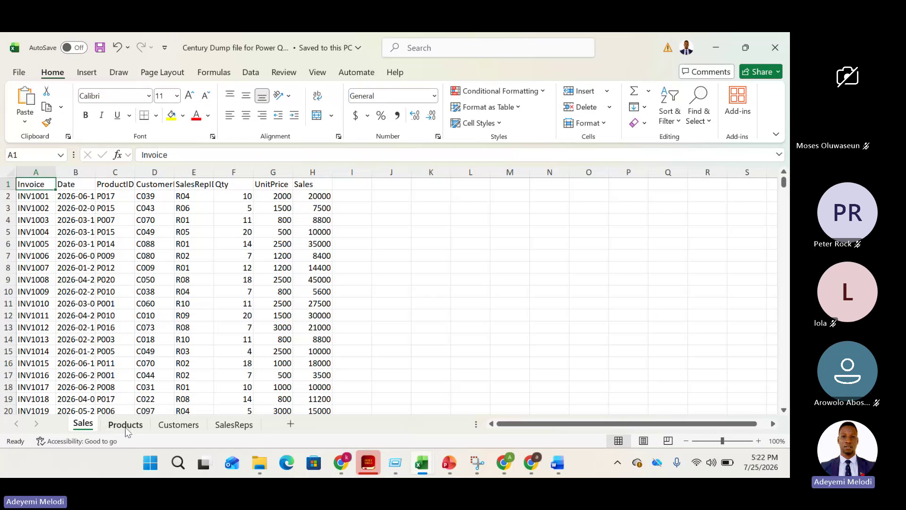
- Look through the Products and Customers sheets and return to the Sales sheet
left_click(125, 425)
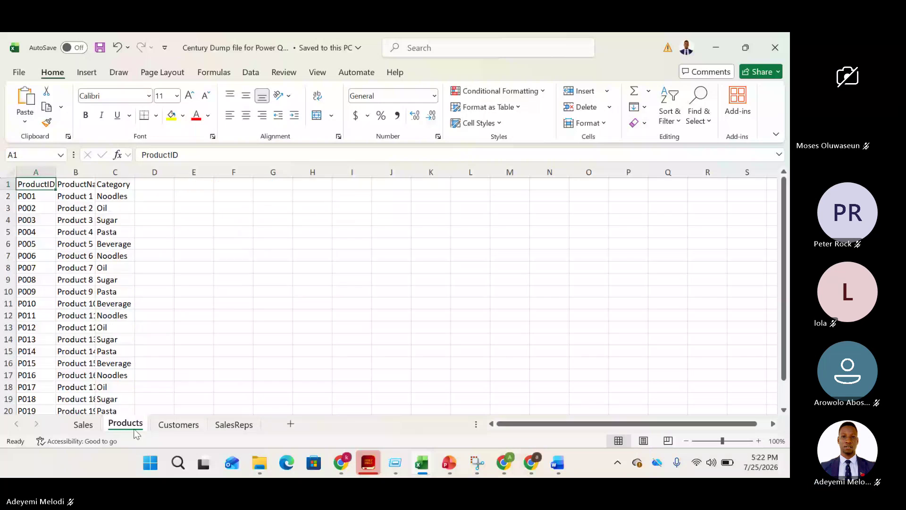
left_click(179, 426)
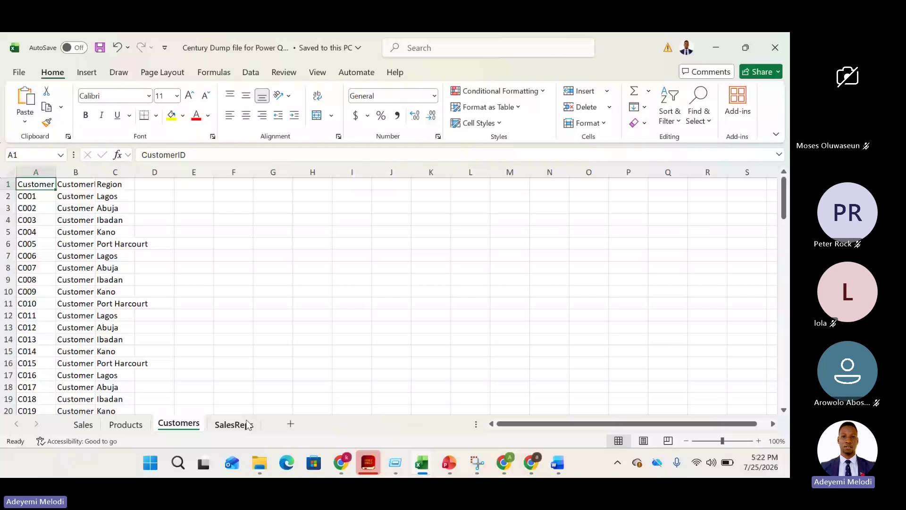
key("ctrl+Page_Up")
key("ctrl+Page_Up")
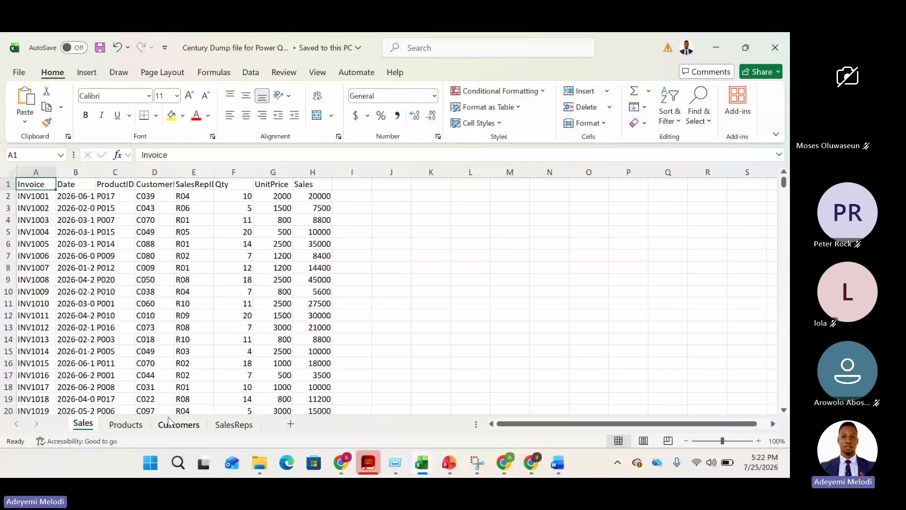
- Fit the Sales sheet's columns to their contents, centre UnitPrice and Sales, and format both as numbers with 1000 separator and 0 decimals
left_click(273, 173)
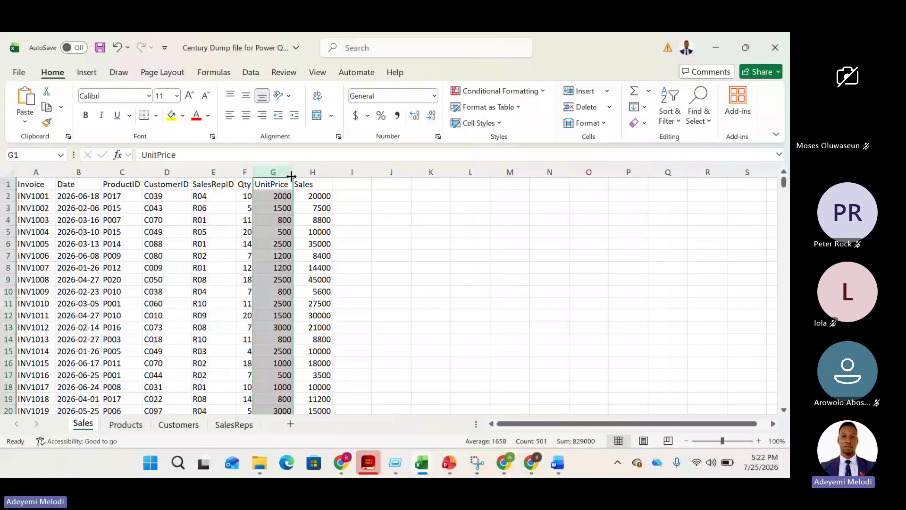
key("shift+Right")
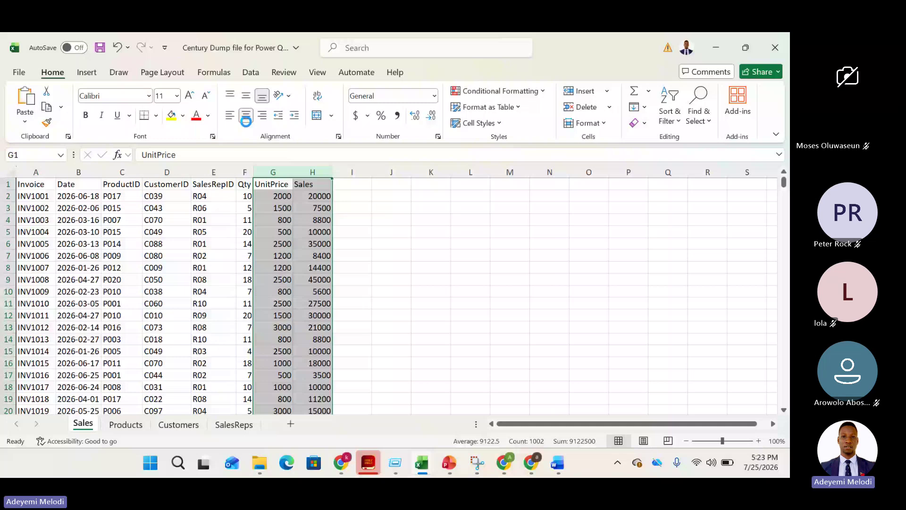
key("ctrl+1")
left_click(151, 216)
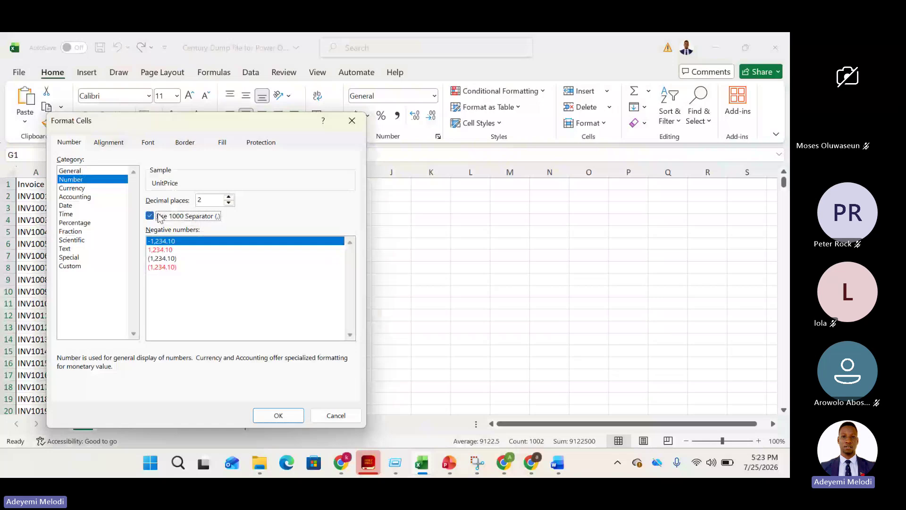
key("shift+Tab")
type("0")
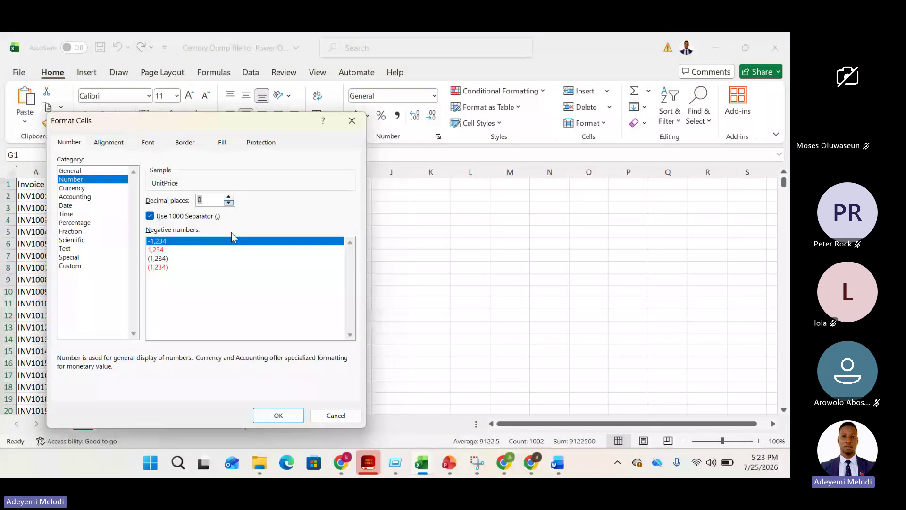
key("Return")
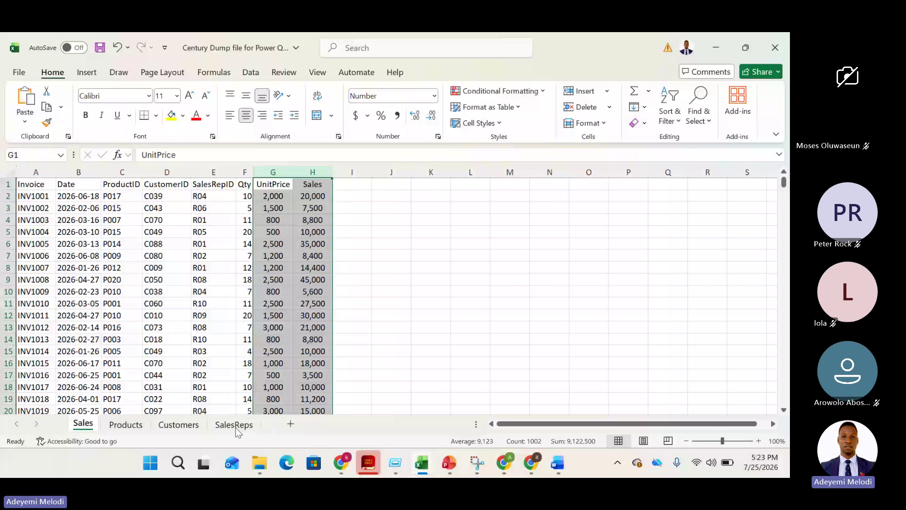
- Fit the column widths to their contents on the Products, Customers and SalesReps sheets, and return to the SalesRepID header on Sales
key("ctrl+Page_Down")
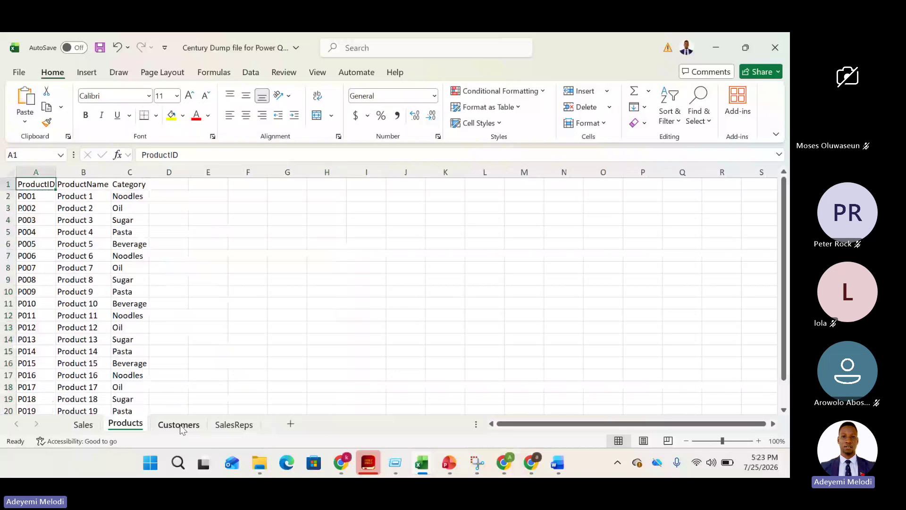
left_click(179, 425)
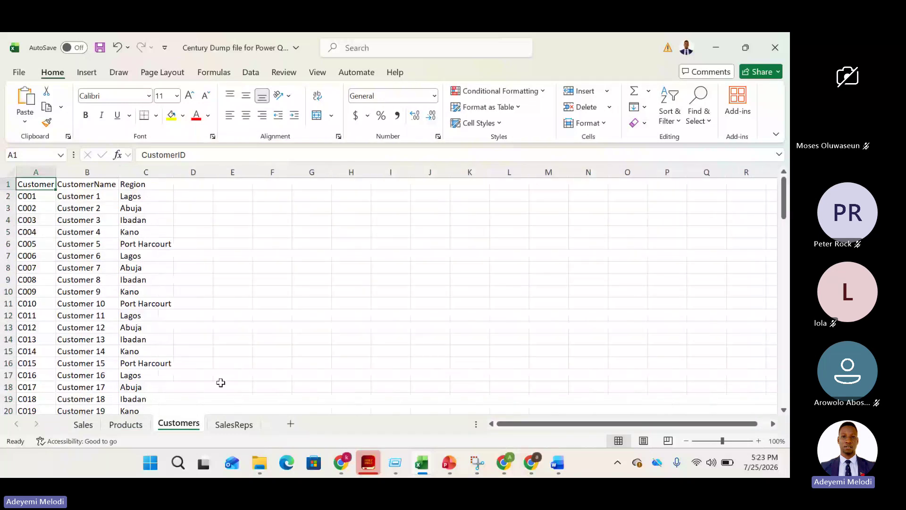
key("ctrl+Page_Down")
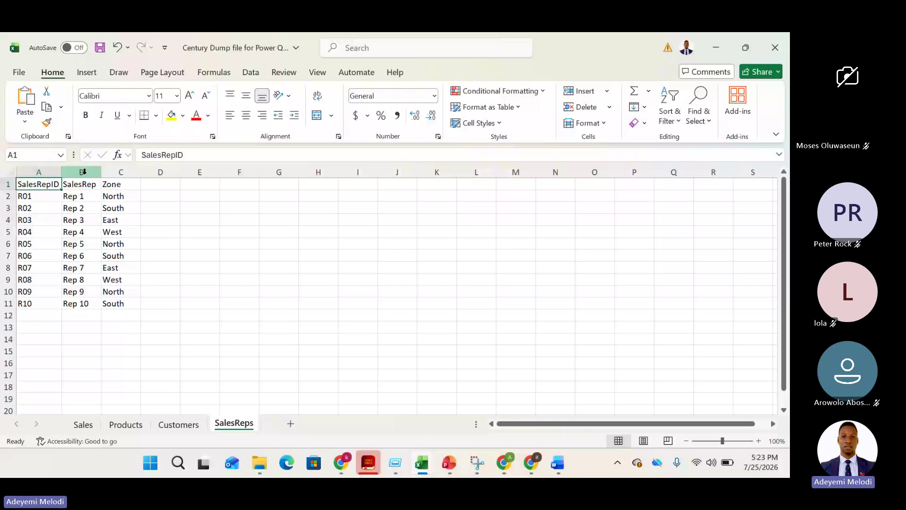
double_click(101, 172)
left_click(83, 425)
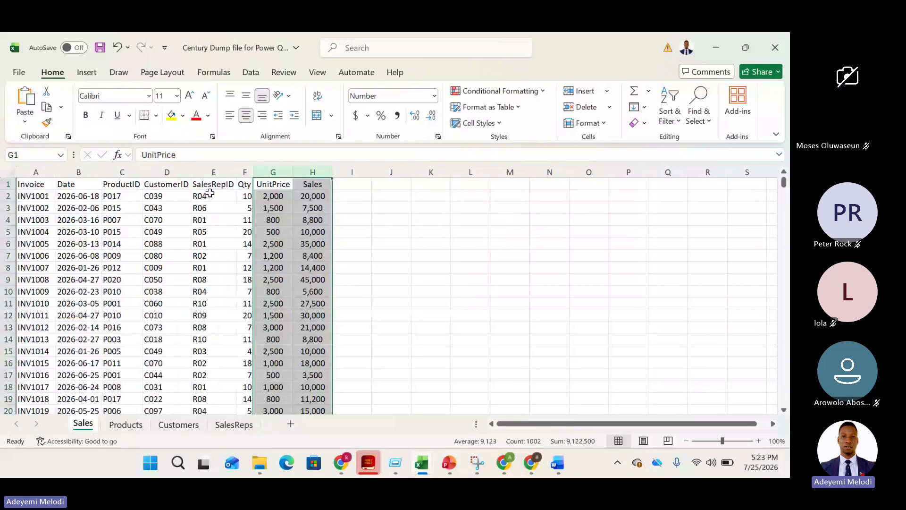
left_click(211, 187)
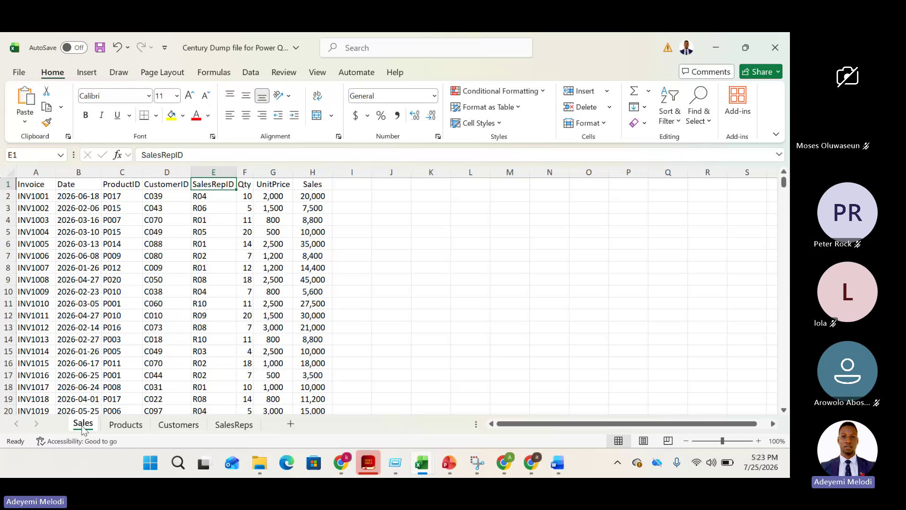
key("alt+Tab")
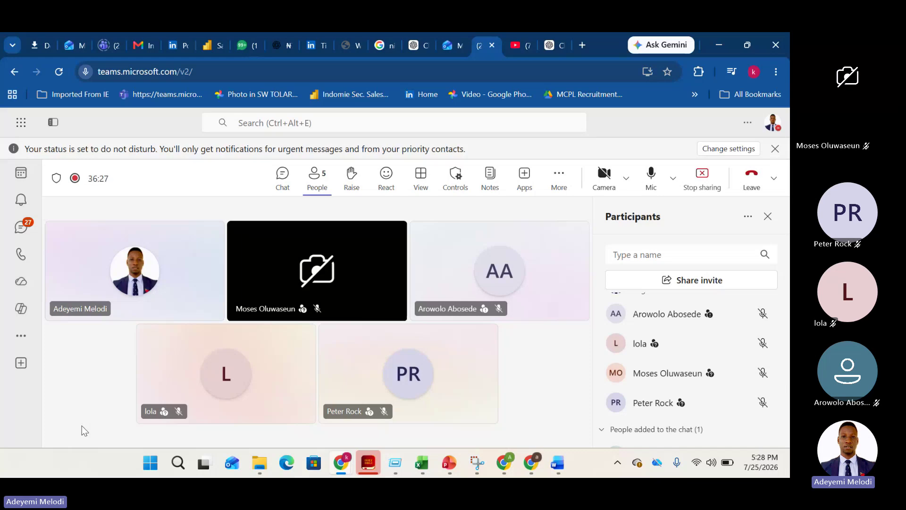
key("alt+Tab")
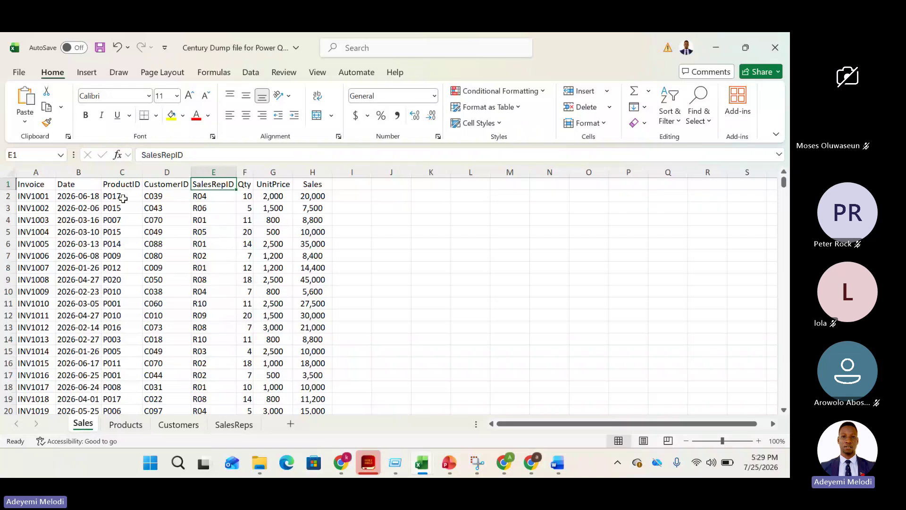
- Review the ID columns on the Products, Customers and SalesReps sheets and return to the Sales sheet
left_click_drag(142, 174, 142, 174)
left_click(126, 424)
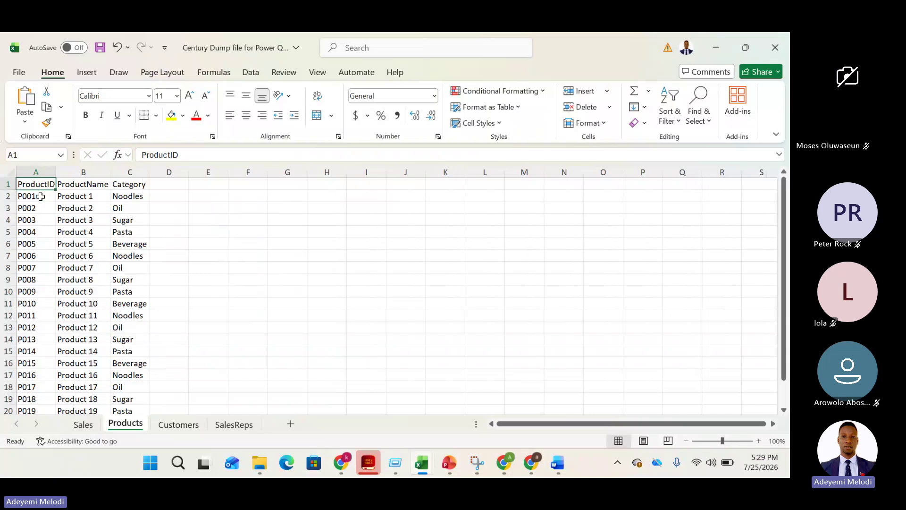
key("ctrl+Page_Down")
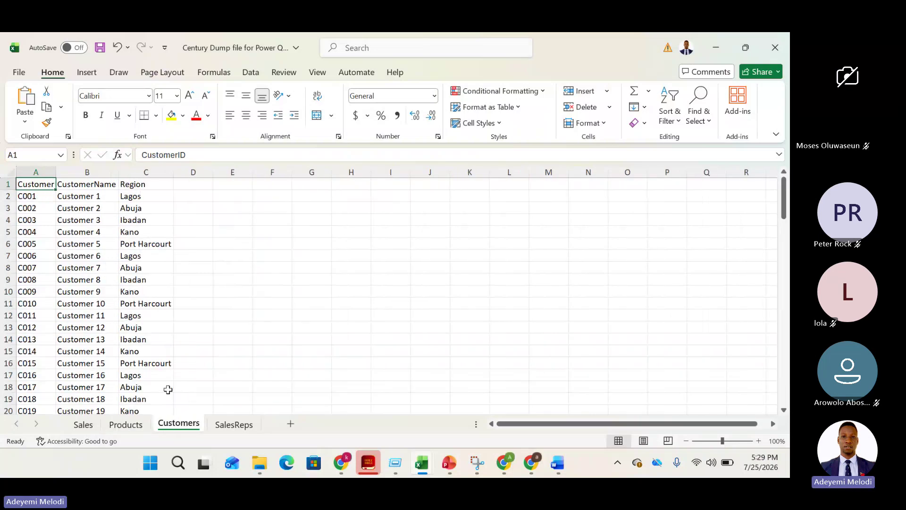
left_click(236, 430)
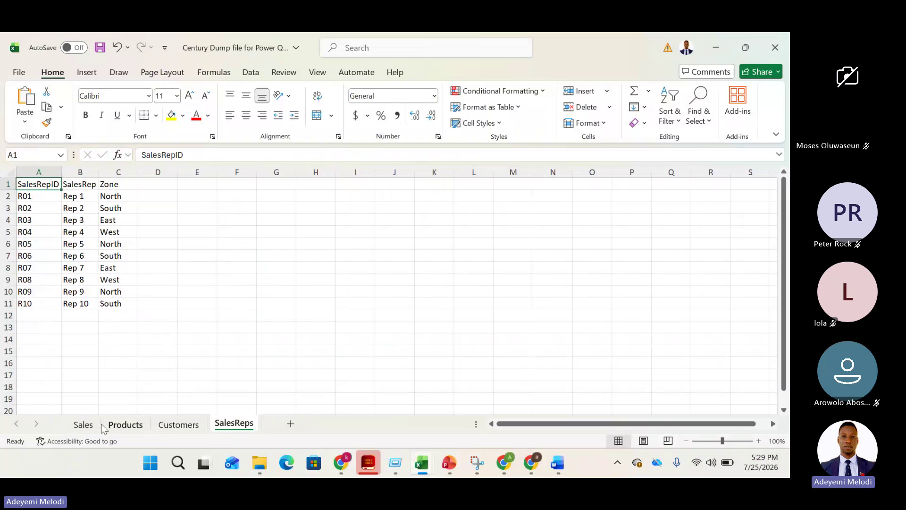
left_click(84, 425)
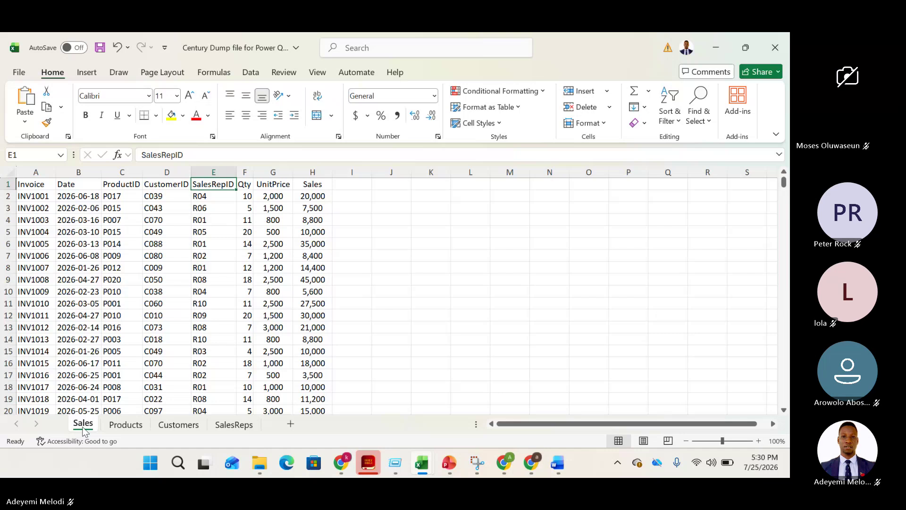
- Check the participants list in the Teams meeting and switch back to the Excel workbook
key("alt+Tab")
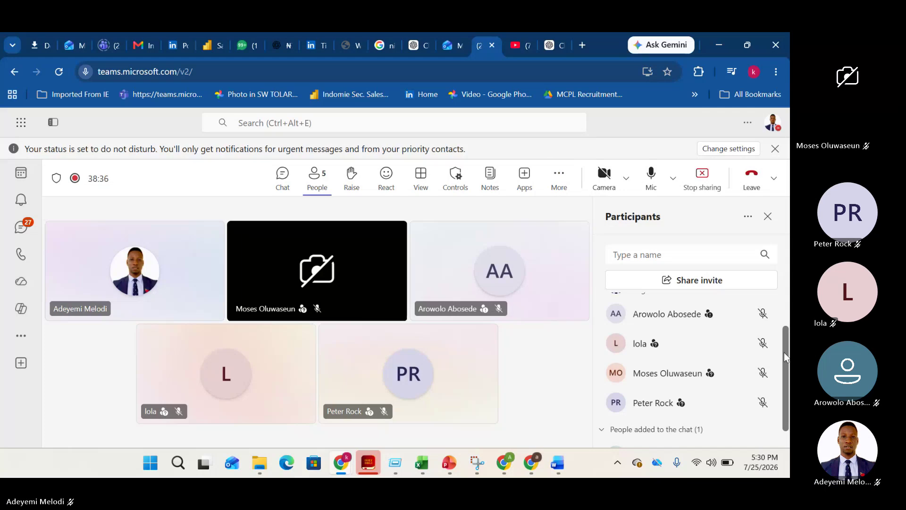
scroll(784, 353, "up", 2)
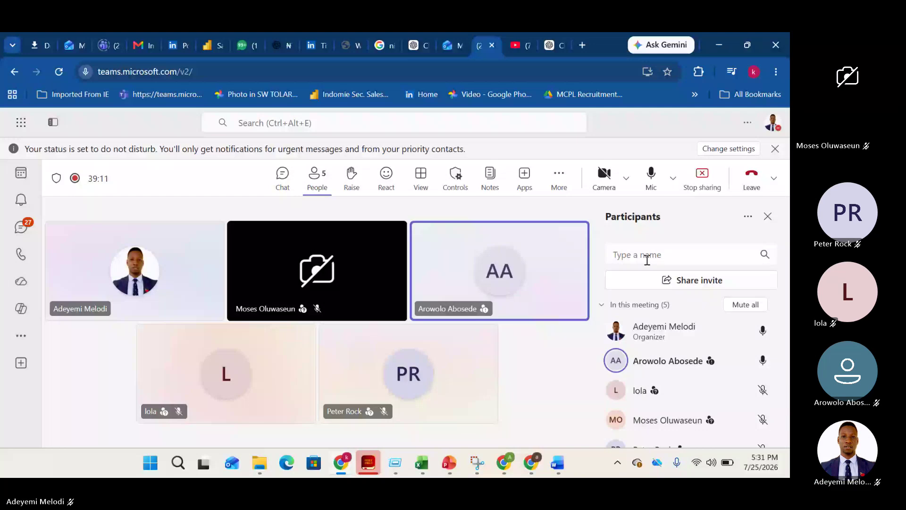
key("alt+Tab")
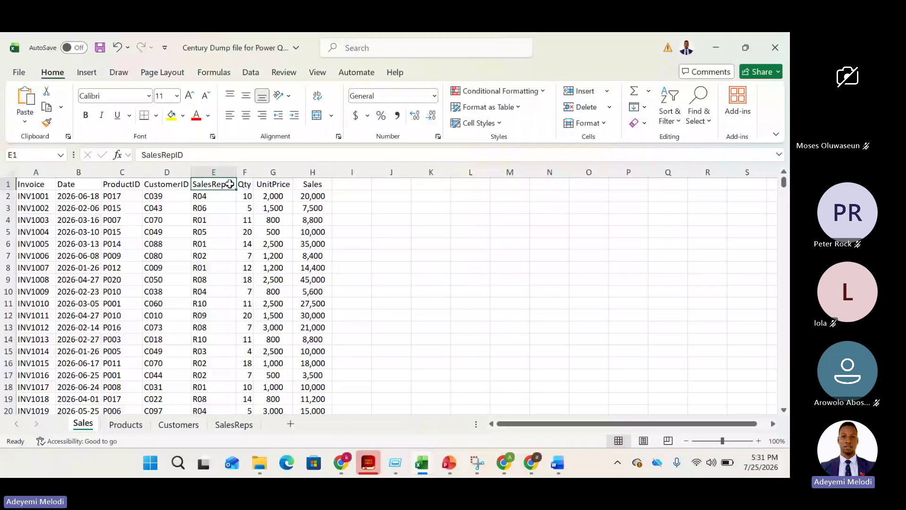
key("alt+Tab")
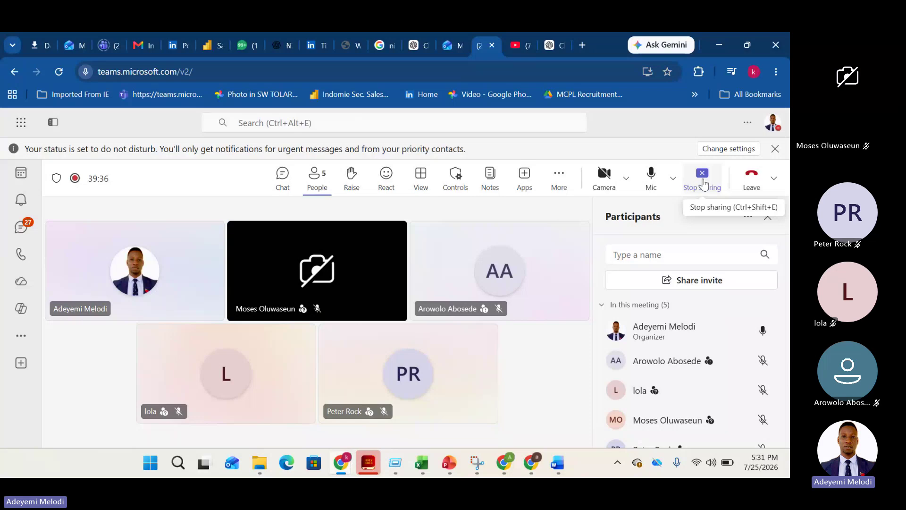
key("alt+Tab")
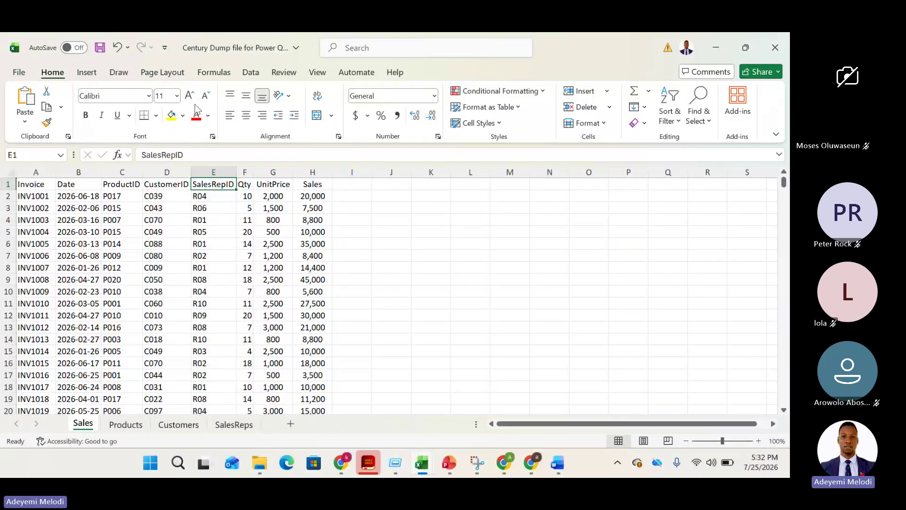
- Import data from the Excel workbook file Century Dump file for Power Query in Downloads
left_click(252, 73)
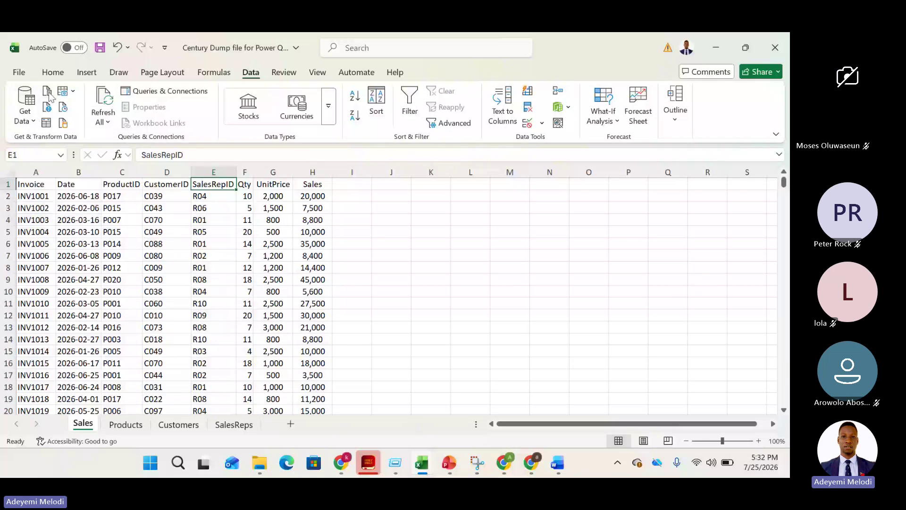
left_click(26, 114)
mouse_move(70, 168)
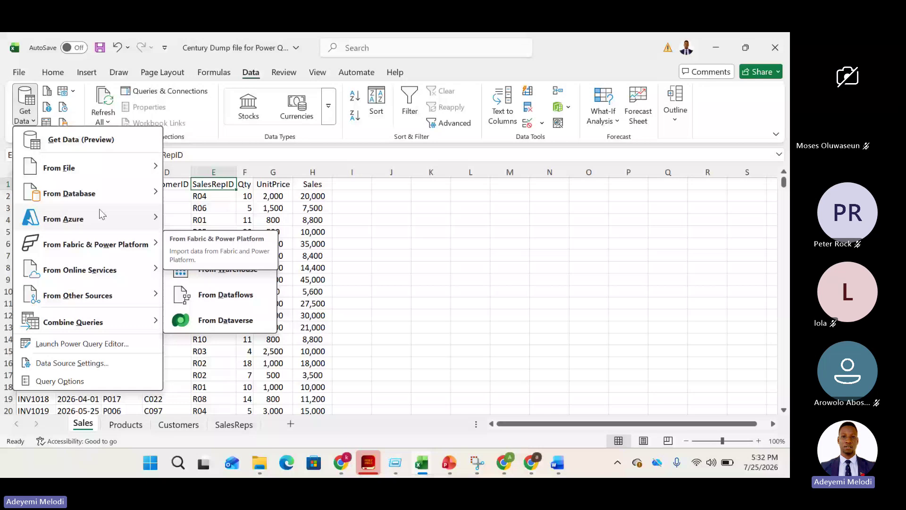
mouse_move(124, 172)
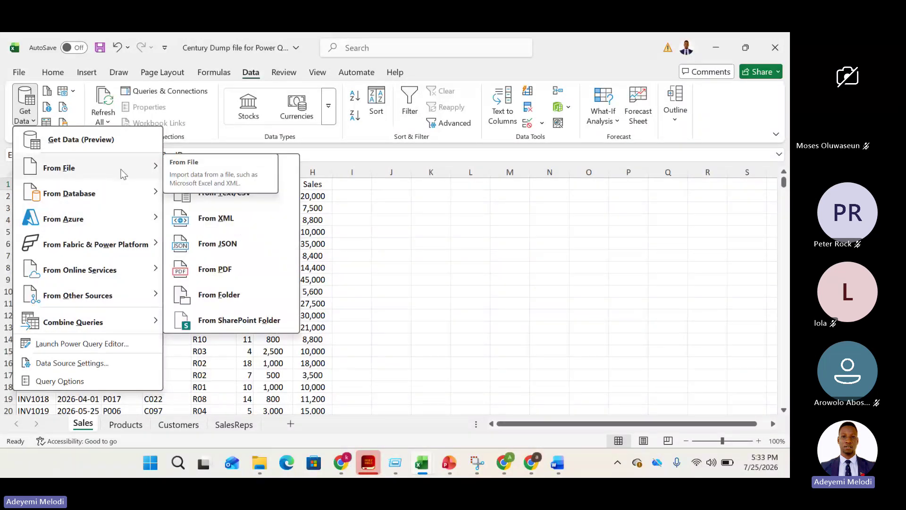
left_click(203, 176)
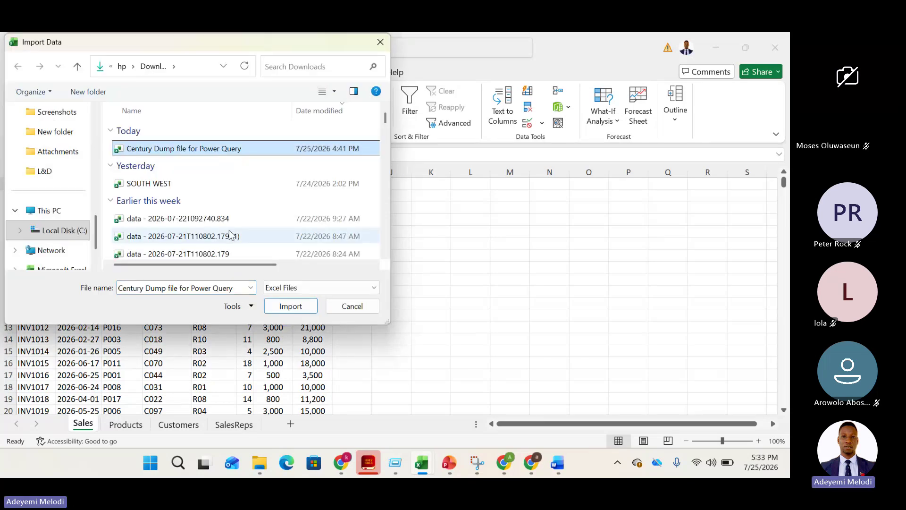
left_click(290, 306)
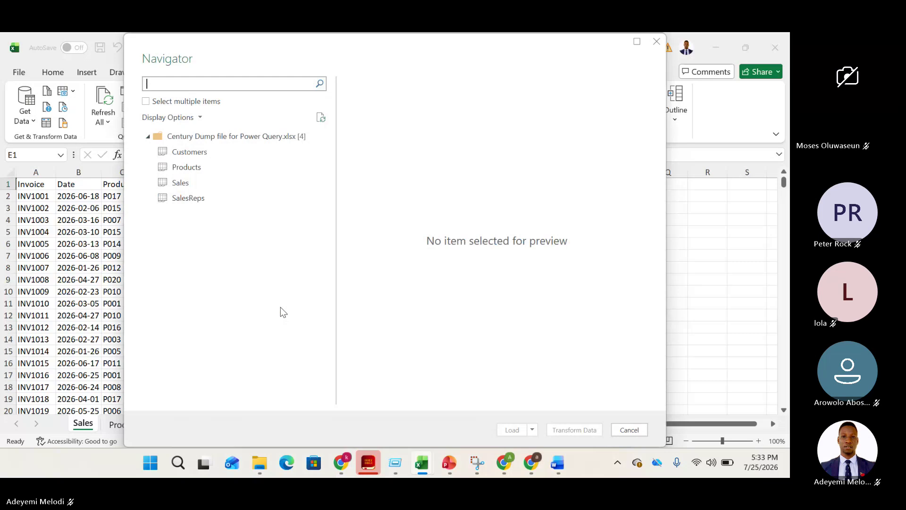
- Enable selecting multiple items in the Navigator and select the Customers, Products, Sales and SalesReps tables
left_click(147, 103)
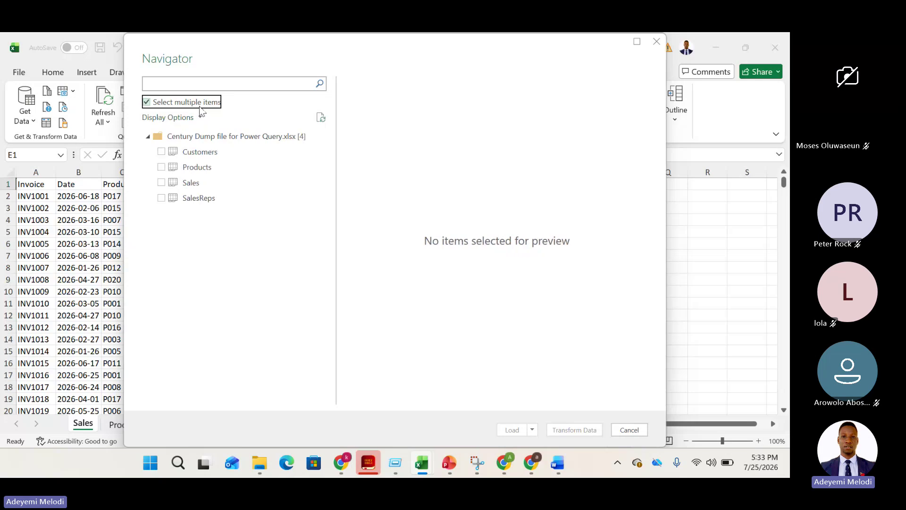
left_click(161, 152)
left_click(162, 167)
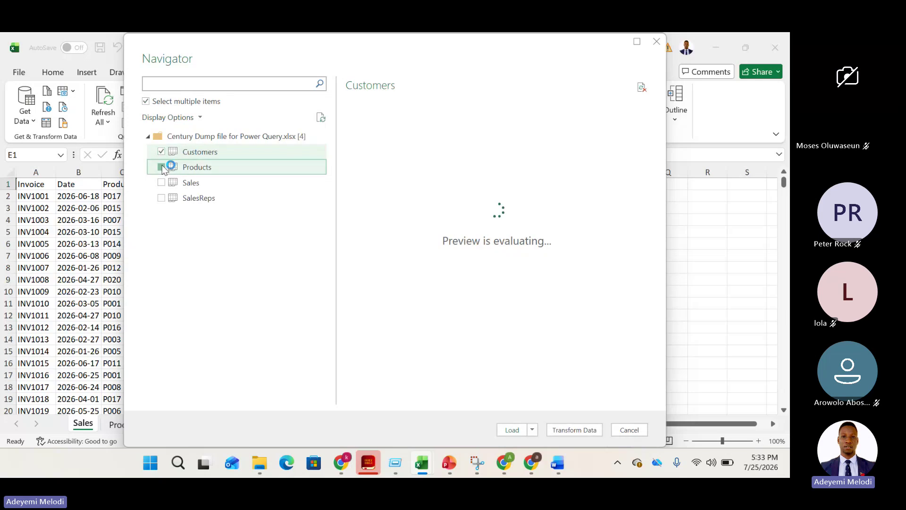
left_click(162, 183)
left_click(162, 199)
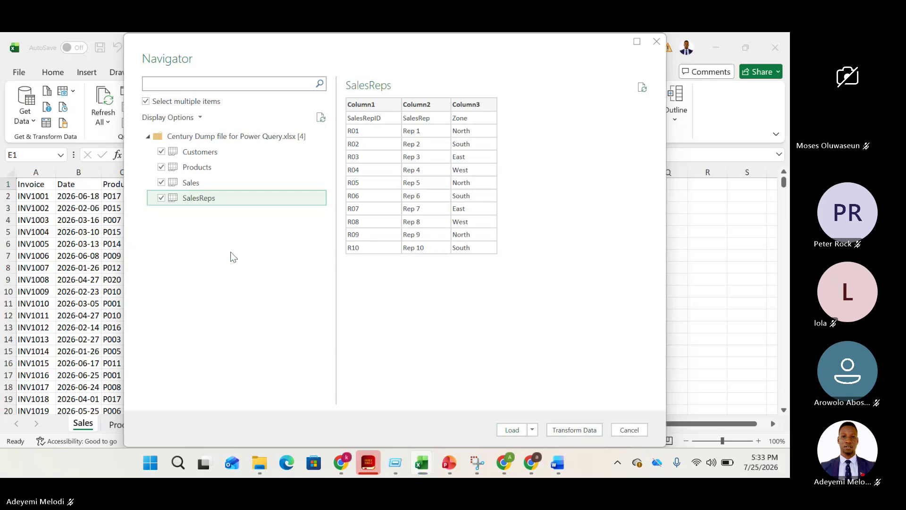
- Capture the Navigator window with Snipping Tool and circle its table selection area with the red pen
key("super+shift+s")
left_click_drag(131, 39, 664, 440)
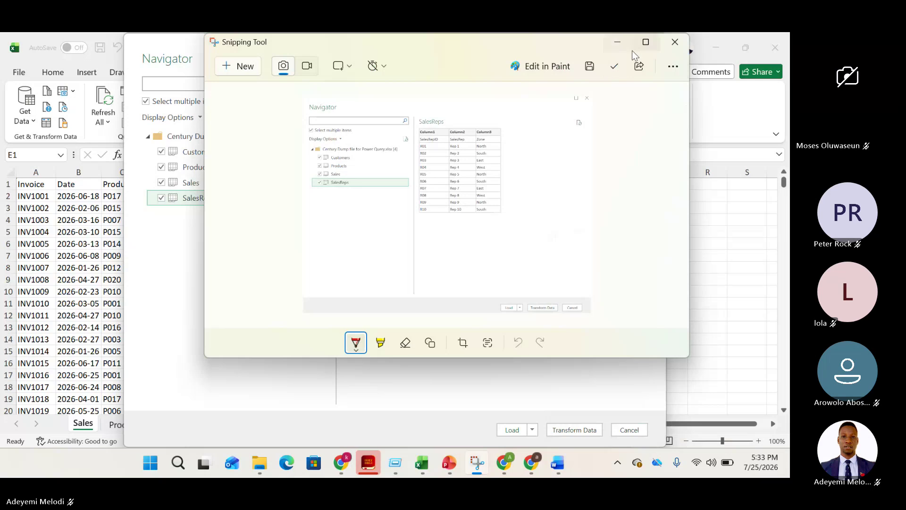
left_click(645, 41)
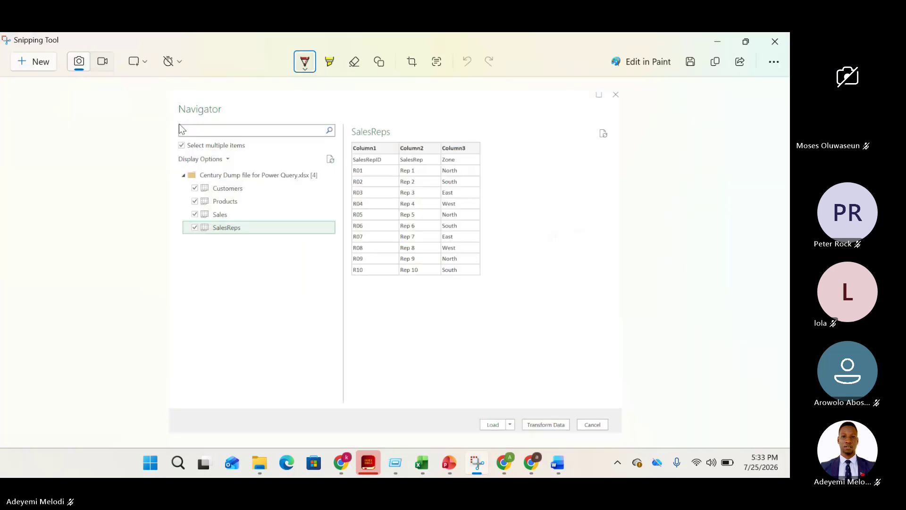
mouse_move(180, 106)
left_mouse_down()
mouse_move(170, 162)
mouse_move(196, 262)
mouse_move(333, 237)
mouse_move(335, 114)
mouse_move(176, 107)
left_mouse_up()
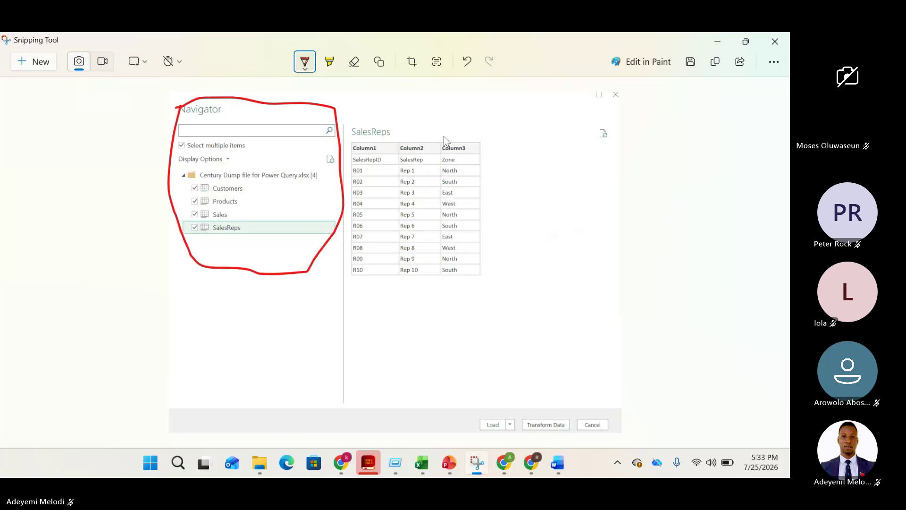
- Circle Transform Data on the Navigator screenshot and send the marked-up image to the CENTURY GATEWAY EXCEL TRAINING WhatsApp group, captioned "step 1"
mouse_move(551, 398)
left_mouse_down()
mouse_move(519, 431)
mouse_move(553, 438)
mouse_move(574, 425)
mouse_move(547, 401)
left_mouse_up()
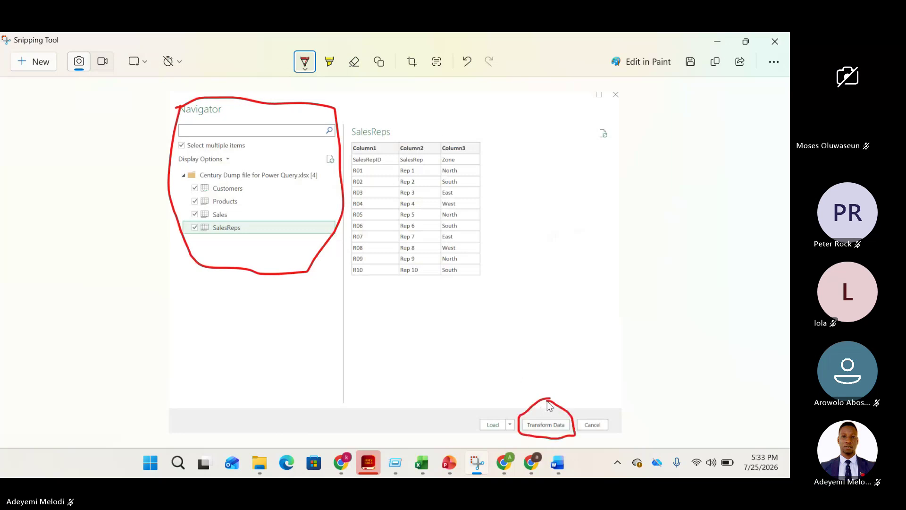
left_click(717, 65)
key("alt+Tab")
key("Tab")
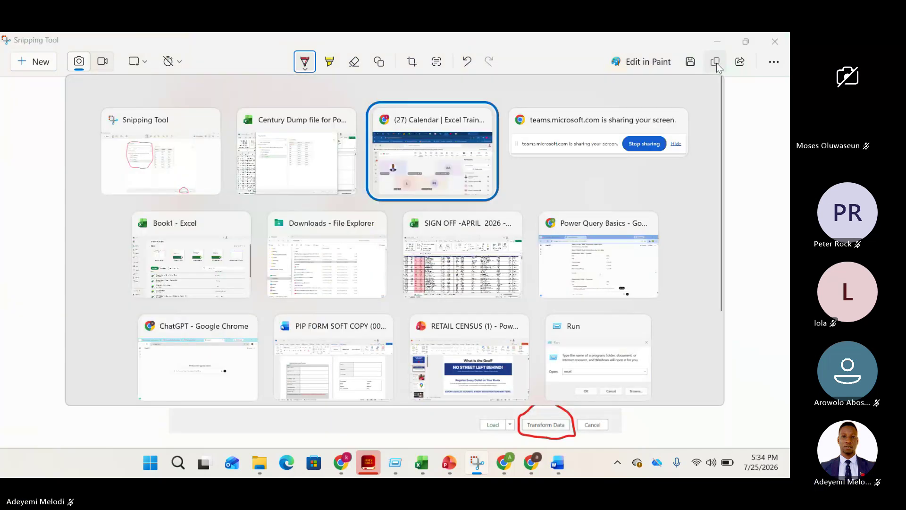
left_click(249, 46)
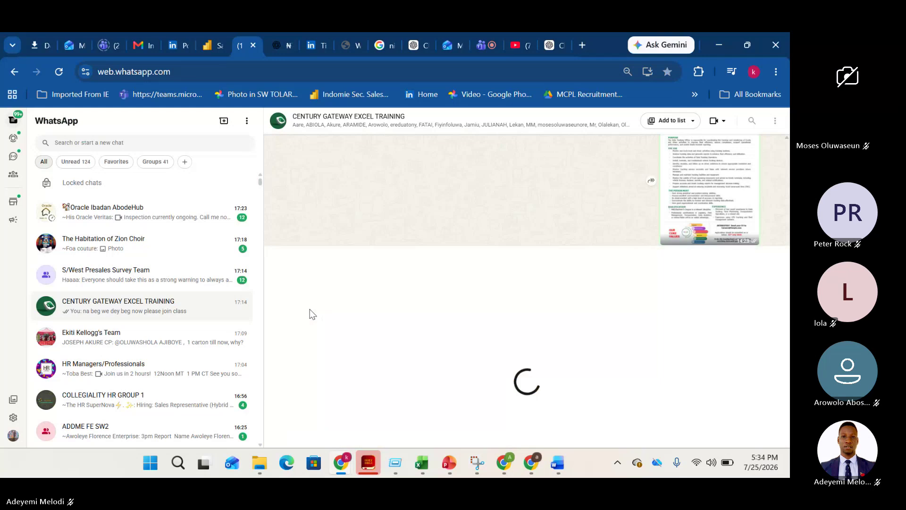
type("step")
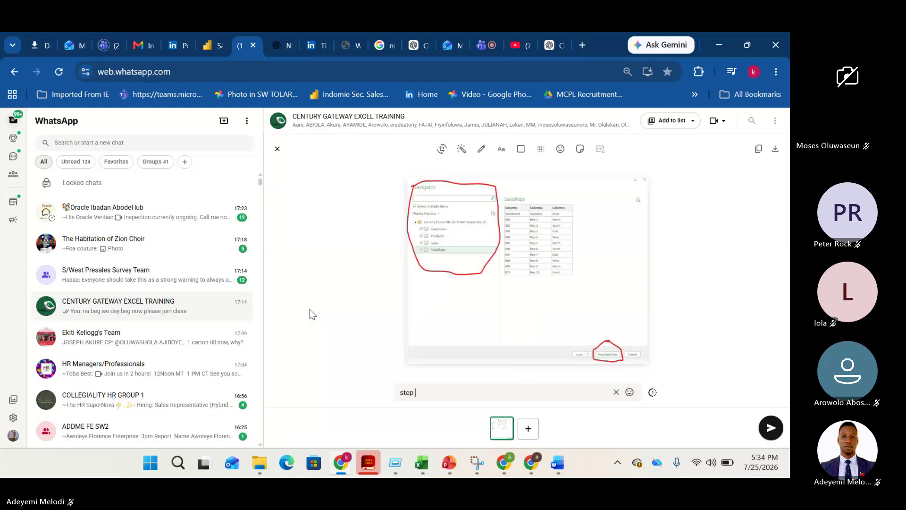
key("Escape")
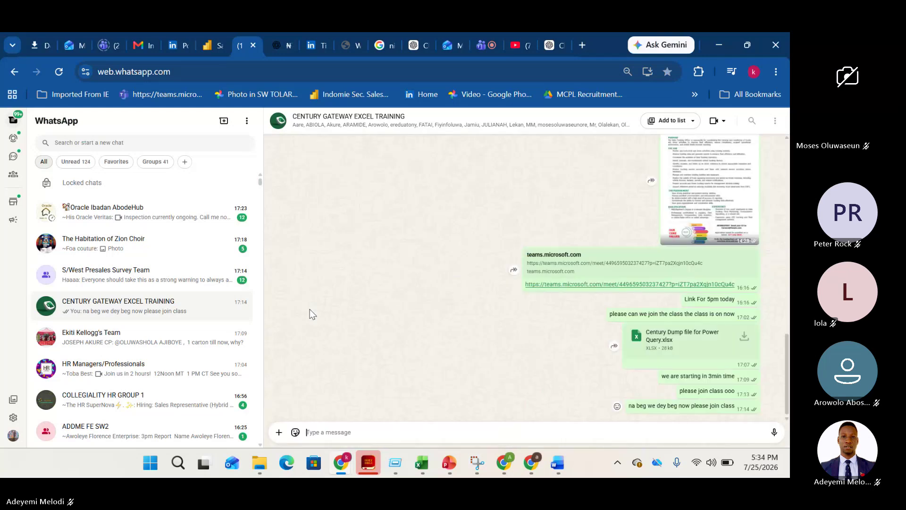
- Switch back to Excel and load the four selected Navigator tables into the Power Query Editor for transformation
key("alt+Tab")
key("alt+Tab")
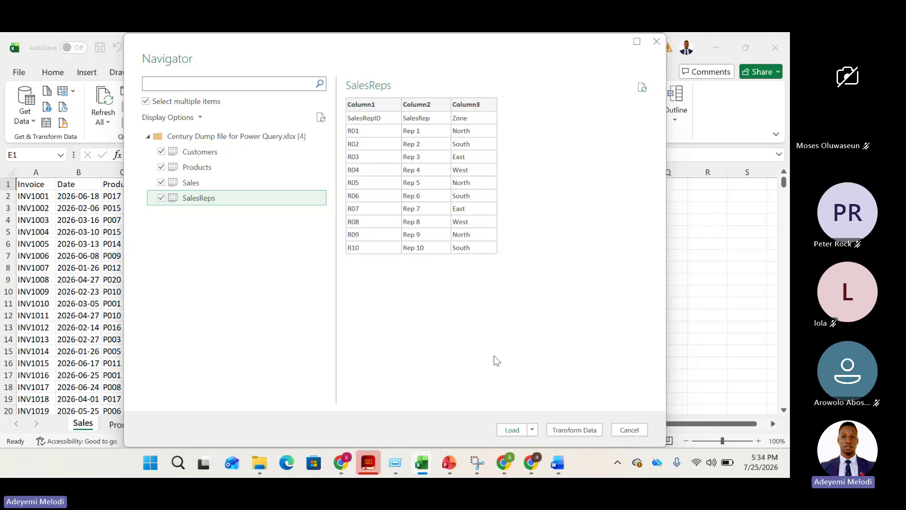
left_click(572, 430)
key("alt+Tab")
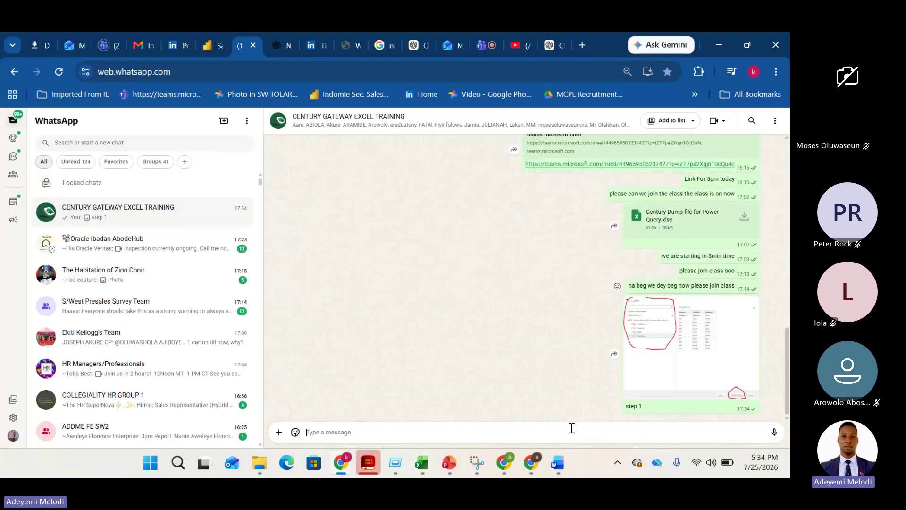
key("alt+Tab")
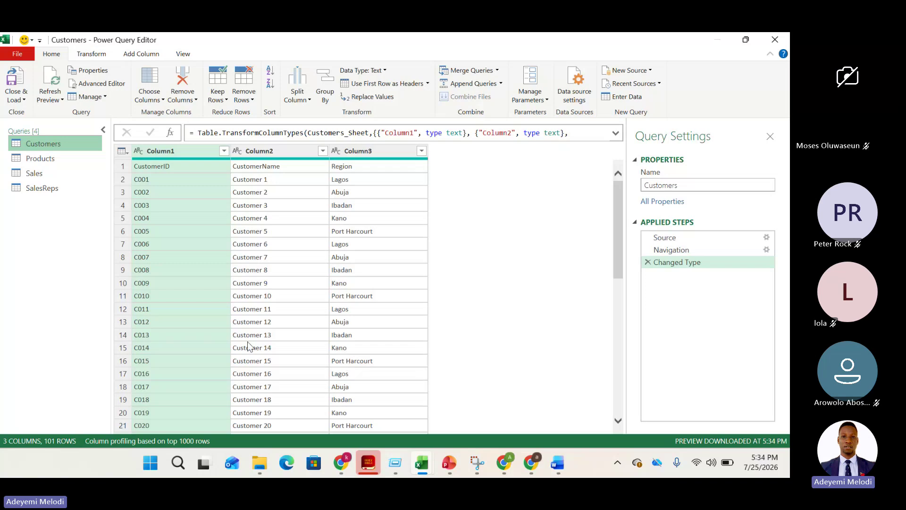
- Capture the whole Power Query Editor window and open the screenshot in a maximized Snipping Tool window
key("super+shift+s")
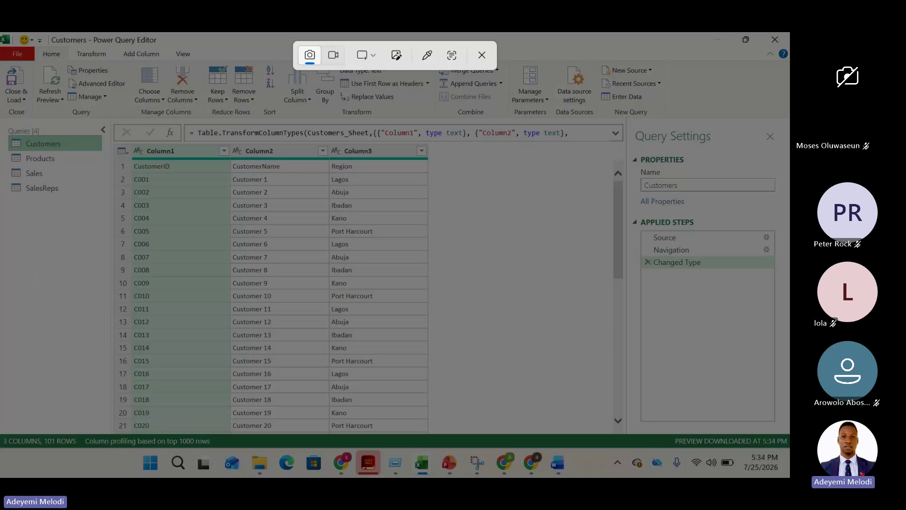
left_click_drag(0, 32, 638, 222)
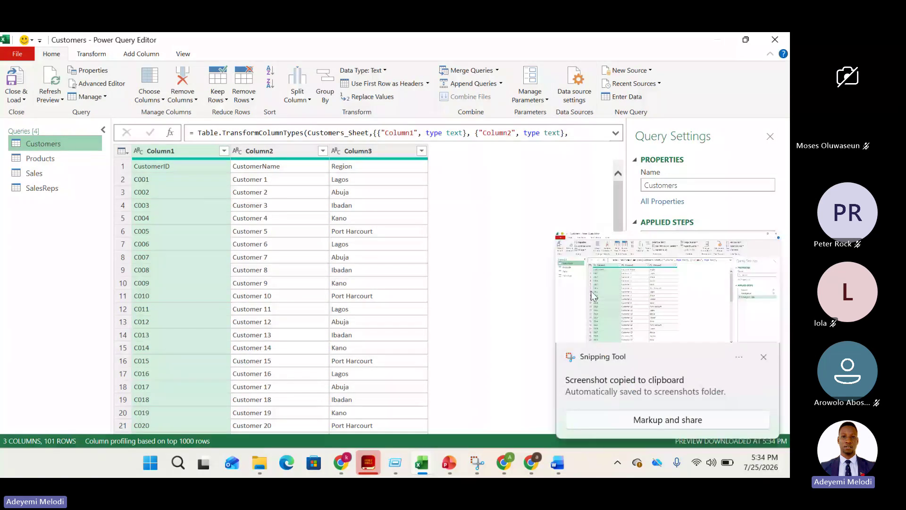
left_click(594, 296)
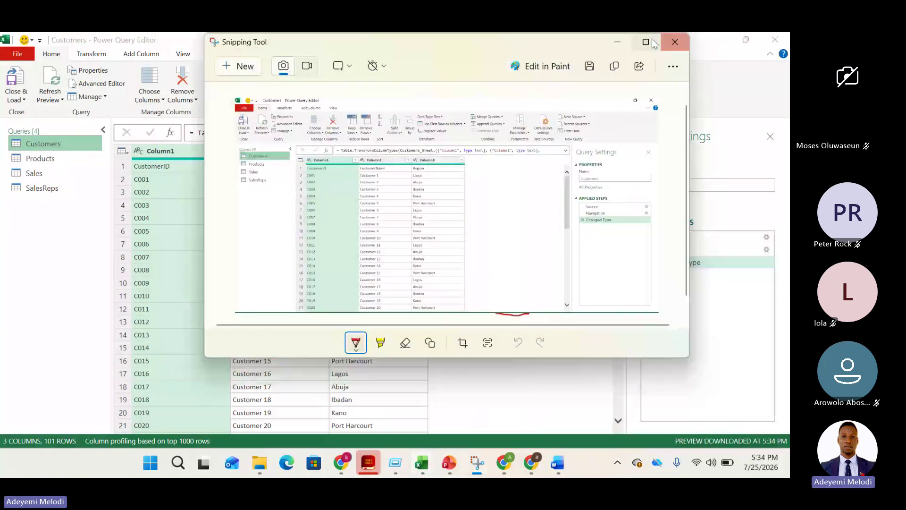
left_click(646, 42)
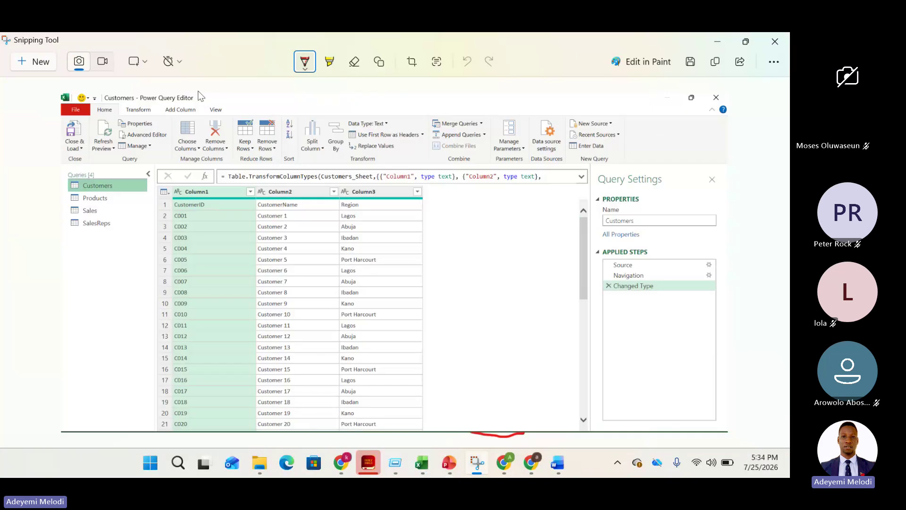
- Circle the ribbon, the Queries list and the Applied Steps area in red on the screenshot and handwrite a 2 beside the table
mouse_move(199, 91)
left_mouse_down()
mouse_move(94, 103)
mouse_move(53, 137)
mouse_move(154, 167)
mouse_move(390, 171)
mouse_move(628, 164)
mouse_move(668, 145)
mouse_move(588, 103)
mouse_move(203, 94)
left_mouse_up()
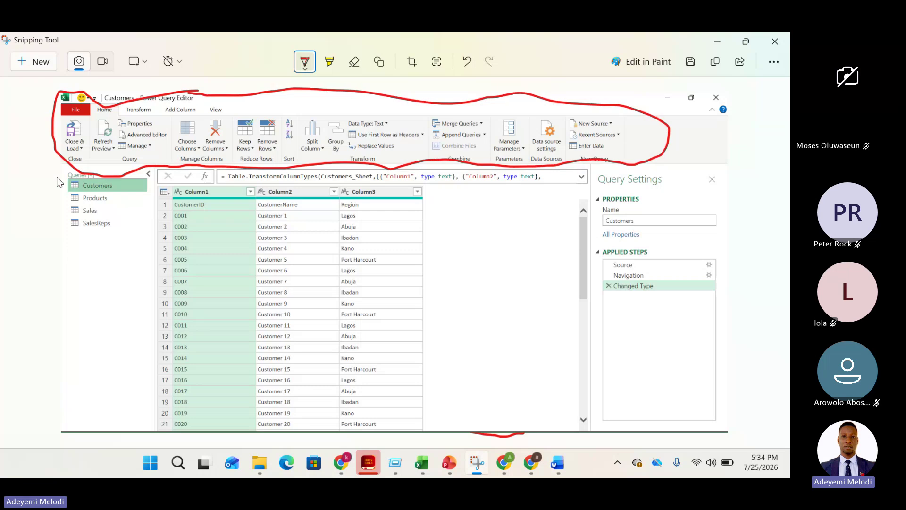
mouse_move(57, 171)
left_mouse_down()
mouse_move(75, 246)
mouse_move(142, 230)
mouse_move(163, 187)
mouse_move(121, 162)
mouse_move(57, 169)
left_mouse_up()
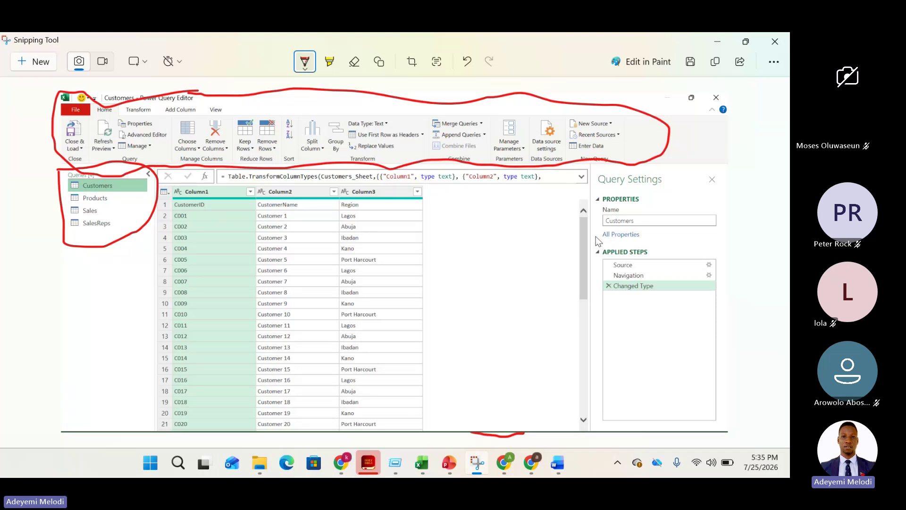
mouse_move(594, 234)
left_mouse_down()
mouse_move(594, 395)
mouse_move(603, 432)
mouse_move(661, 429)
mouse_move(739, 401)
mouse_move(594, 245)
left_mouse_up()
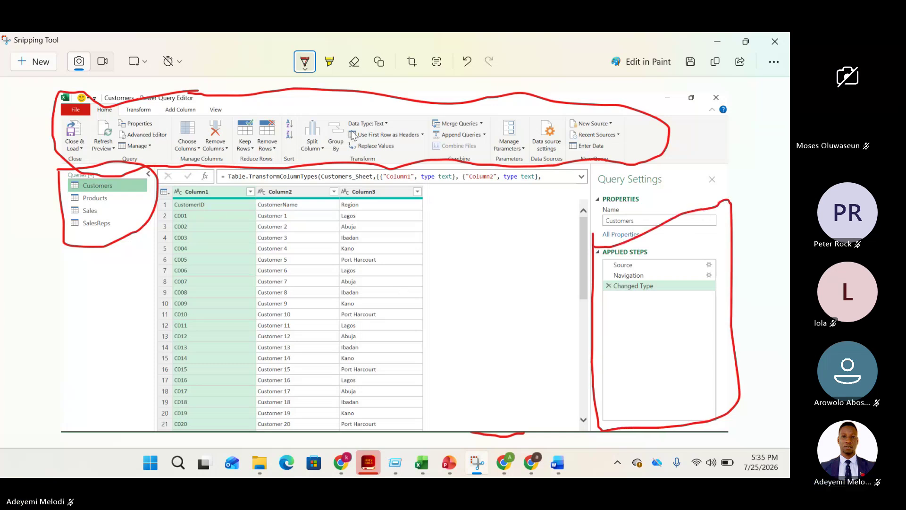
mouse_move(484, 248)
left_mouse_down()
mouse_move(491, 241)
mouse_move(523, 300)
mouse_move(563, 295)
left_mouse_up()
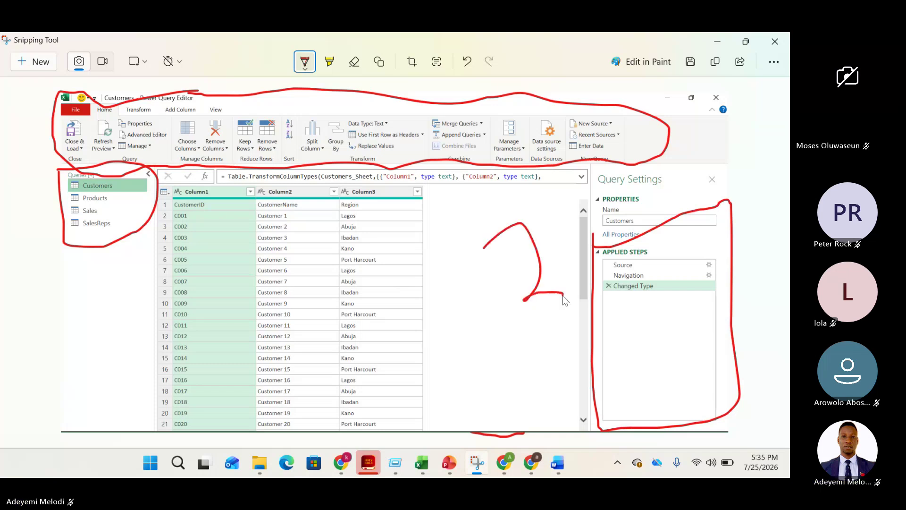
- Send the annotated Power Query Editor screenshot to the CENTURY GATEWAY EXCEL TRAINING WhatsApp group and return to the Power Query Editor
left_click(716, 63)
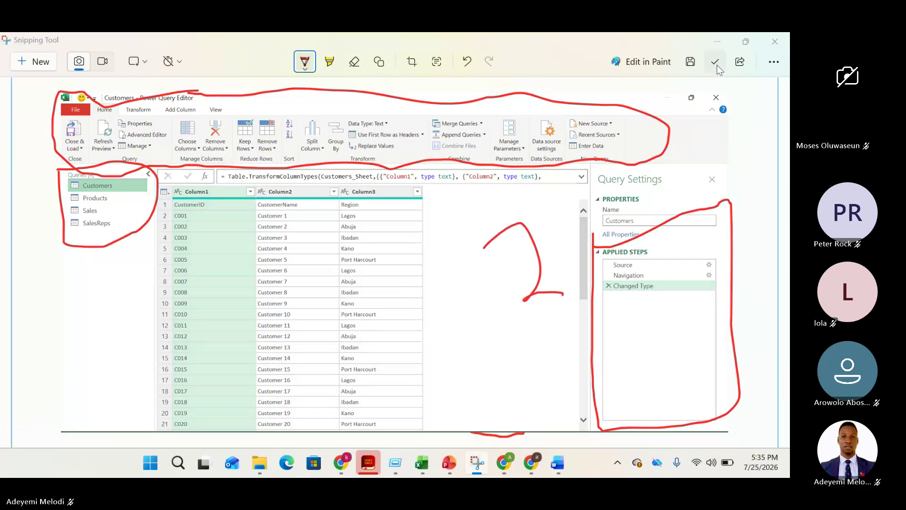
key("alt+Tab")
key("ctrl+v")
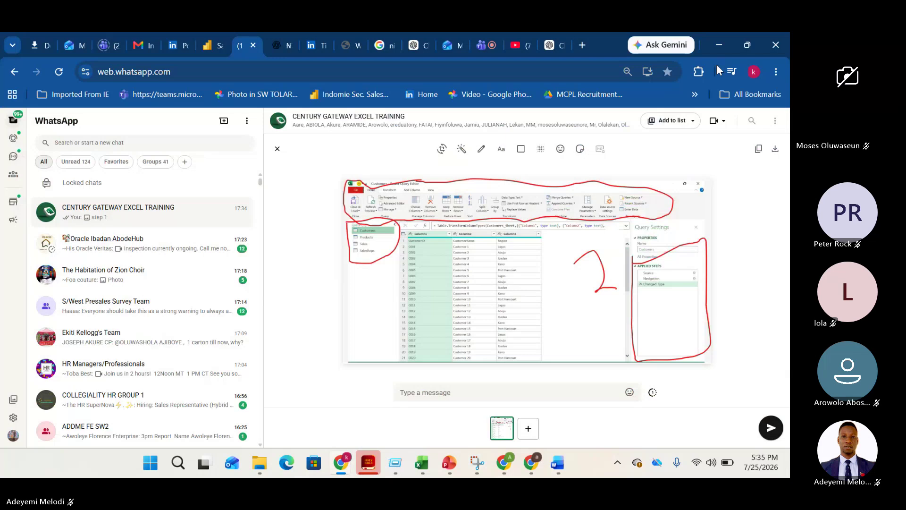
key("Return")
key("alt+Tab")
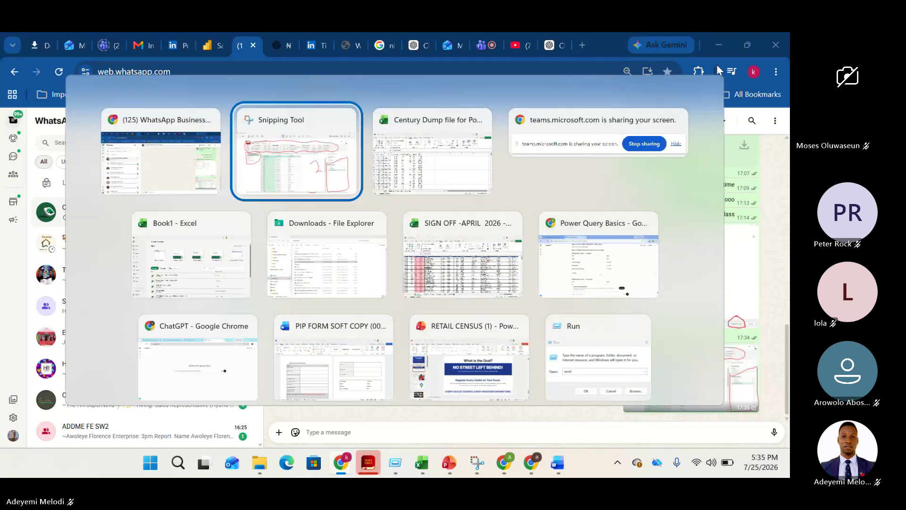
key("alt+Tab")
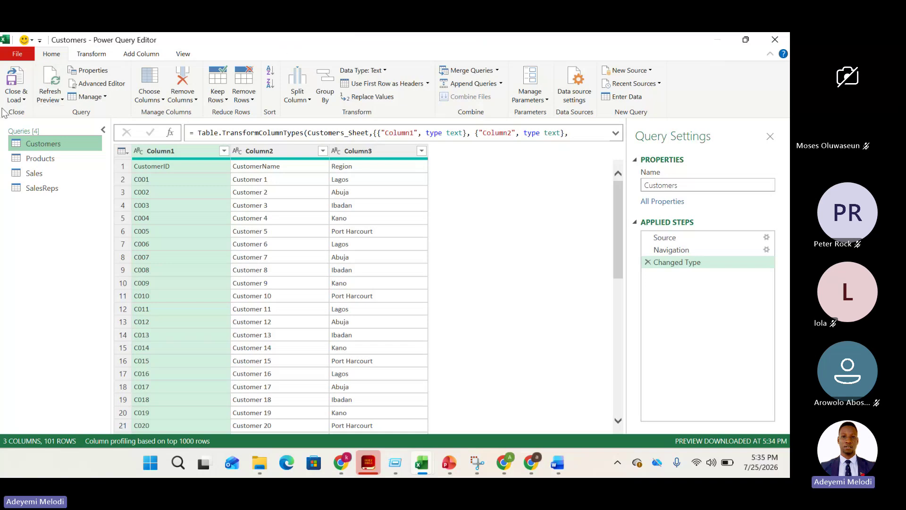
left_click(63, 100)
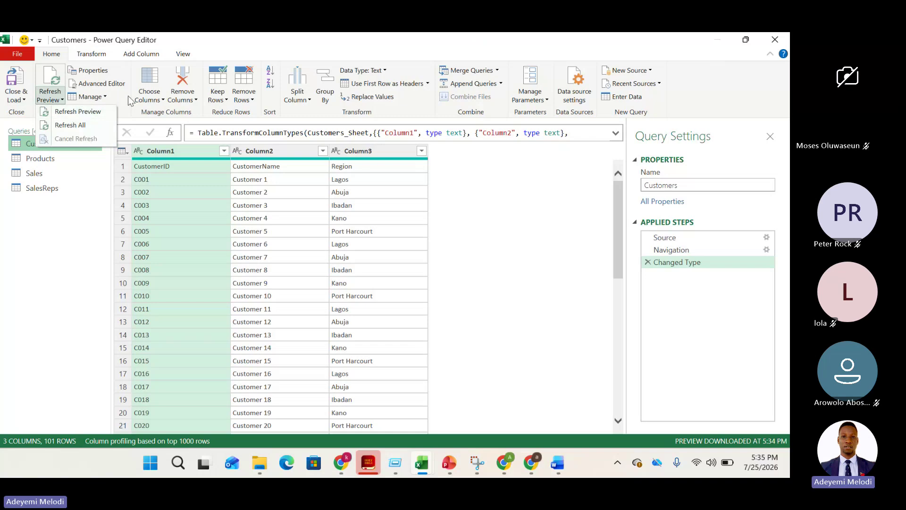
left_click(138, 118)
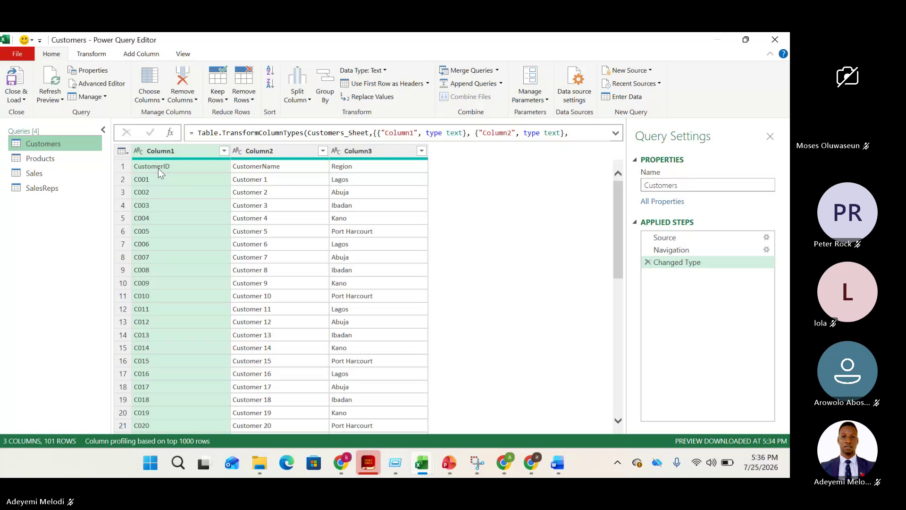
key("XF86AudioRaiseVolume")
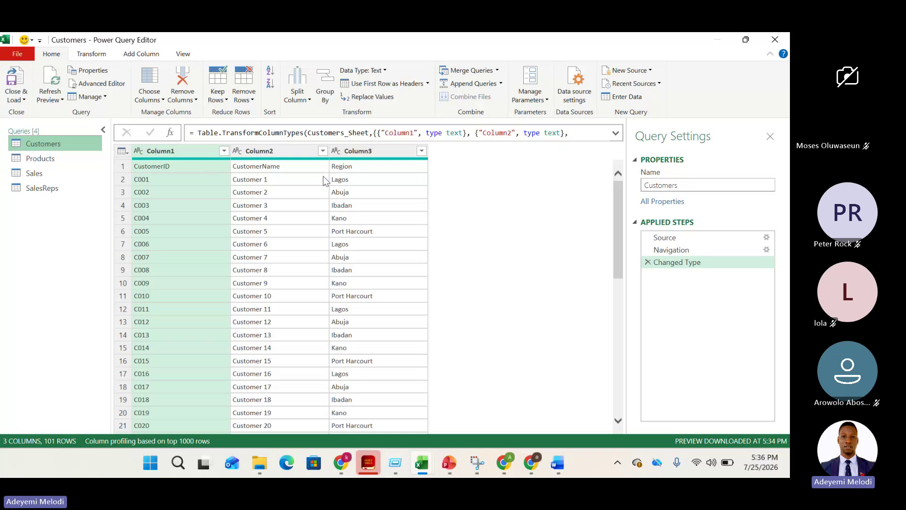
- Promote the first row of the Customers query to column headers
left_click(124, 167)
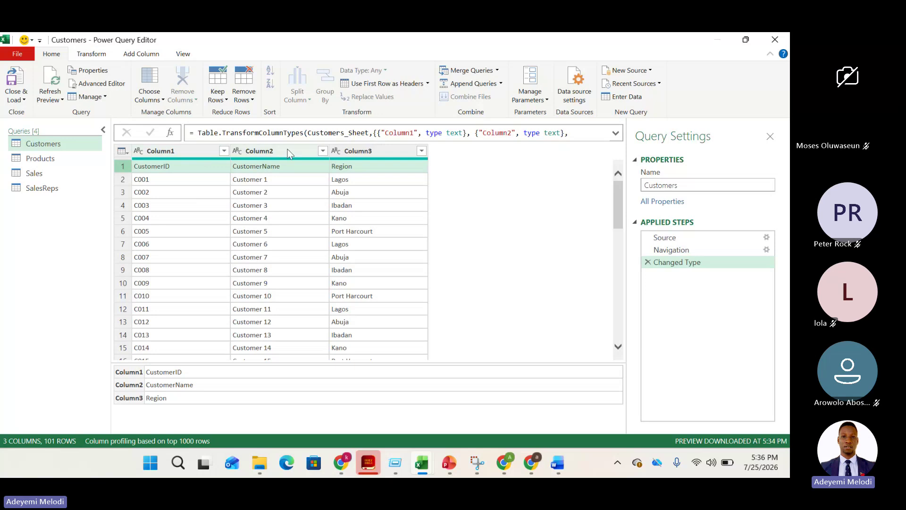
left_click(427, 84)
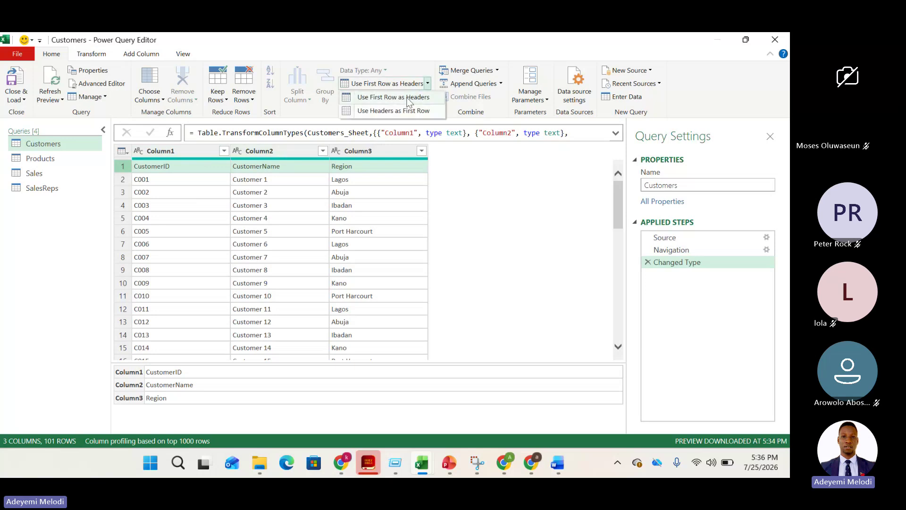
left_click(394, 99)
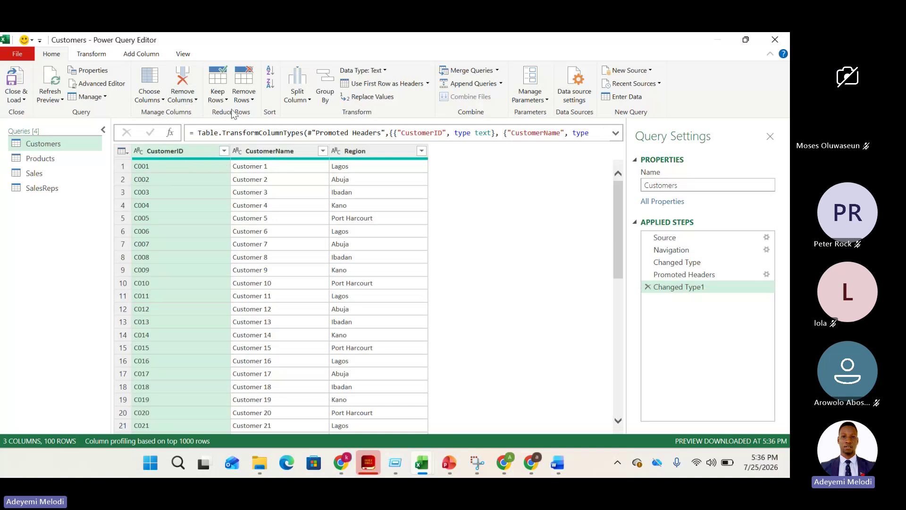
left_click(218, 96)
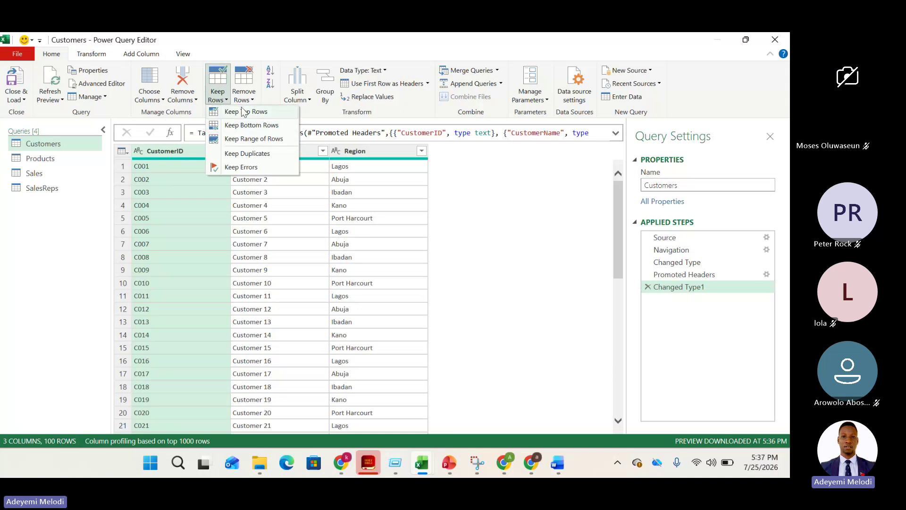
left_click(252, 100)
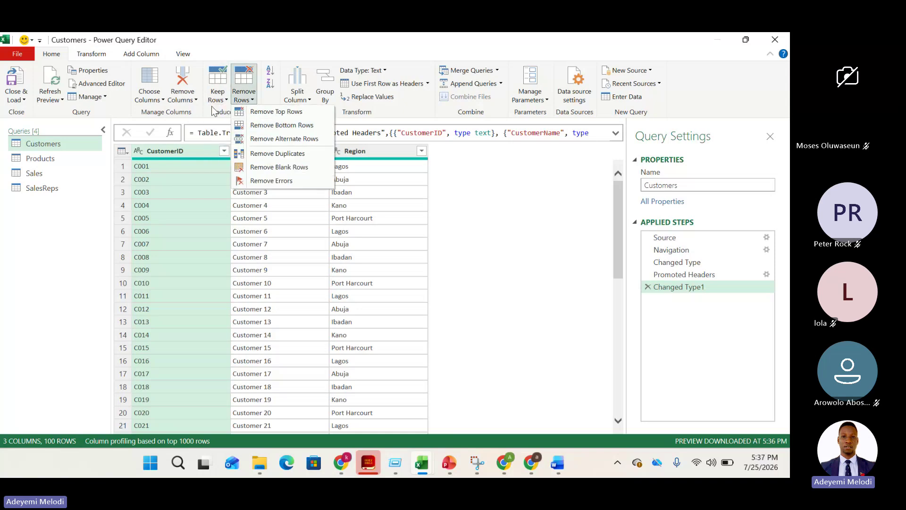
left_click(194, 99)
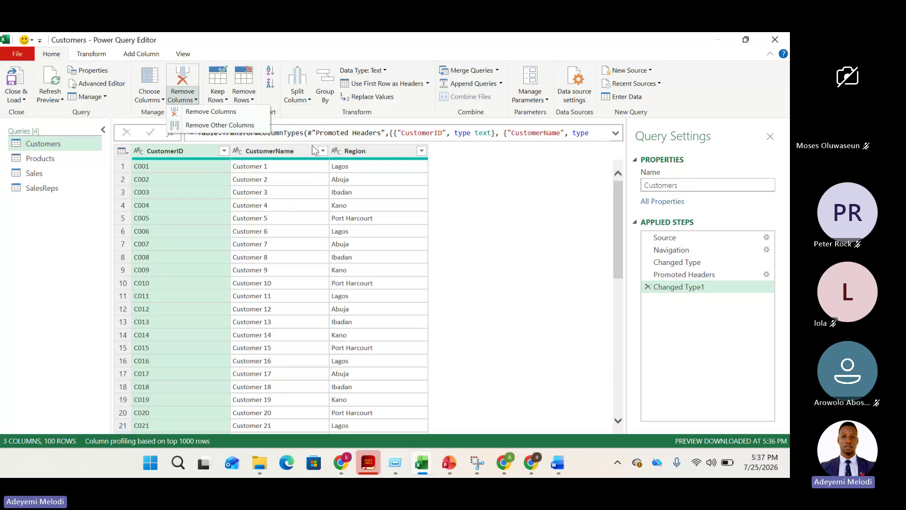
- Split the CustomerName column by the Space delimiter at each occurrence
left_click(300, 150)
left_click(300, 149)
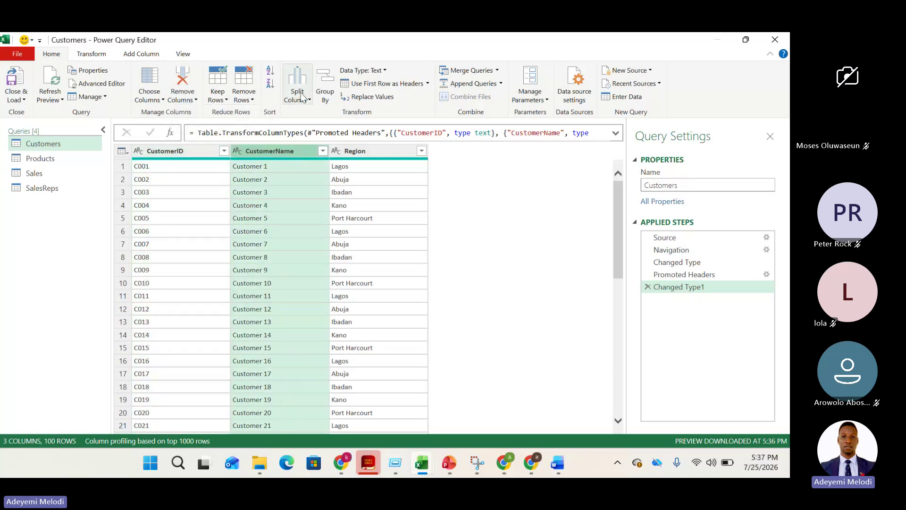
left_click(310, 100)
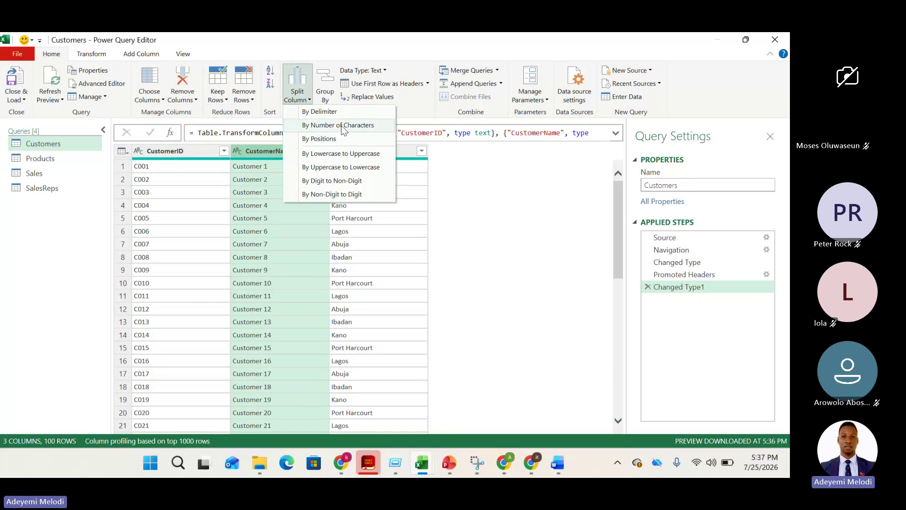
left_click(320, 112)
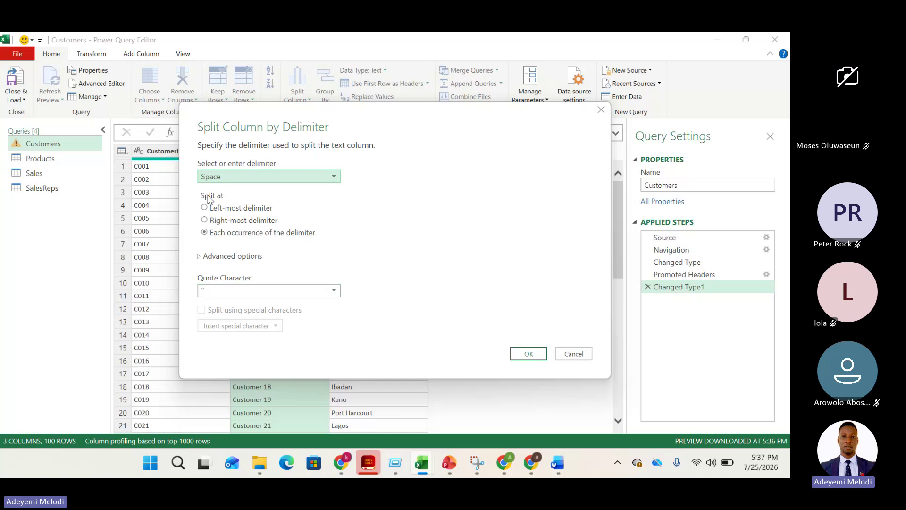
left_click(529, 354)
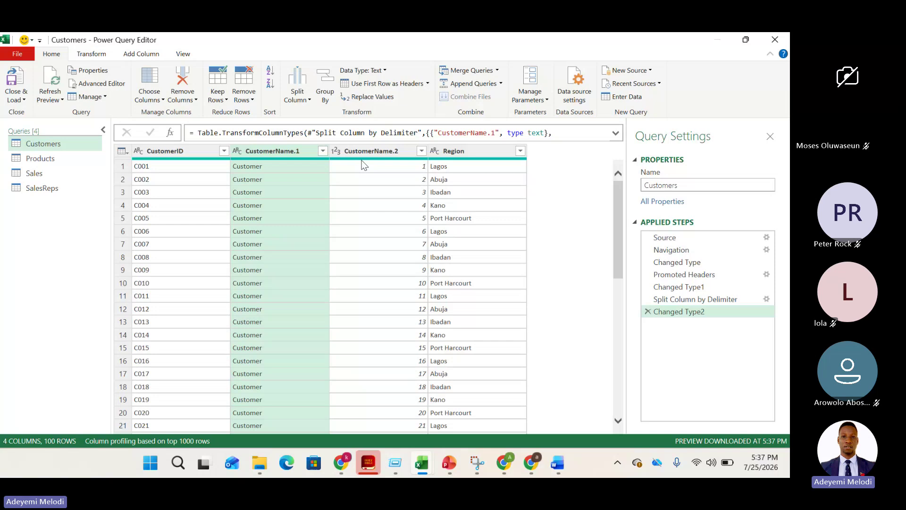
- Delete the Changed Type2 and Split Column by Delimiter steps from the Customers query
left_click(646, 310)
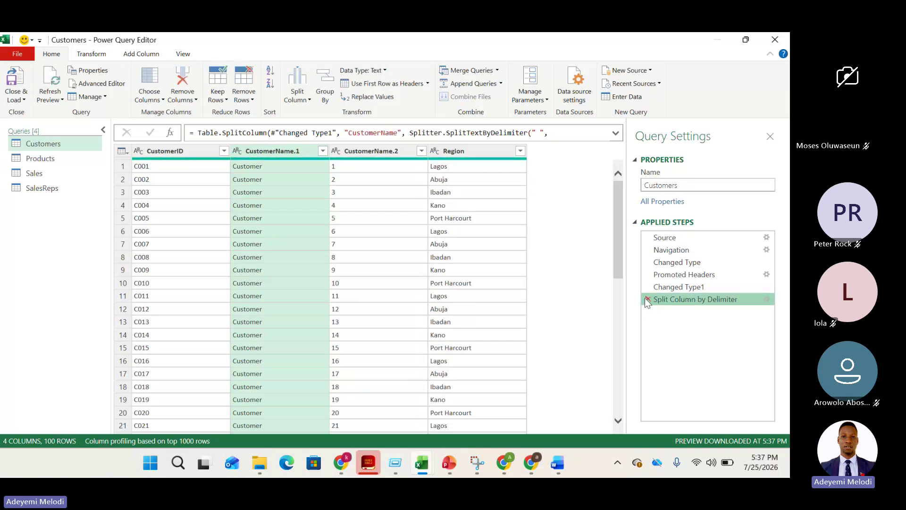
left_click(646, 299)
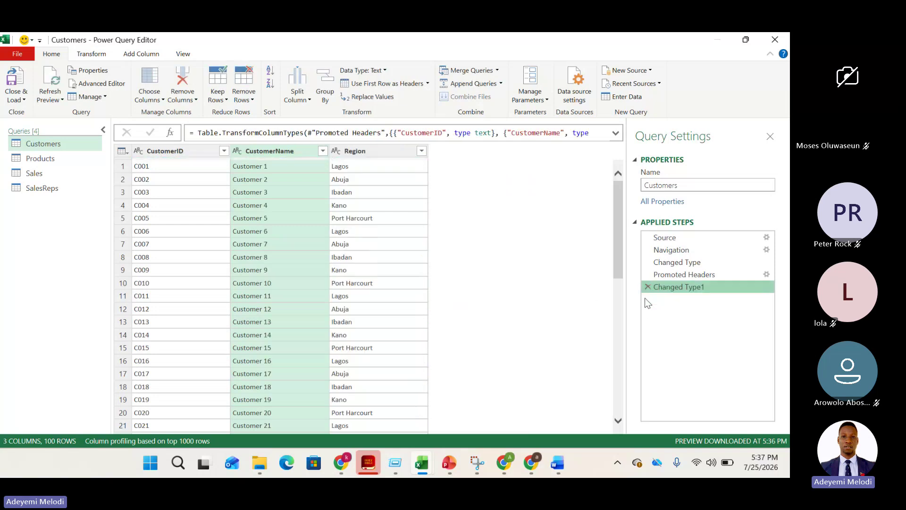
- Examine the Group By settings, the available data types, and the editor's commands for transforming columns, adding columns and adjusting the view
left_click(329, 98)
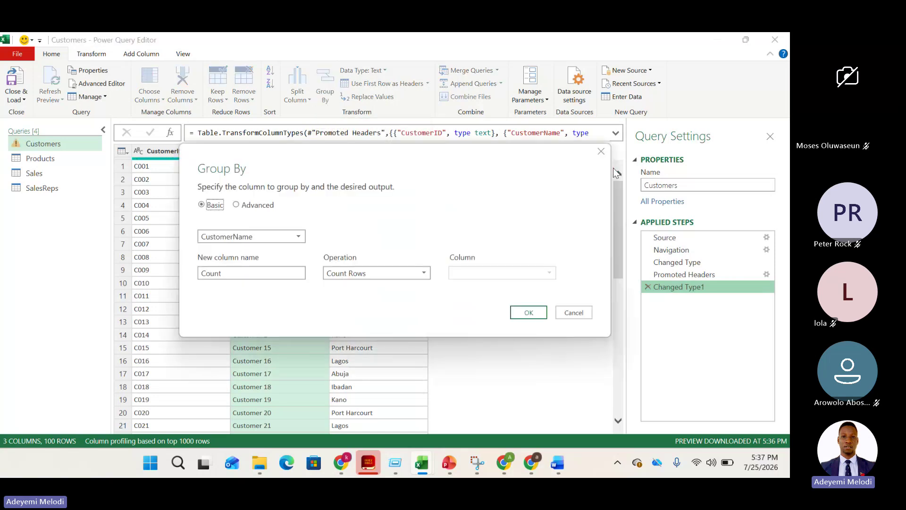
left_click(601, 152)
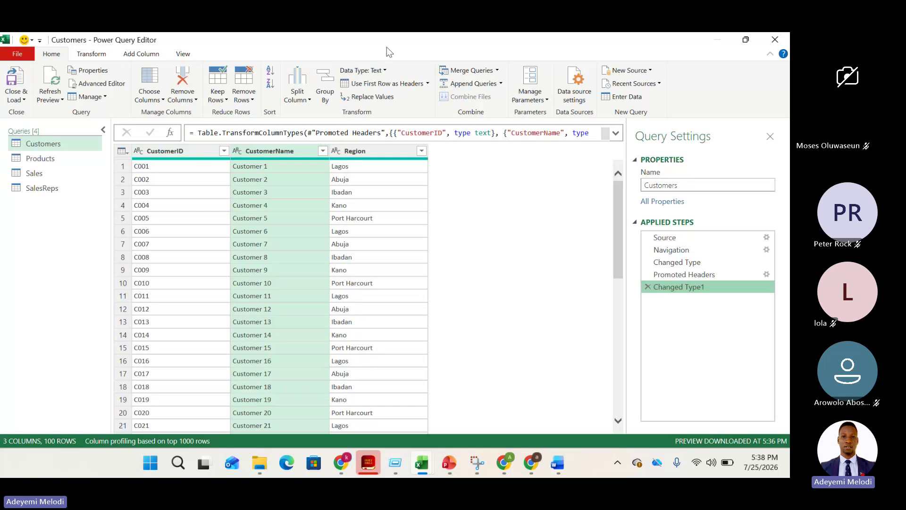
left_click(384, 72)
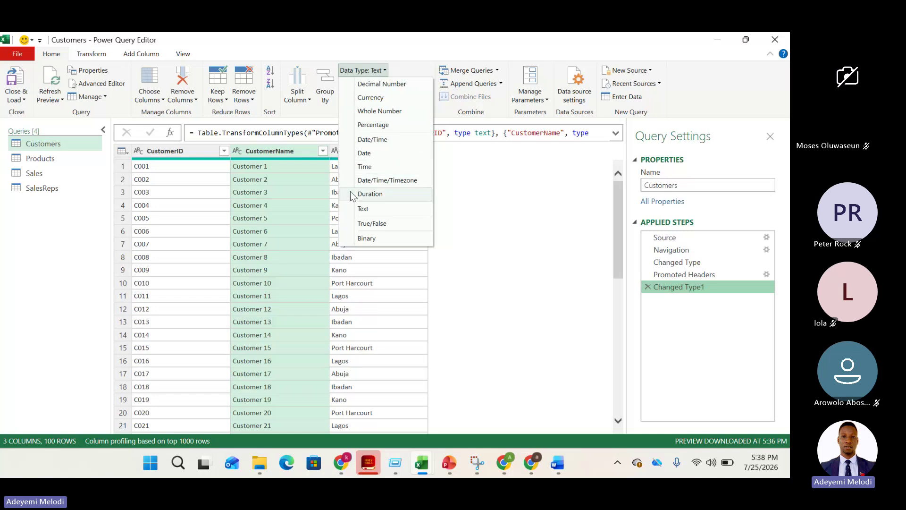
left_click(304, 252)
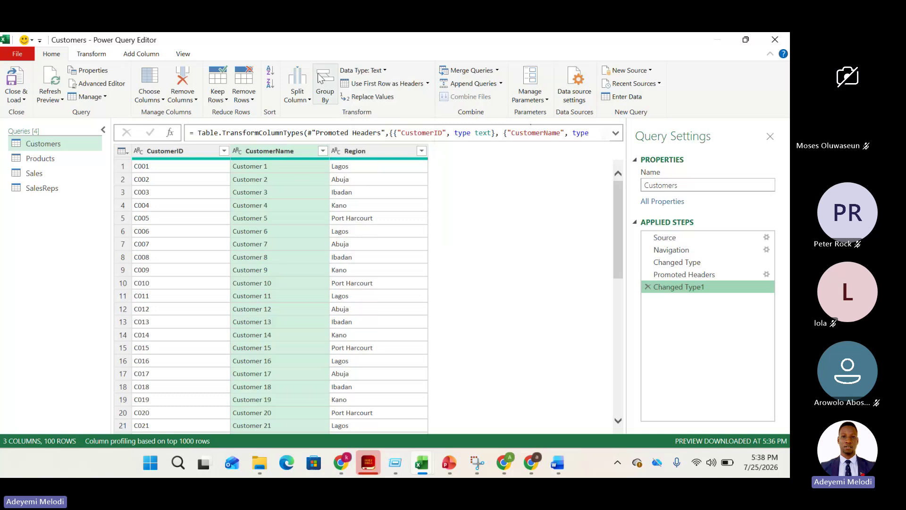
left_click(96, 56)
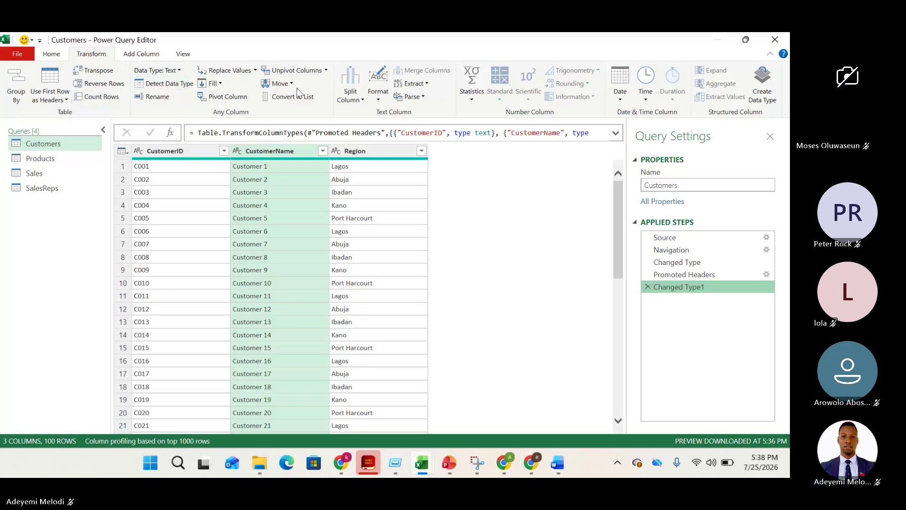
left_click(142, 53)
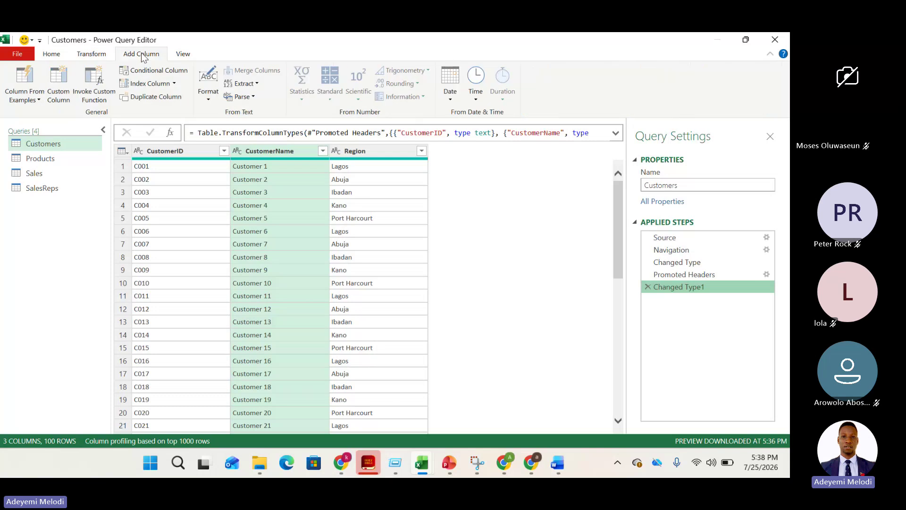
left_click(182, 55)
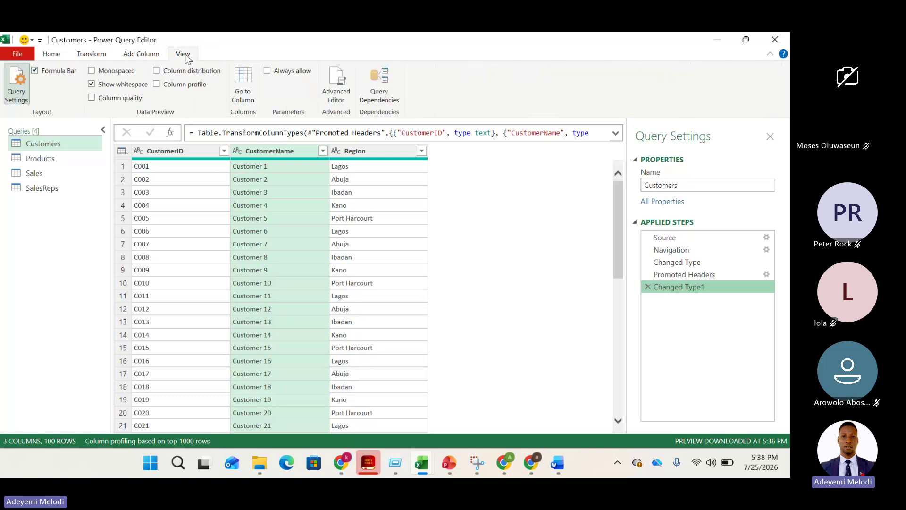
left_click(143, 54)
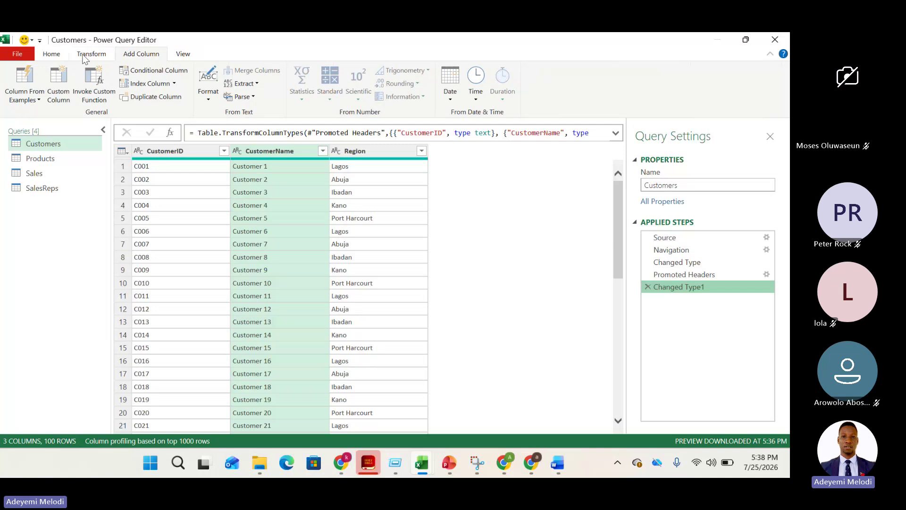
left_click(181, 54)
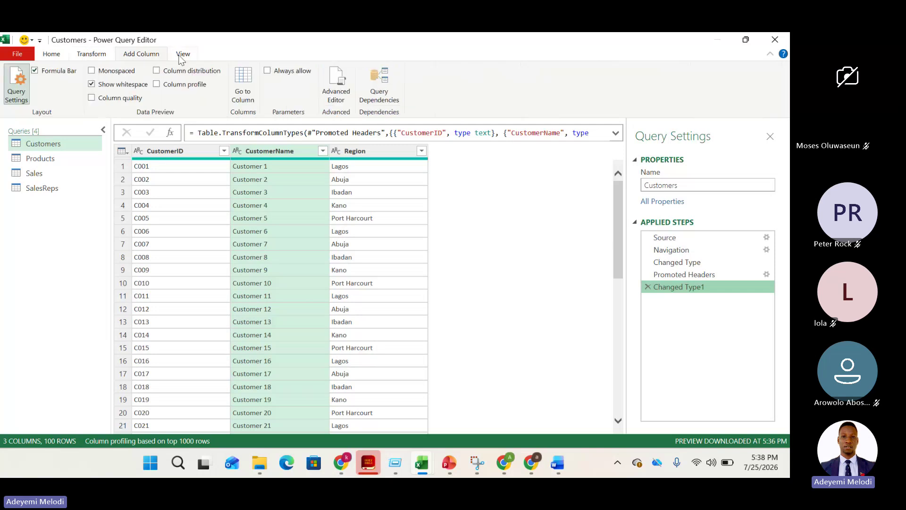
left_click(102, 55)
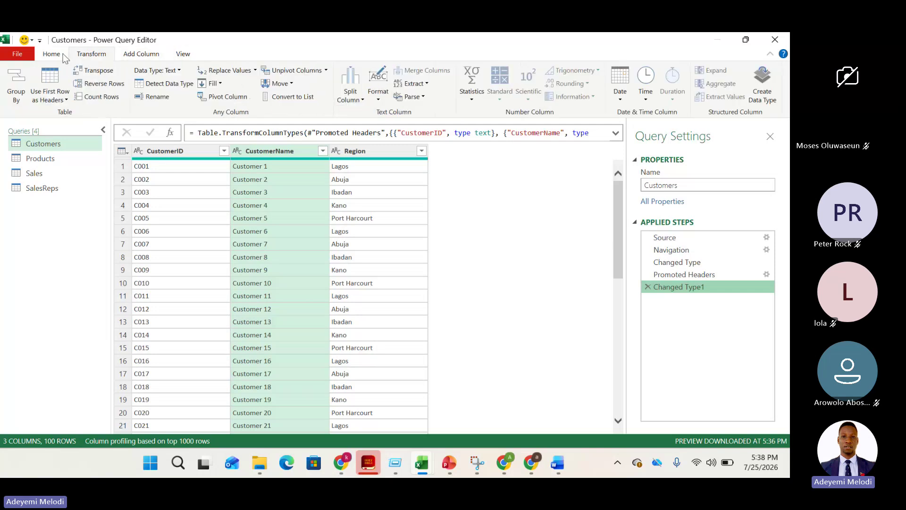
left_click(64, 55)
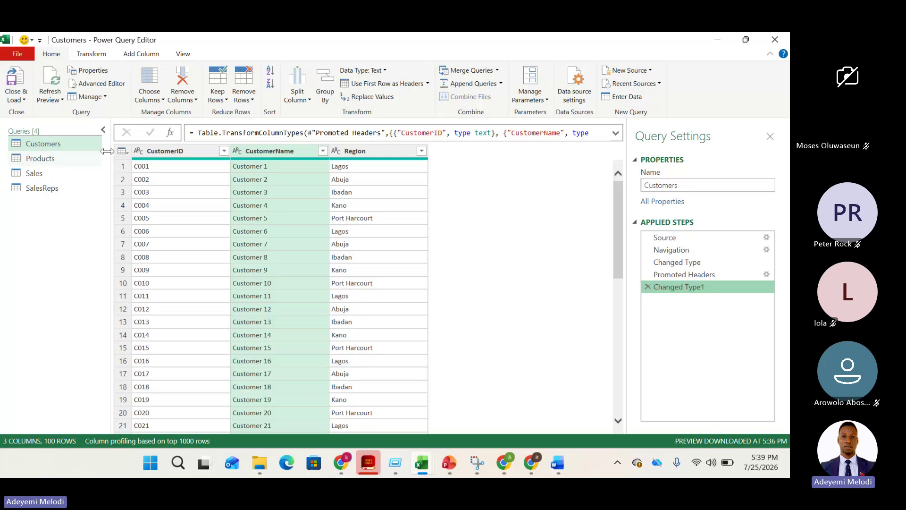
- Promote the first row of the Products query to column headers
left_click(72, 159)
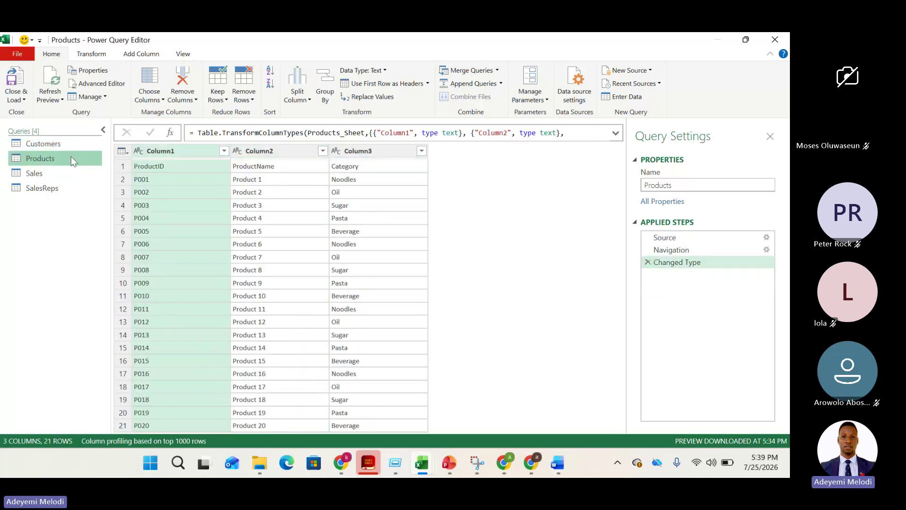
left_click(122, 169)
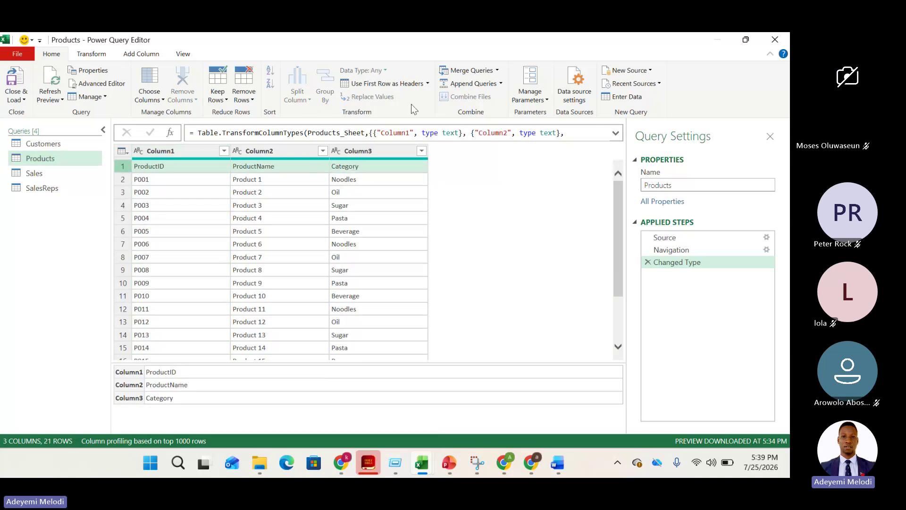
left_click(427, 84)
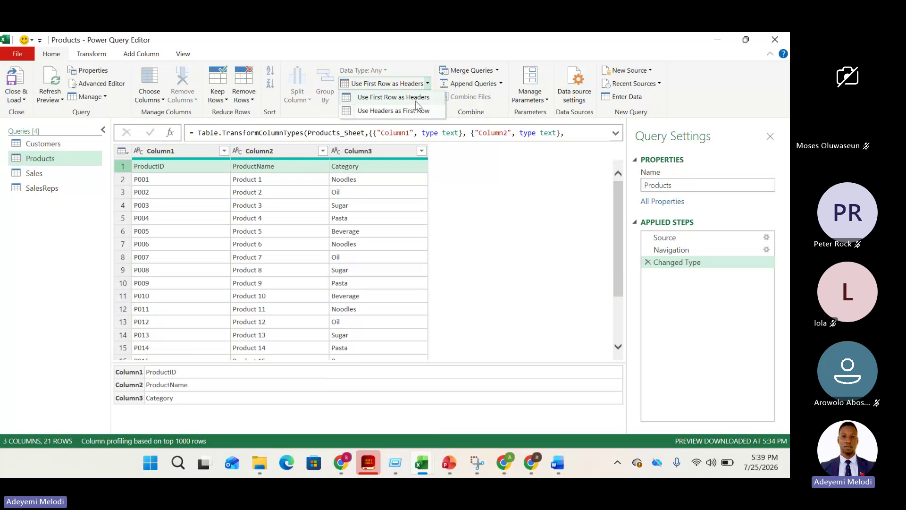
left_click(415, 99)
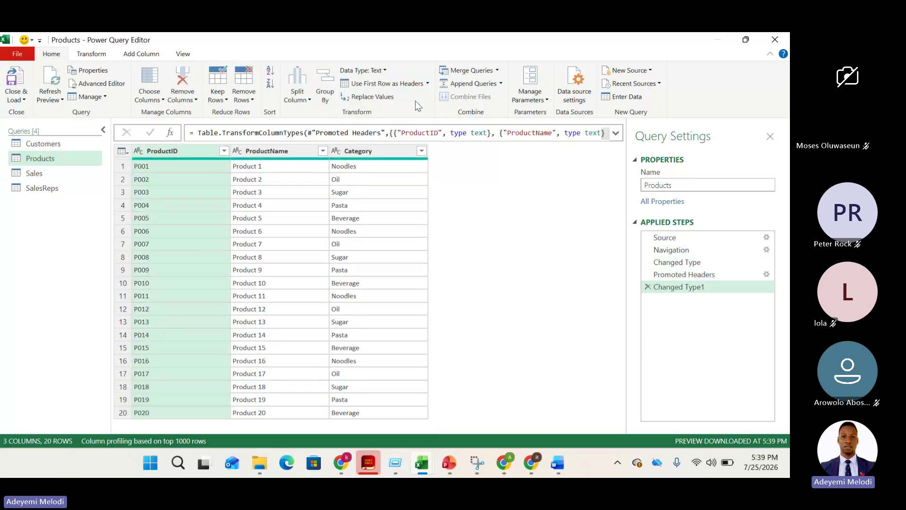
- Check the headers of the Sales query and promote the first row of the SalesReps query to column headers
left_click(63, 174)
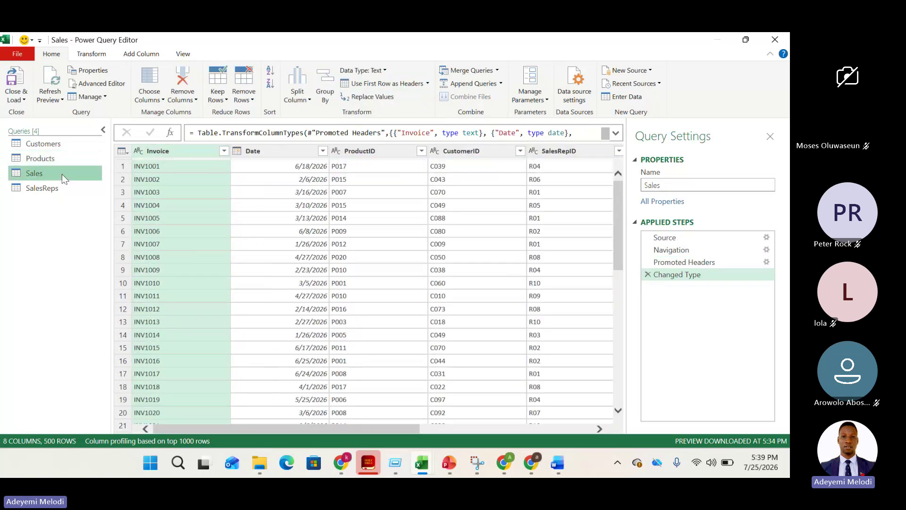
left_click(54, 191)
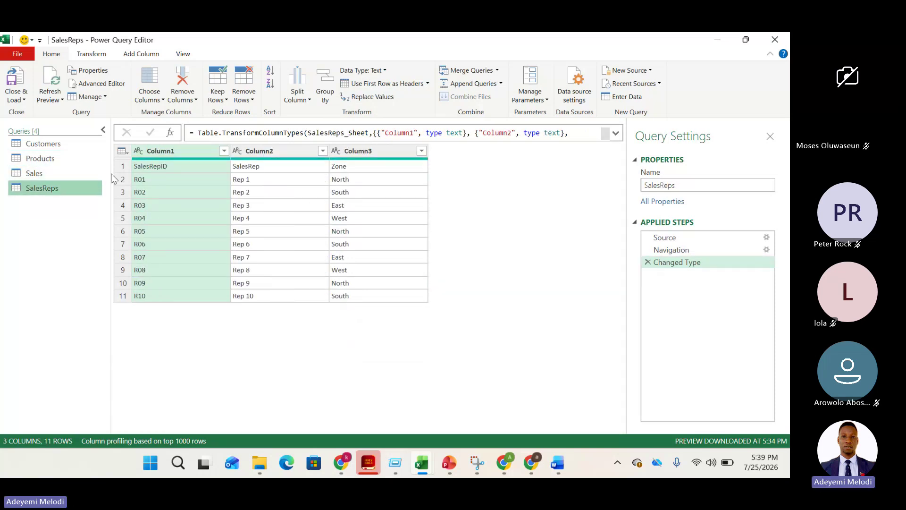
left_click(123, 166)
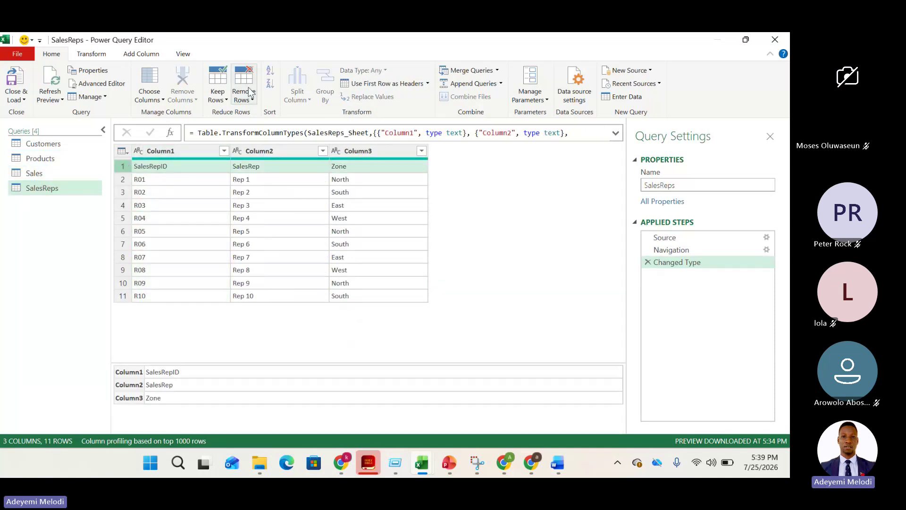
left_click(380, 84)
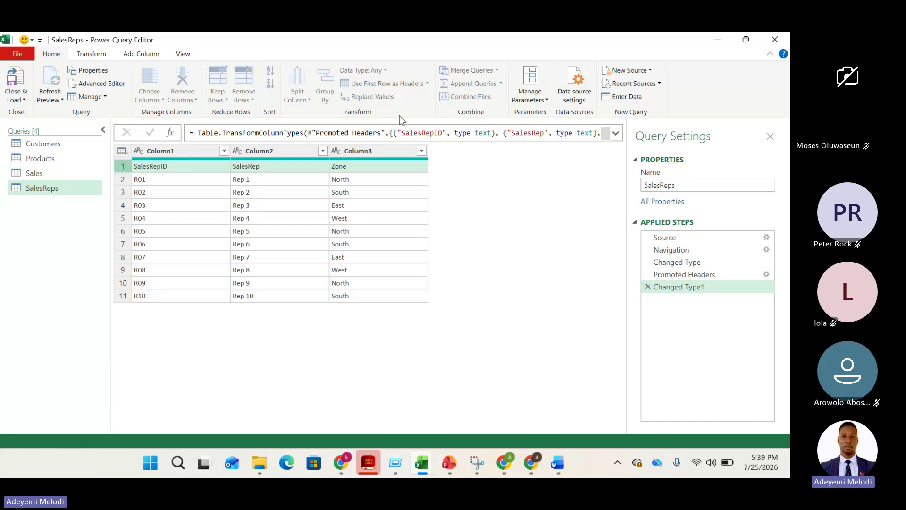
- Return to the Customers query and view the sort and filter options of the CustomerID column
left_click(51, 145)
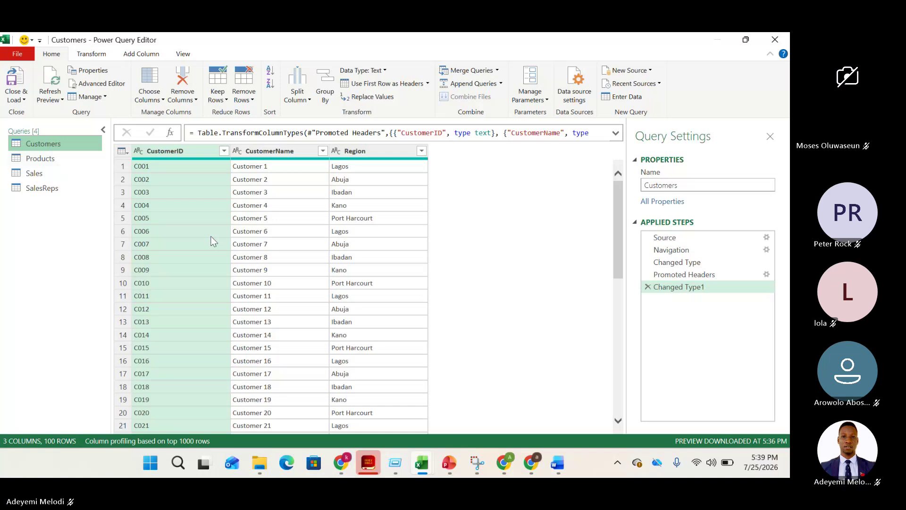
key("alt+Down")
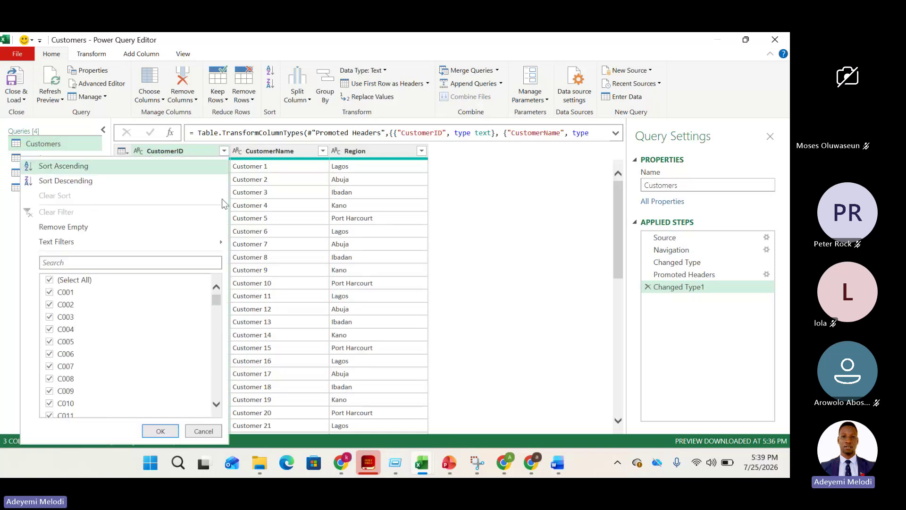
key("Up")
key("Up")
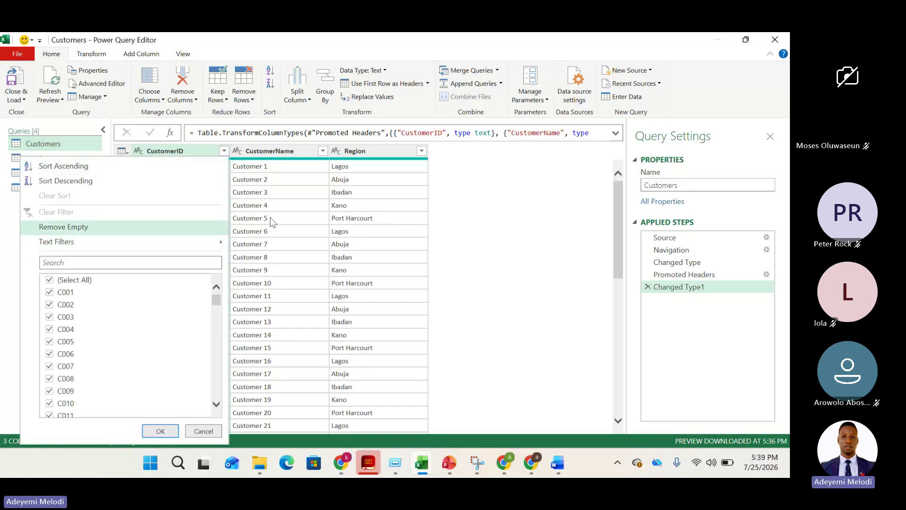
key("Escape")
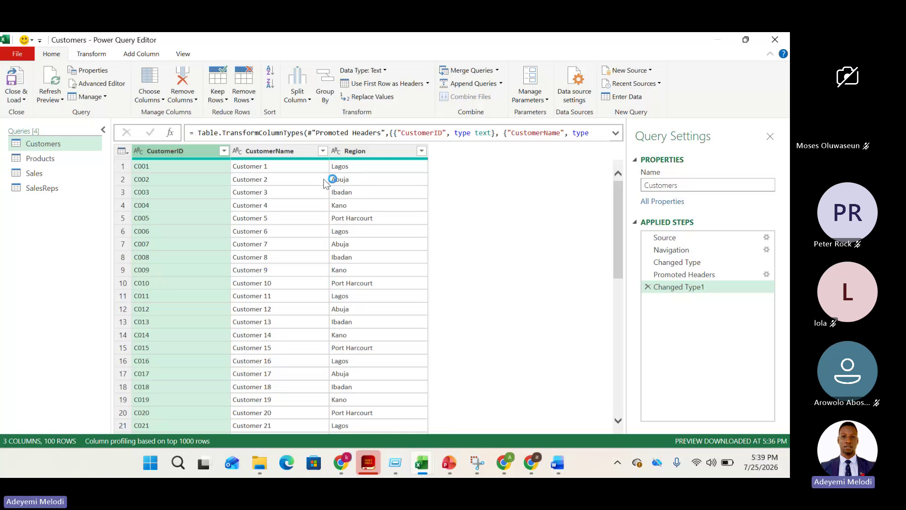
- Capture a screenshot of the Customers query's column header row and open it in Snipping Tool for markup
key("super+shift+s")
left_click_drag(104, 140, 440, 163)
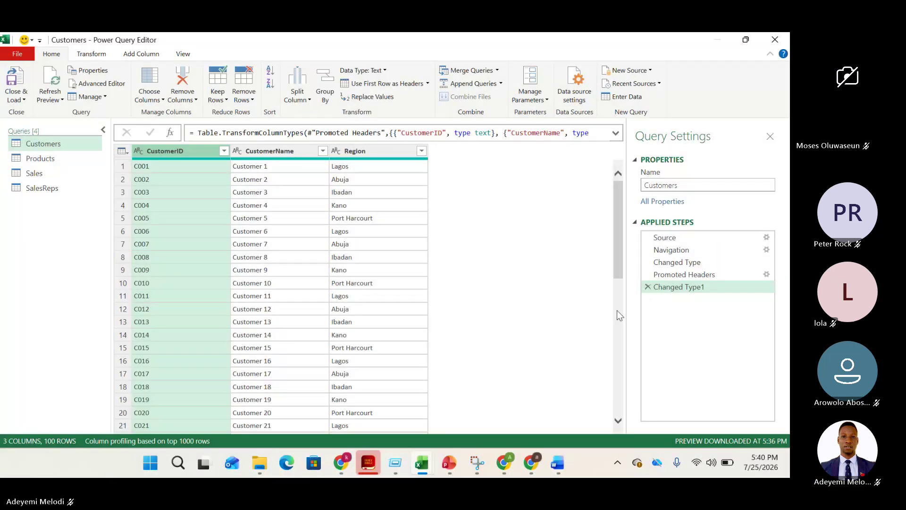
left_click(627, 311)
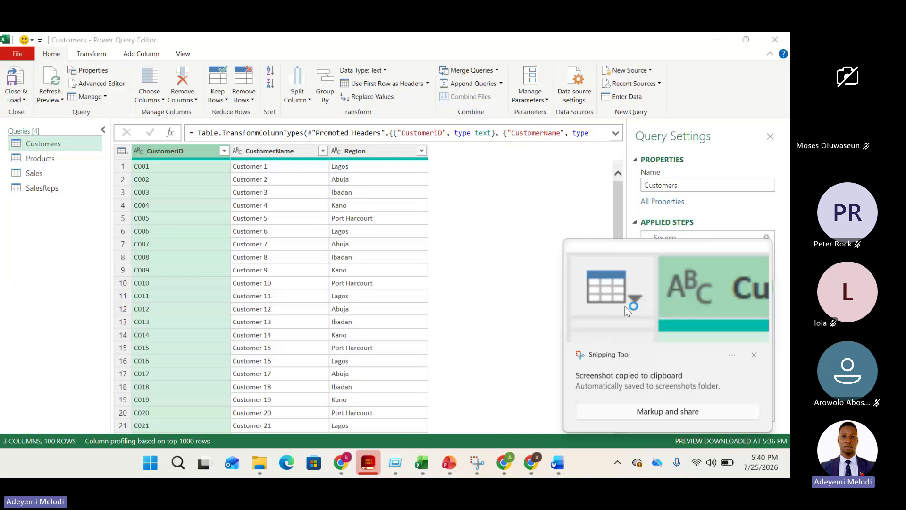
- Underline the CustomerID, CustomerName and Region headers in red on the screenshot and handwrite a red label beneath them
mouse_move(289, 213)
left_mouse_down()
mouse_move(471, 222)
mouse_move(590, 216)
left_mouse_up()
left_click(378, 247)
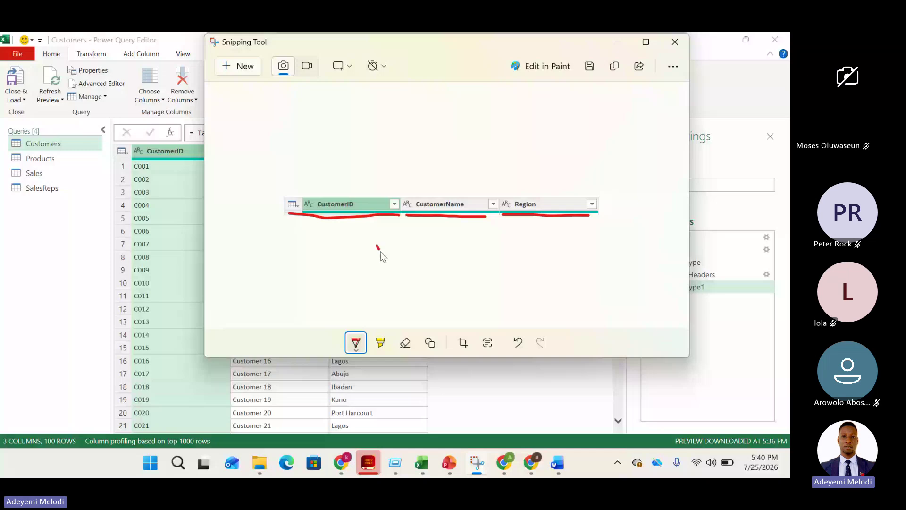
left_click_drag(380, 252, 388, 257)
left_click_drag(385, 247, 395, 264)
mouse_move(379, 261)
left_mouse_down()
mouse_move(407, 252)
mouse_move(421, 259)
mouse_move(410, 264)
mouse_move(425, 245)
left_mouse_up()
left_click_drag(436, 242, 439, 252)
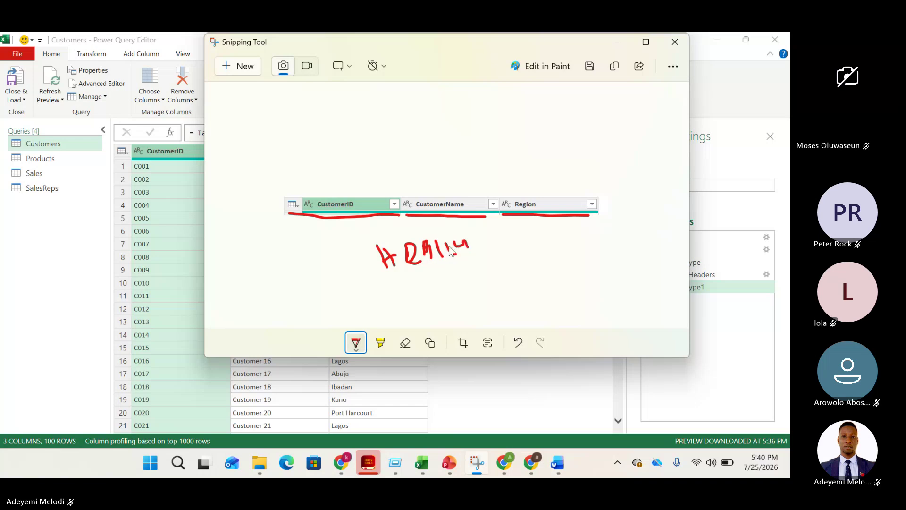
left_click_drag(450, 250, 456, 242)
left_click_drag(450, 235, 451, 239)
- Send the annotated column header screenshot to the CENTURY GATEWAY EXCEL TRAINING WhatsApp group and return to the Power Query Editor
left_click(616, 66)
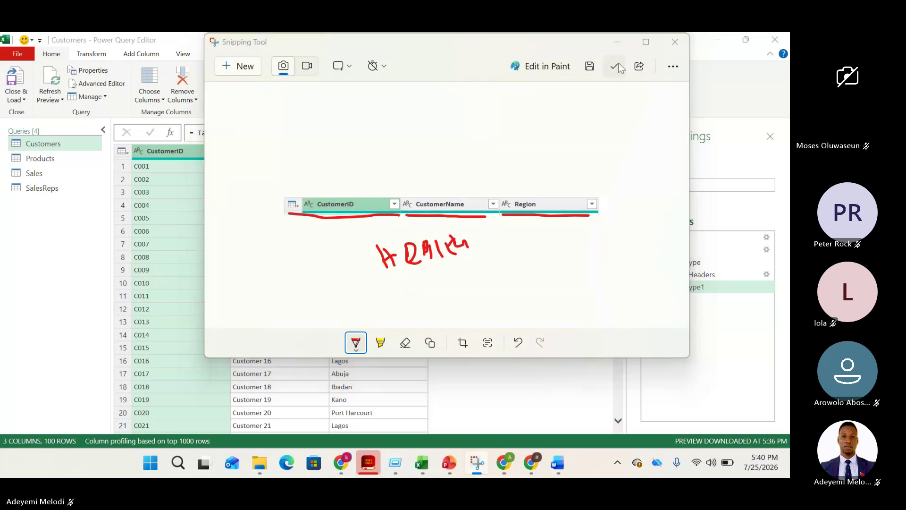
key("alt+Tab")
key("ctrl+v")
key("Return")
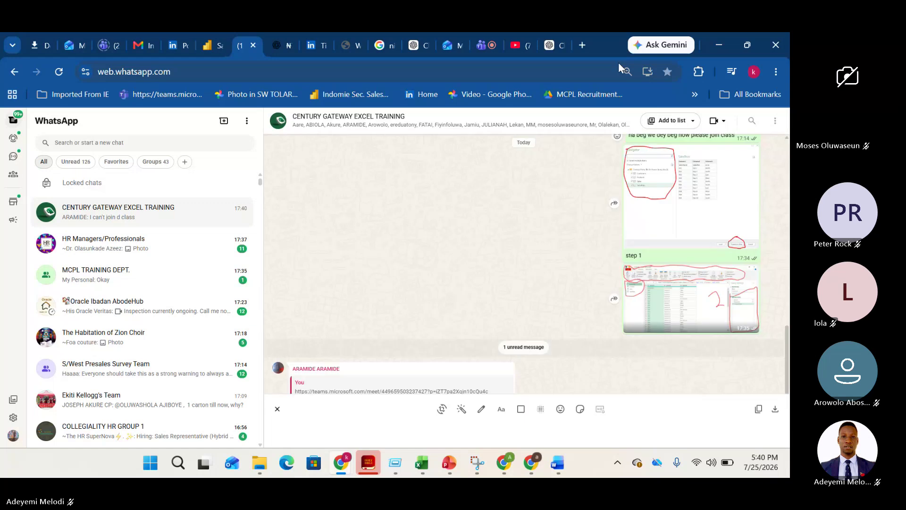
key("alt+Tab")
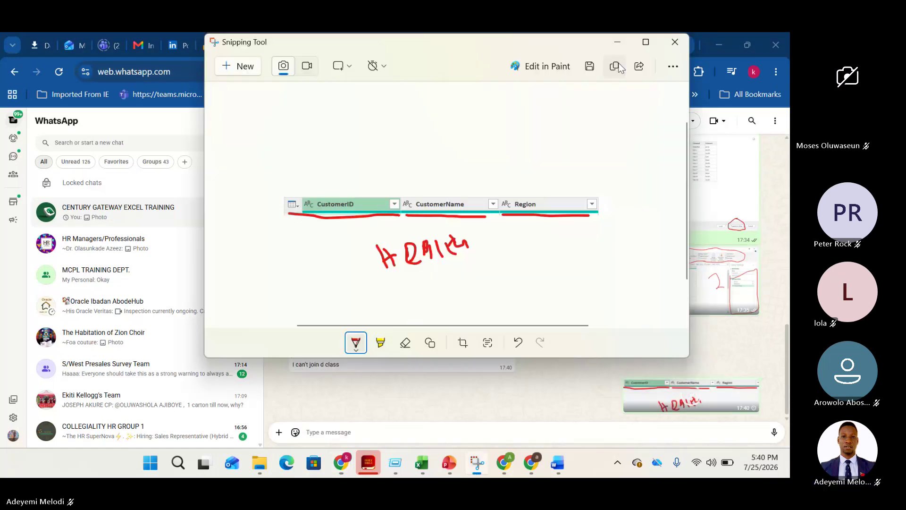
key("alt+Tab")
key("alt+Tab")
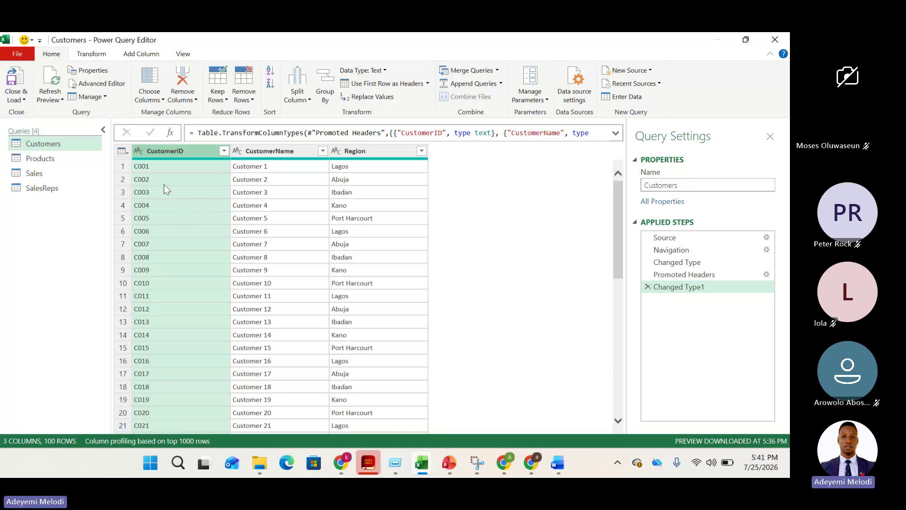
- Set up a merge of the Sales query with Products, matching the ProductID column in both tables
left_click(59, 174)
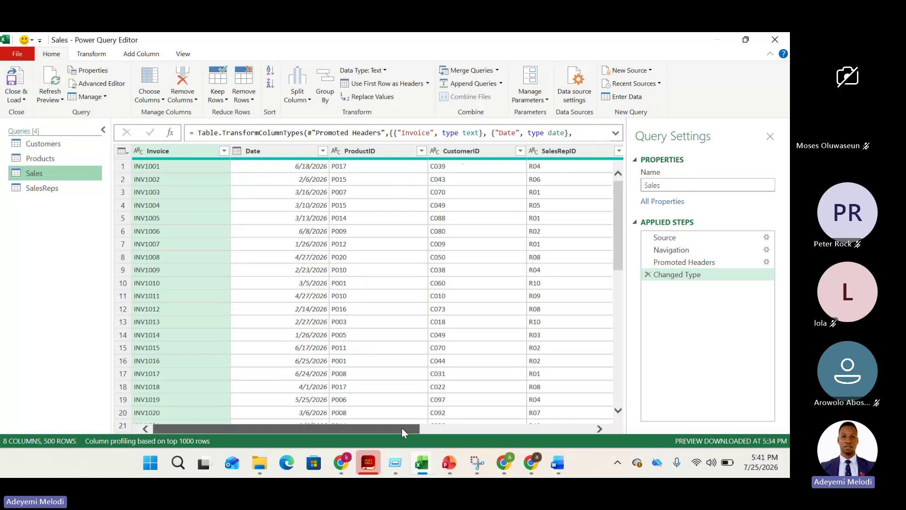
left_click_drag(401, 427, 424, 177)
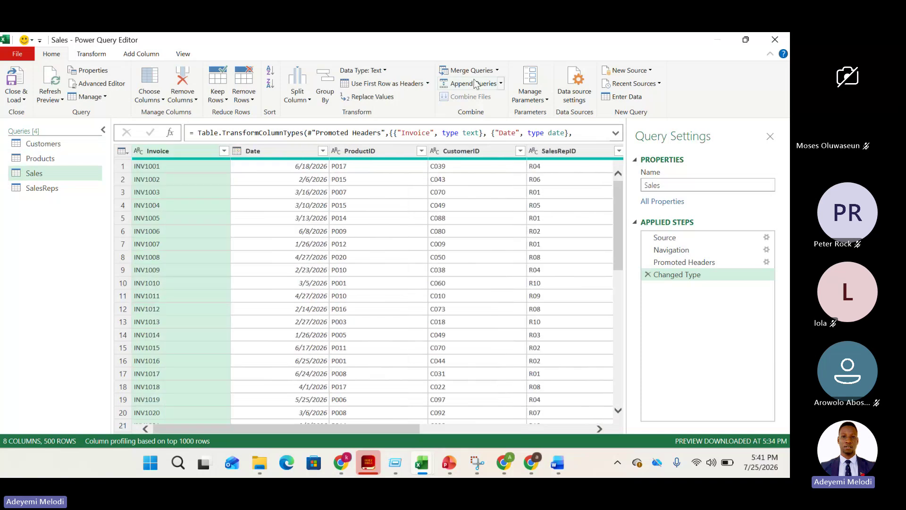
left_click(497, 71)
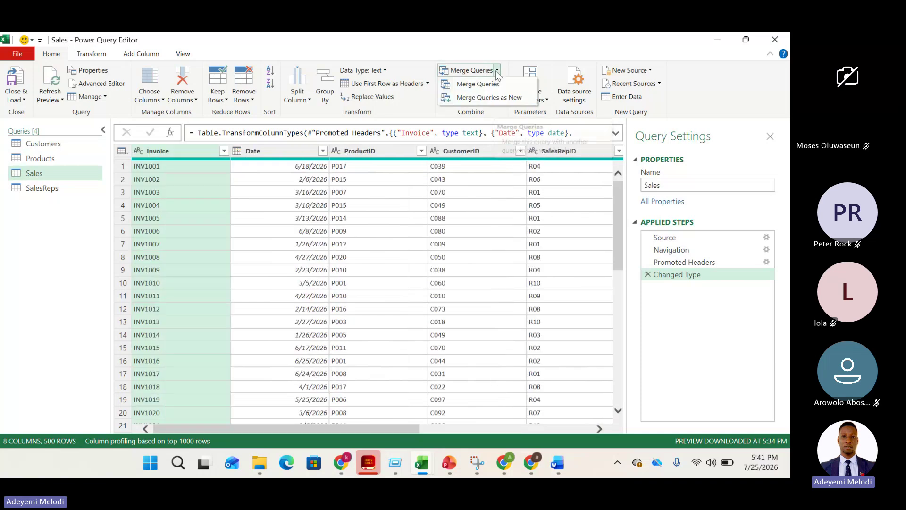
left_click(478, 87)
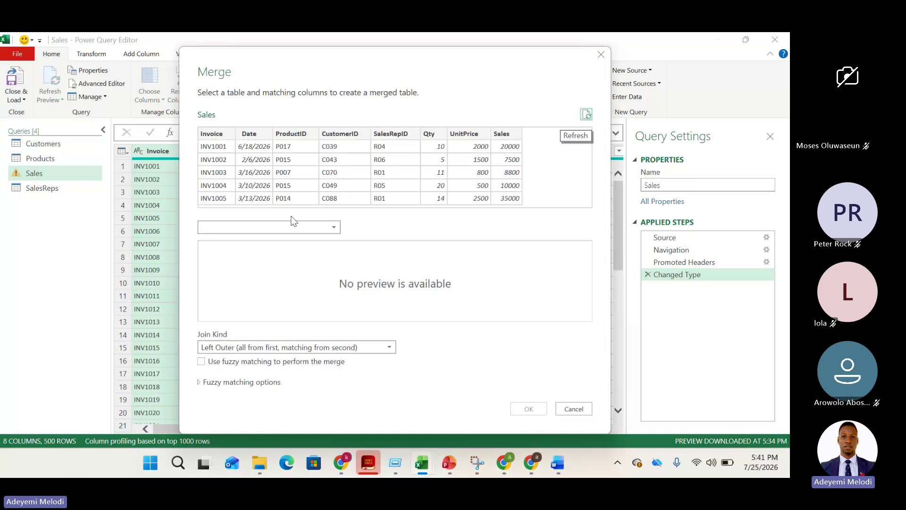
left_click(334, 228)
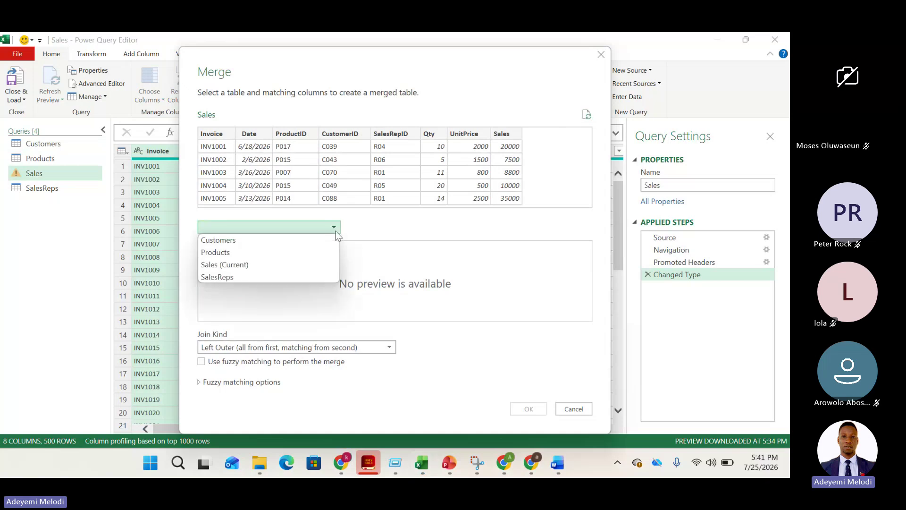
left_click(284, 249)
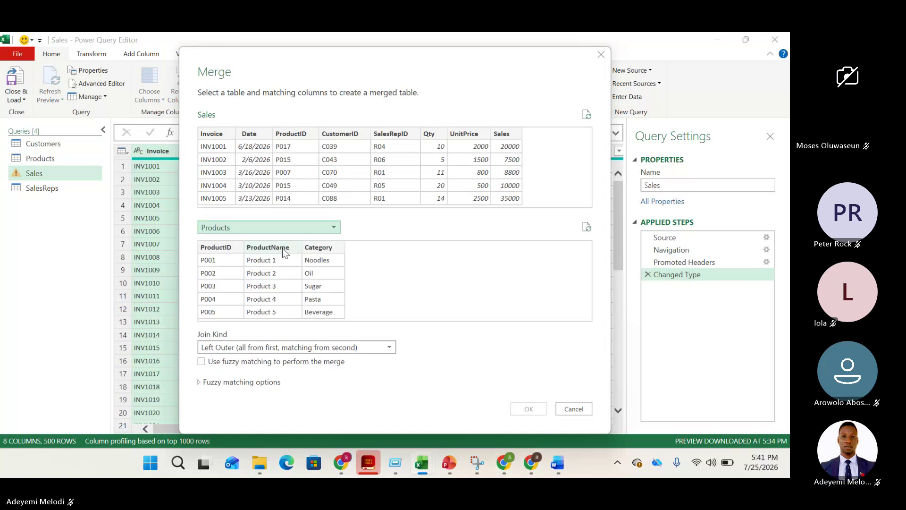
left_click(220, 248)
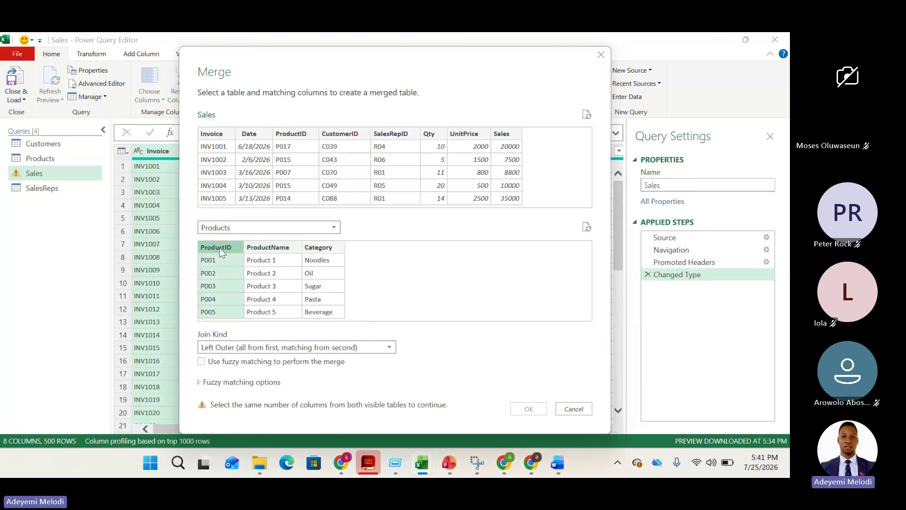
left_click(298, 141)
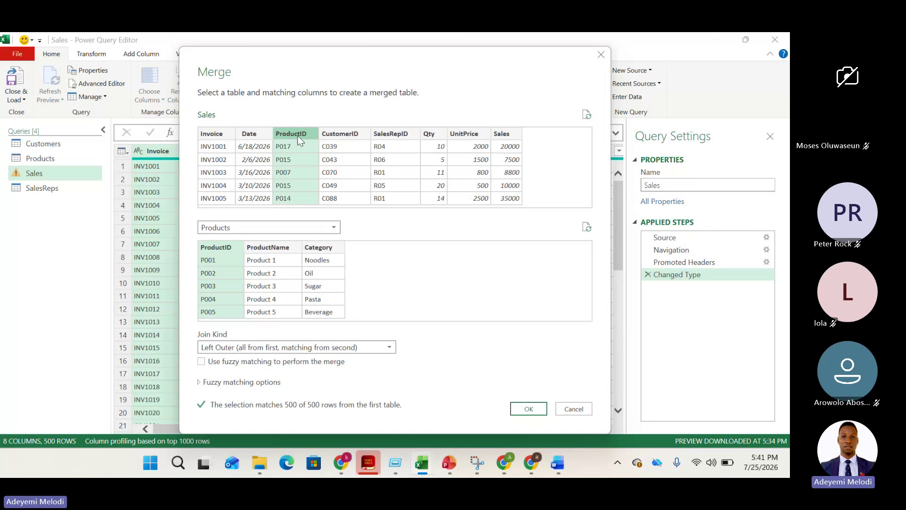
- Capture a screenshot of the Merge dialog and circle the ProductID columns of both tables in red in Snipping Tool
key("super+shift+s")
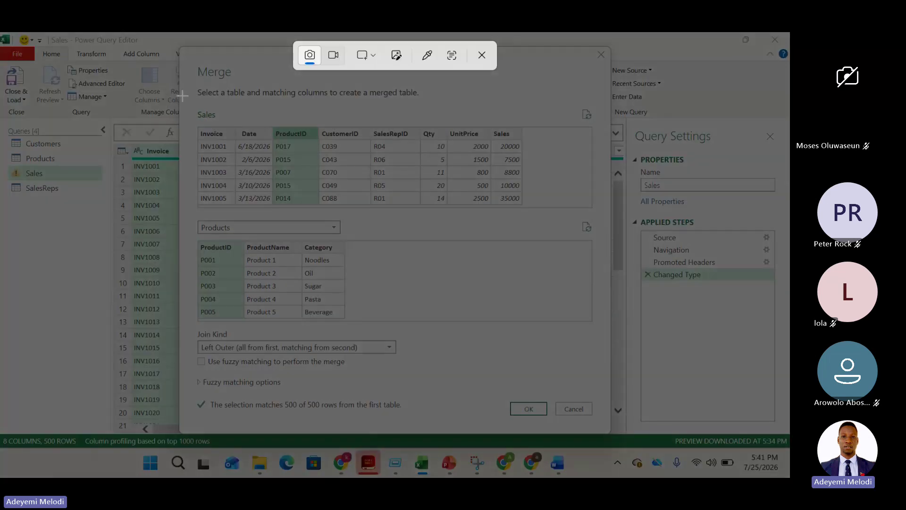
left_click_drag(186, 59, 609, 342)
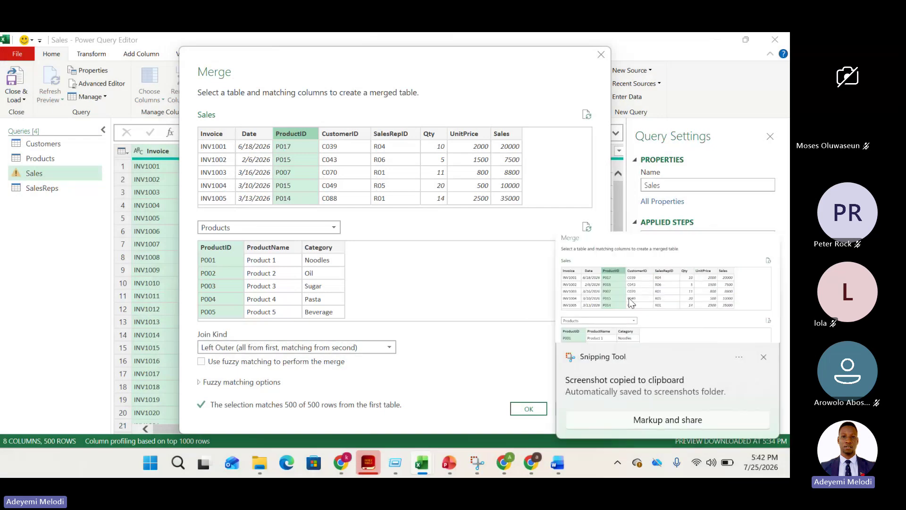
left_click(630, 299)
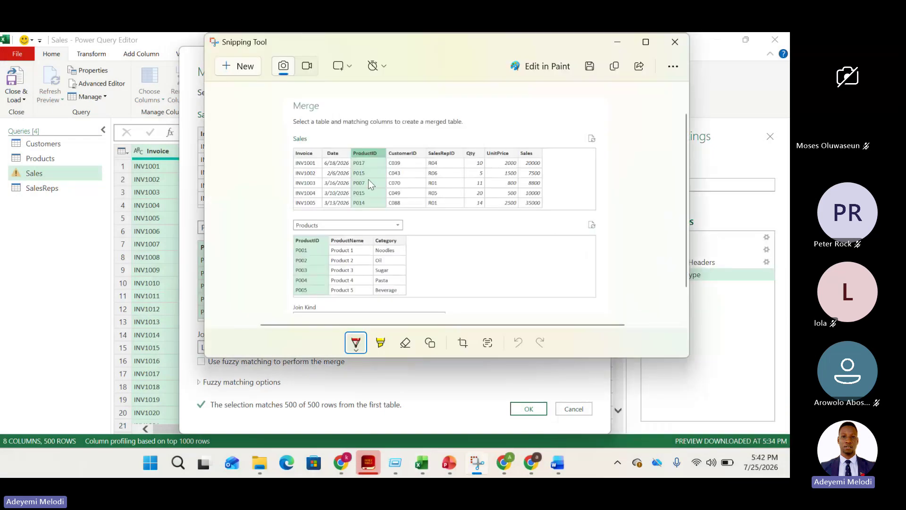
mouse_move(346, 144)
left_mouse_down()
mouse_move(351, 193)
mouse_move(384, 214)
mouse_move(370, 144)
mouse_move(347, 143)
mouse_move(349, 150)
left_mouse_up()
mouse_move(291, 233)
left_mouse_down()
mouse_move(291, 280)
mouse_move(332, 284)
mouse_move(333, 262)
mouse_move(312, 230)
mouse_move(292, 234)
left_mouse_up()
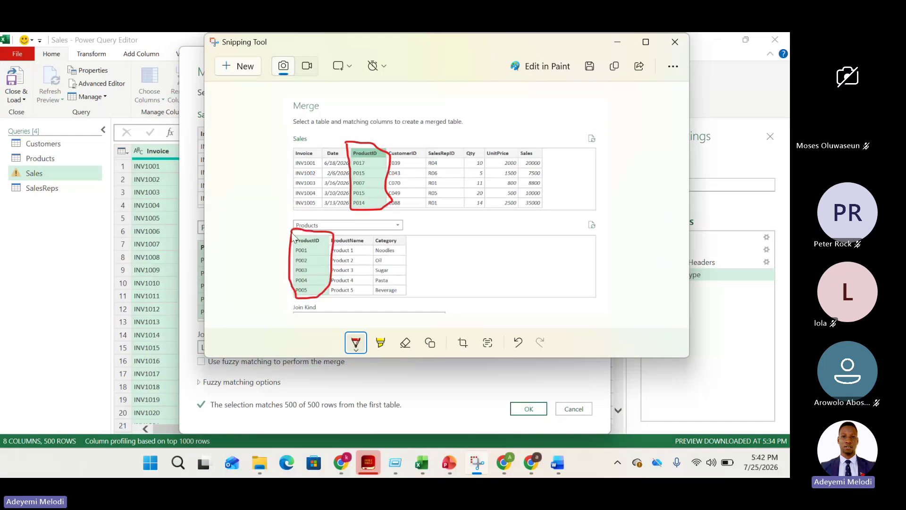
- Send the annotated Merge screenshot to the CENTURY GATEWAY EXCEL TRAINING WhatsApp group and return to the Power Query Editor
left_click(616, 71)
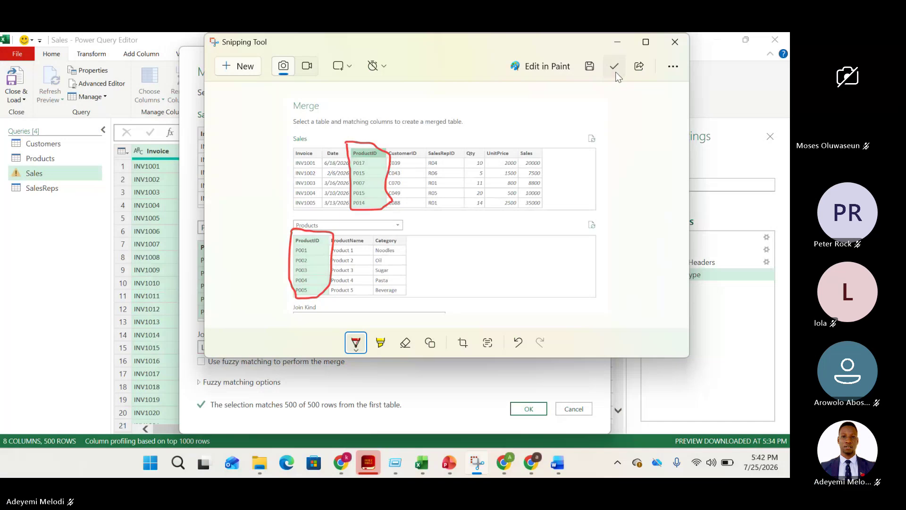
key("alt+Tab")
key("ctrl+v")
key("Return")
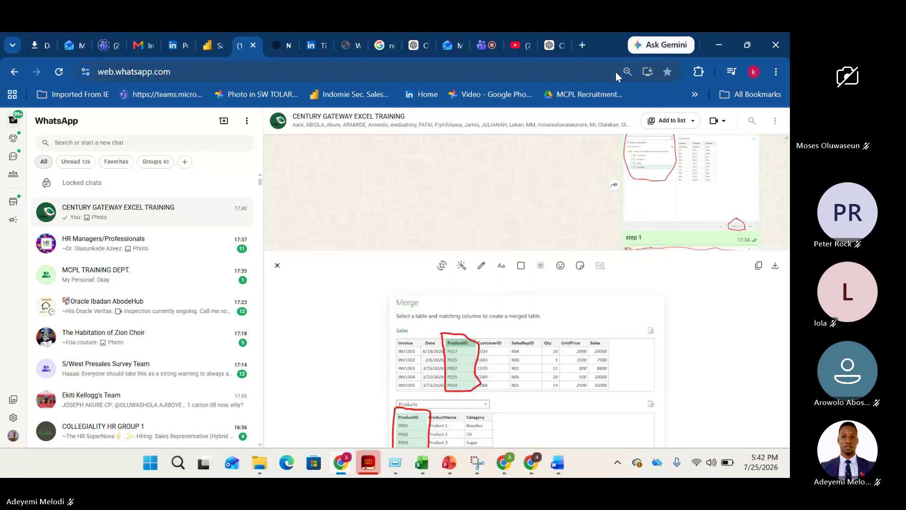
key("alt+Tab")
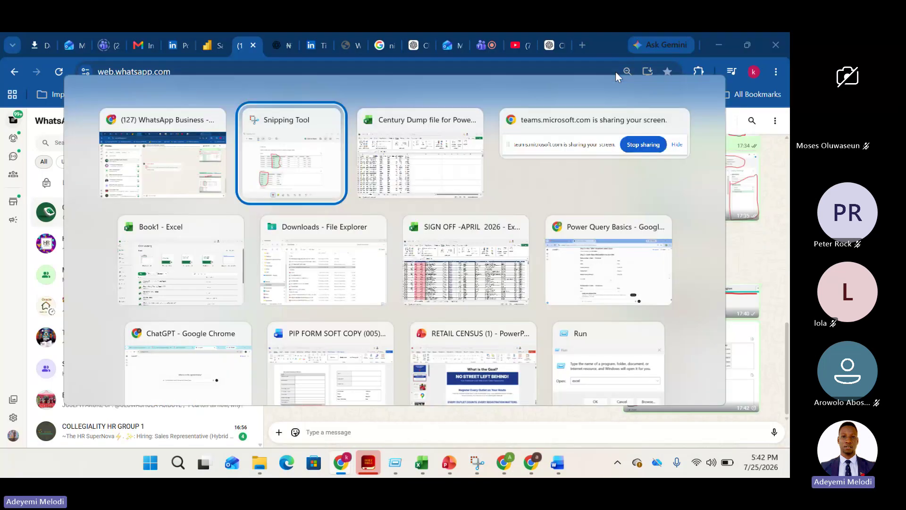
key("alt+Tab")
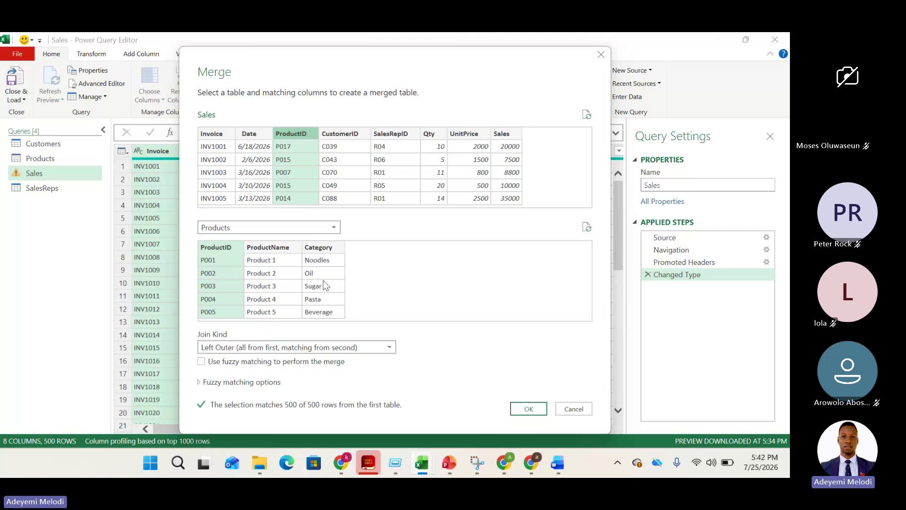
- Review the available join kinds, keep Left Outer (all from first, matching from second), and complete the Sales and Products merge
left_click(390, 348)
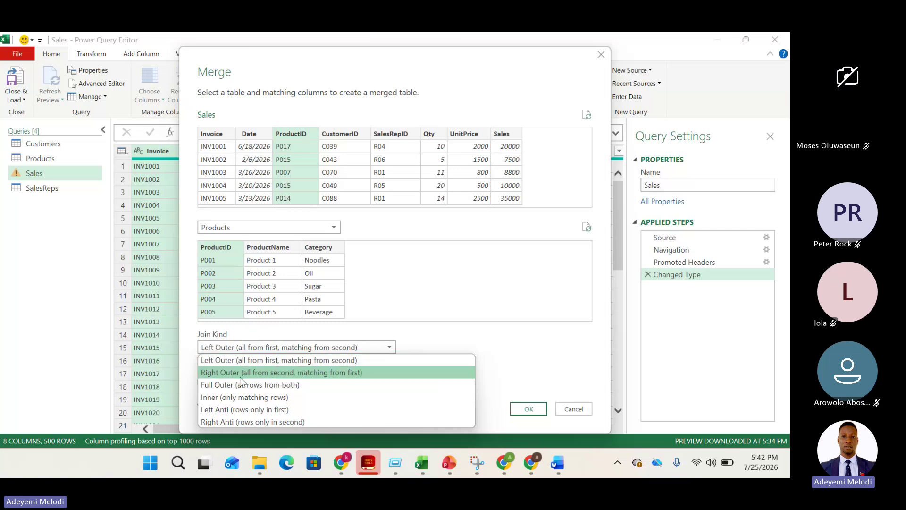
left_click(498, 300)
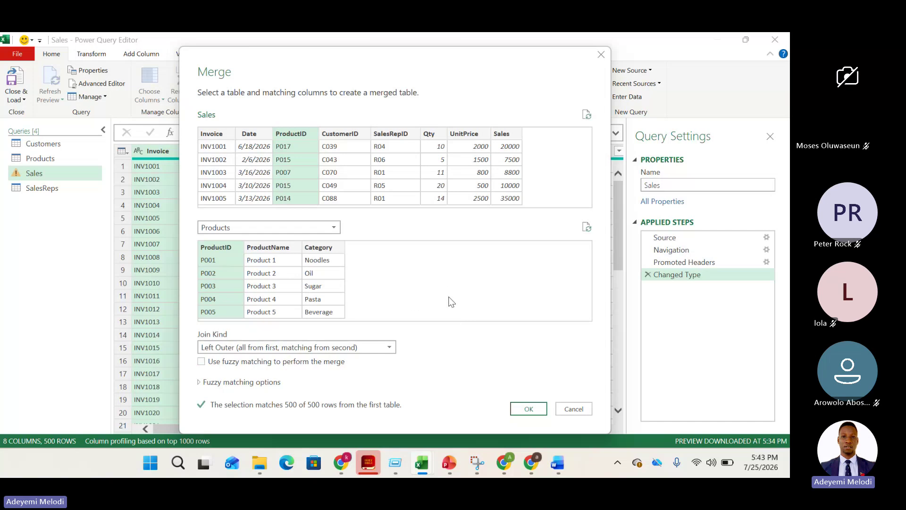
left_click(529, 409)
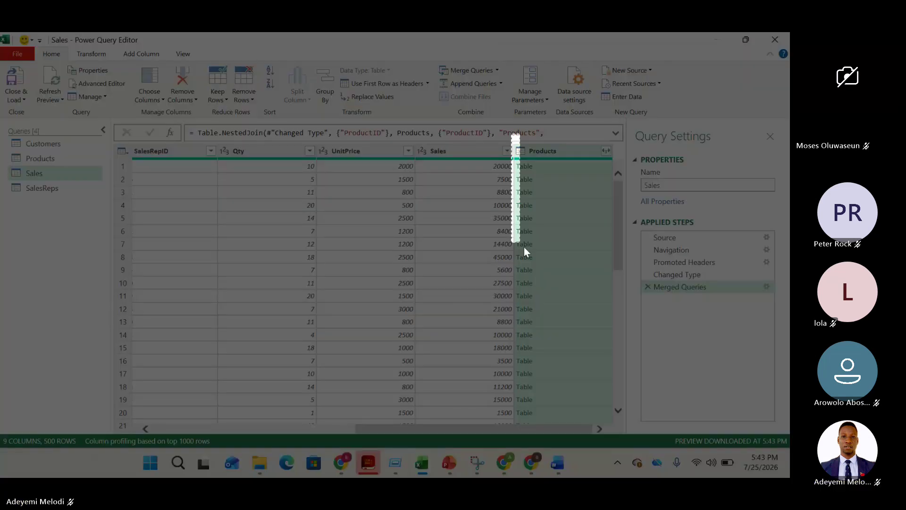
- Capture a screenshot of the merged Products column in Sales and circle its header in red in Snipping Tool
left_click_drag(524, 247, 620, 426)
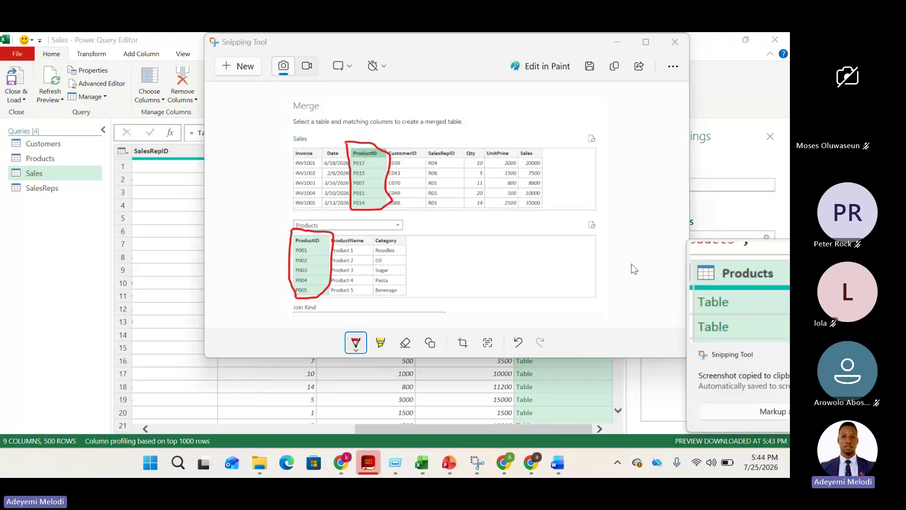
mouse_move(397, 96)
left_mouse_down()
mouse_move(397, 106)
mouse_move(434, 125)
mouse_move(505, 112)
mouse_move(415, 86)
mouse_move(388, 97)
left_mouse_up()
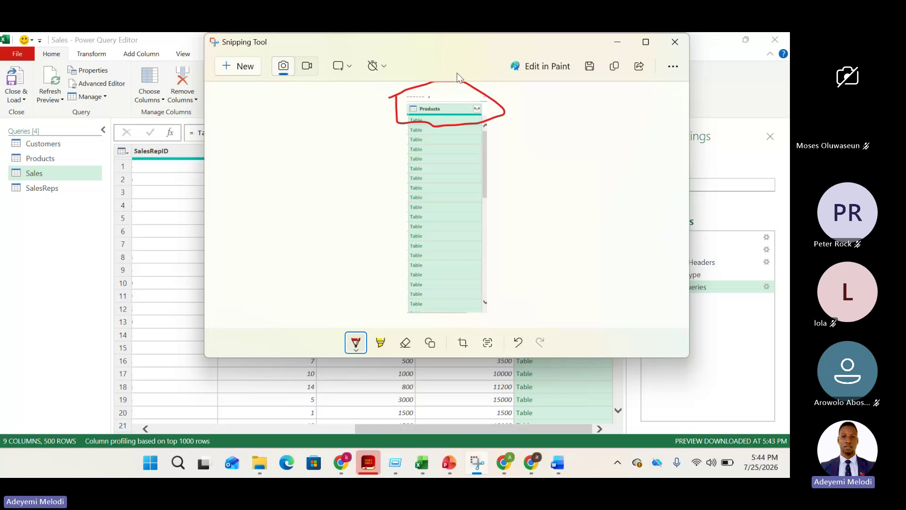
- Send the annotated Products column screenshot to the CENTURY GATEWAY EXCEL TRAINING WhatsApp group and return to the Power Query Editor
left_click(615, 67)
key("alt+Tab")
key("alt+Tab")
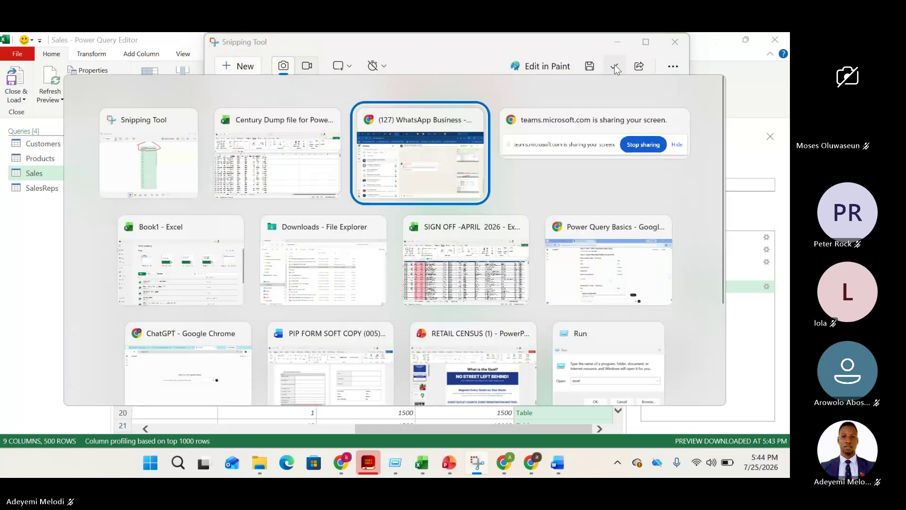
key("ctrl+v")
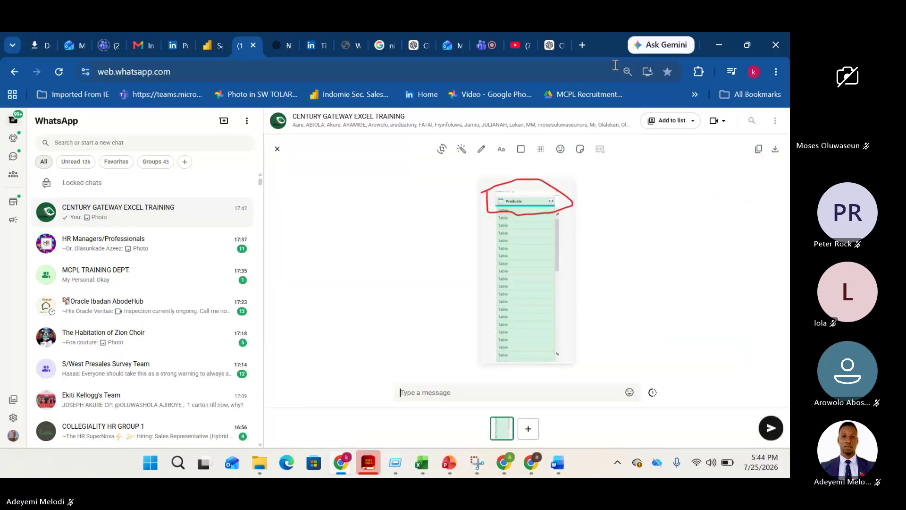
key("Return")
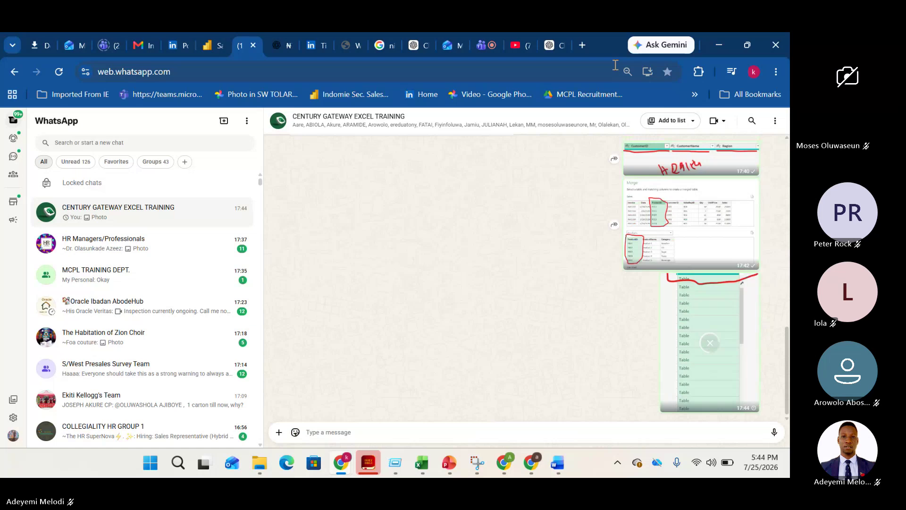
key("alt+Tab")
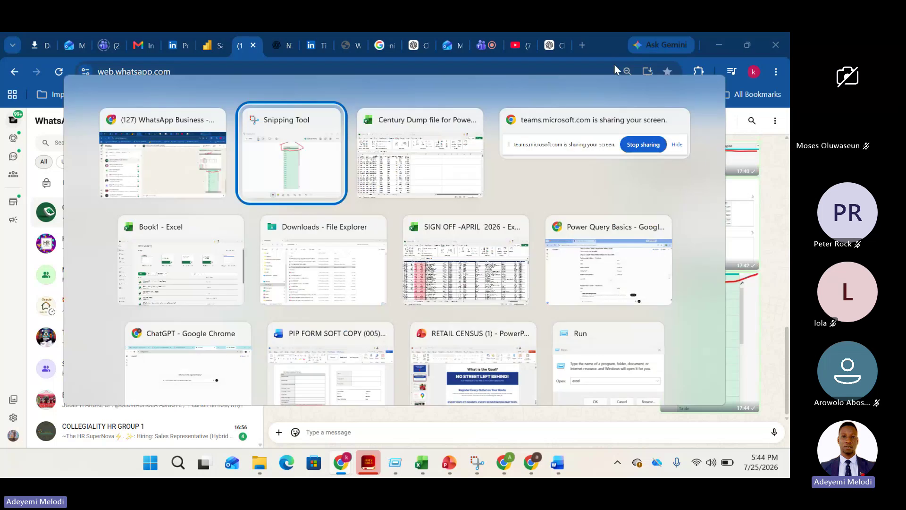
key("alt+Tab")
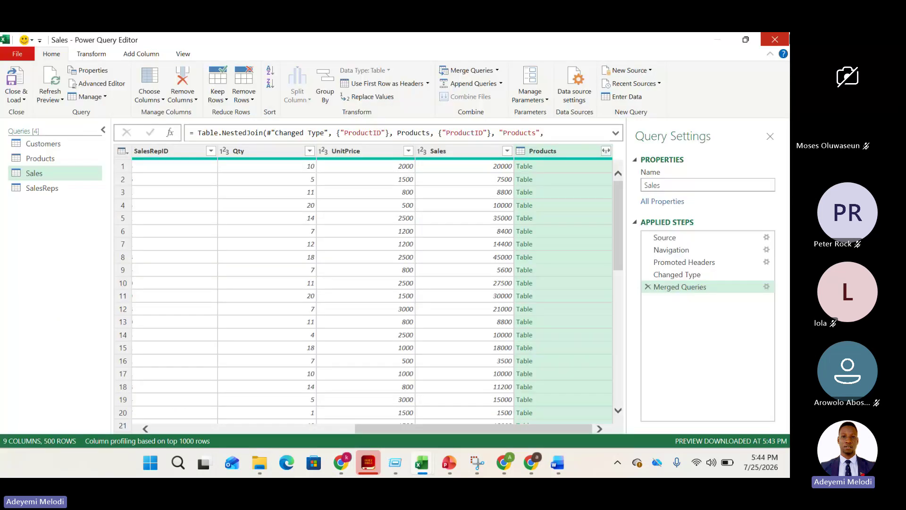
- Expand the Products column in Sales into ProductName and Category only, keeping the original column name as prefix
left_click(606, 151)
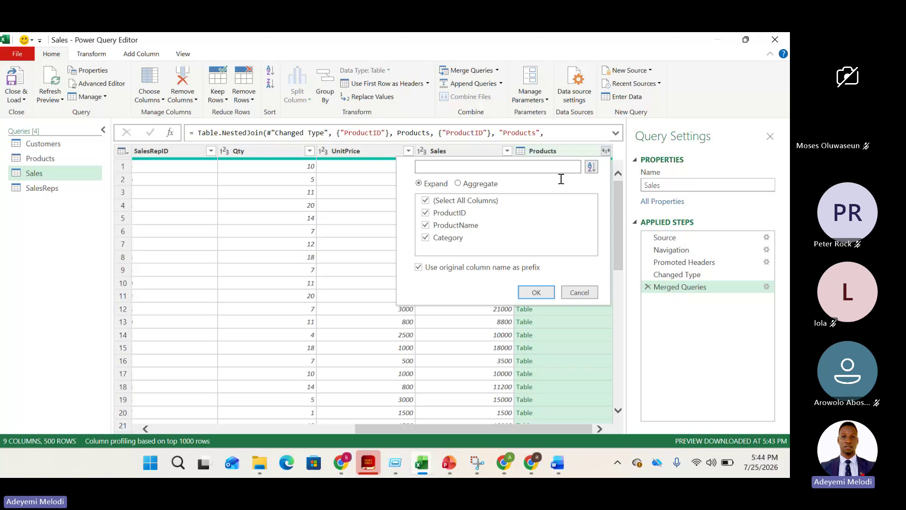
left_click(426, 202)
left_click(426, 227)
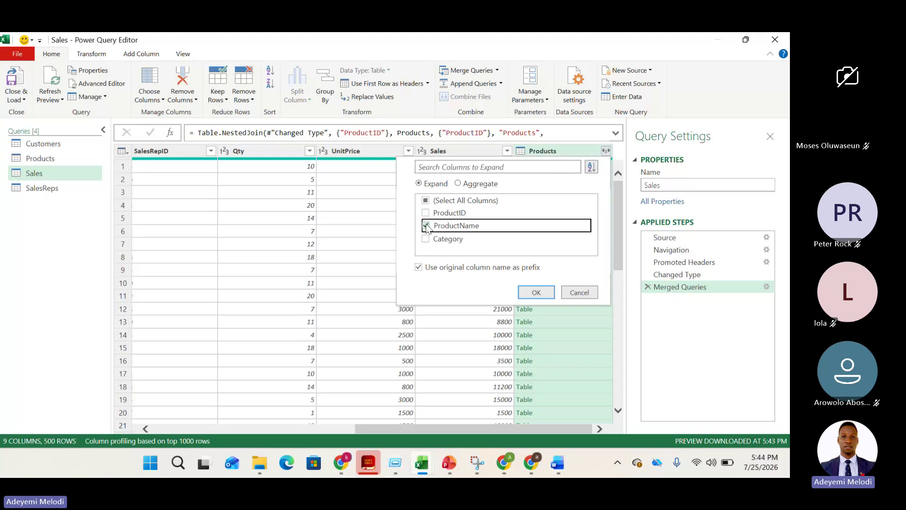
left_click(426, 238)
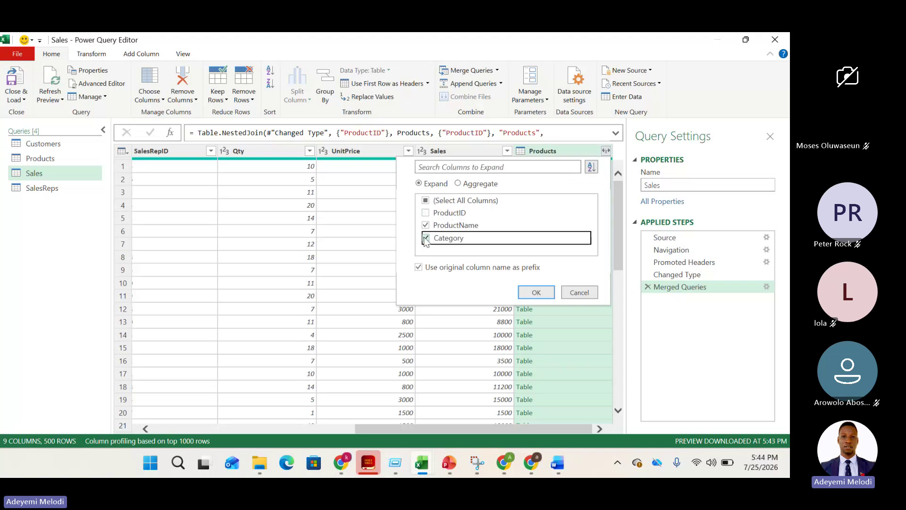
left_click(536, 292)
left_click_drag(511, 427, 364, 421)
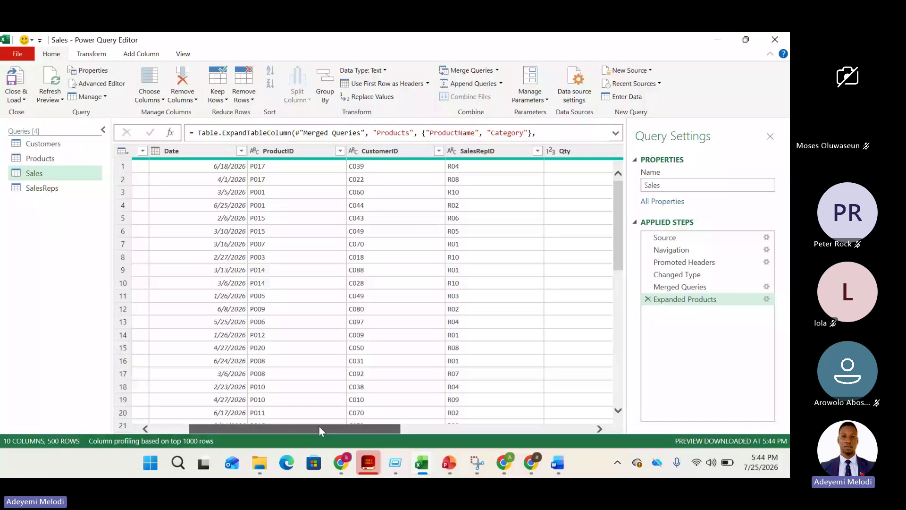
left_click_drag(319, 428, 543, 428)
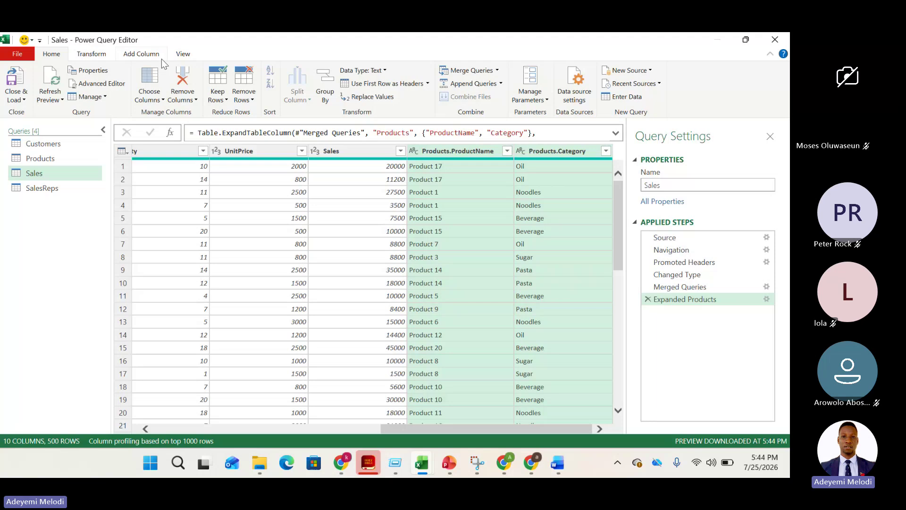
- Merge the Customers query into Sales, matching on CustomerID with a Left Outer join
left_click(496, 71)
left_click(494, 84)
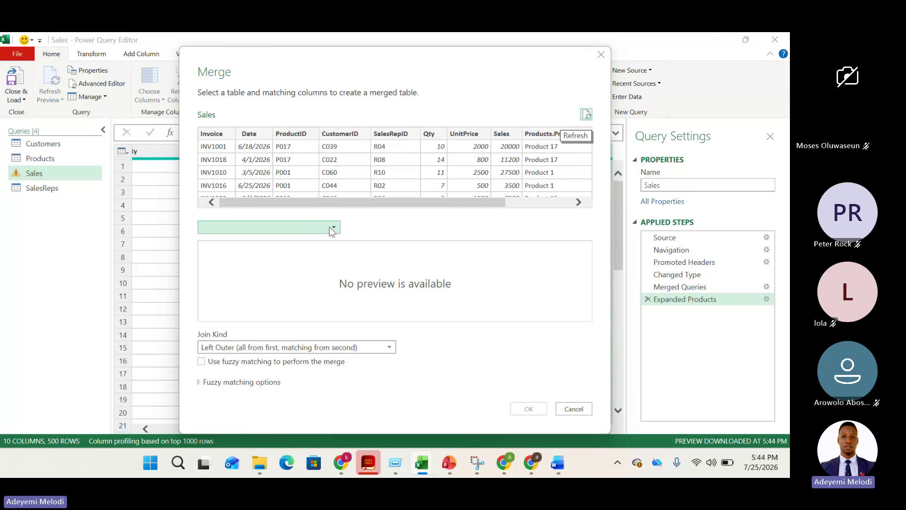
left_click(332, 228)
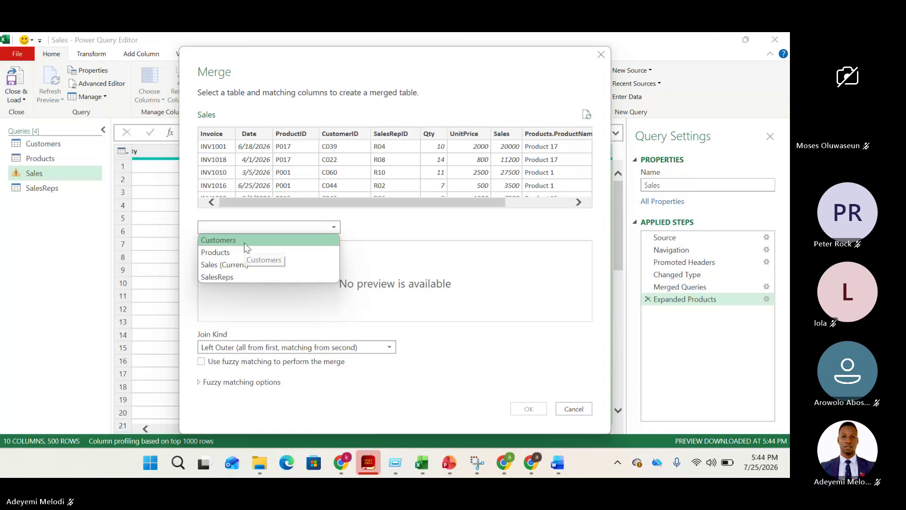
left_click(240, 240)
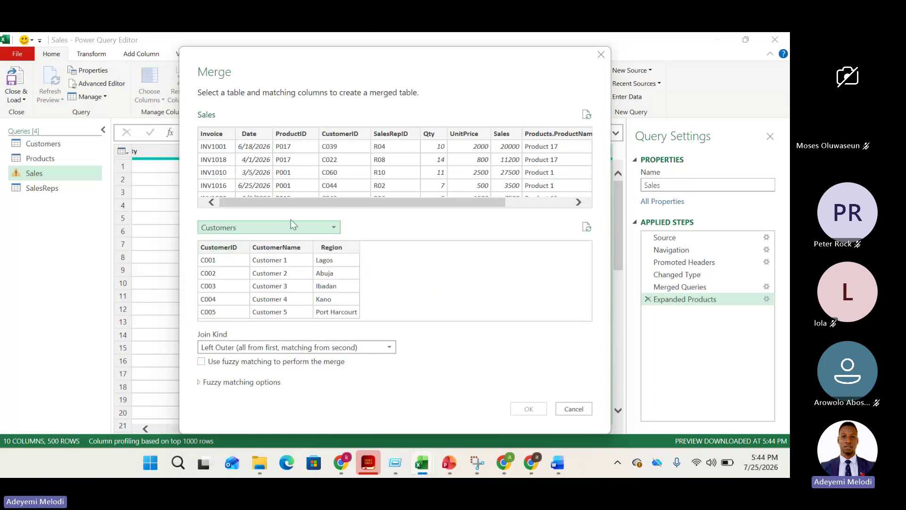
left_click(357, 134)
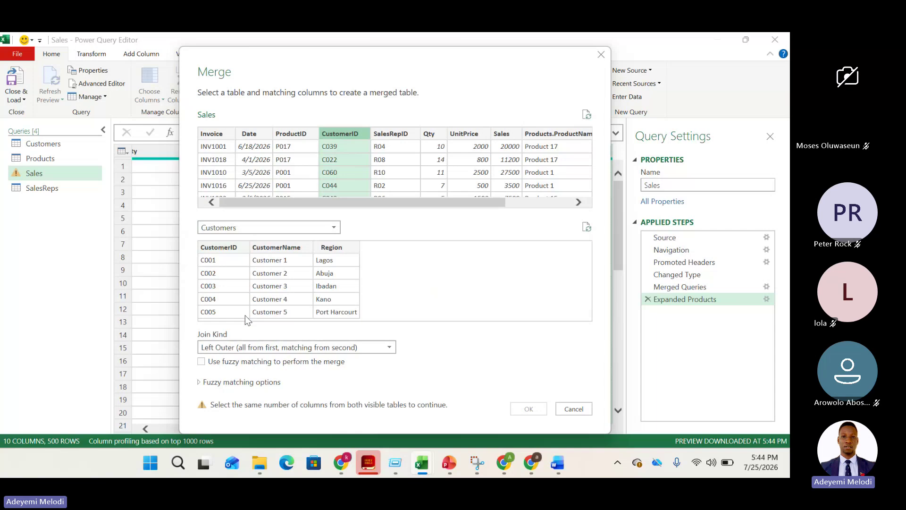
left_click(226, 246)
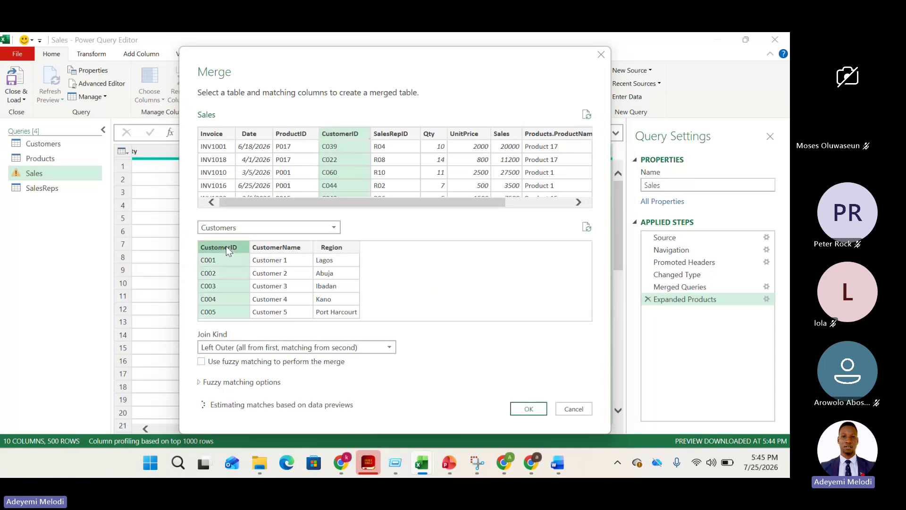
left_click(528, 409)
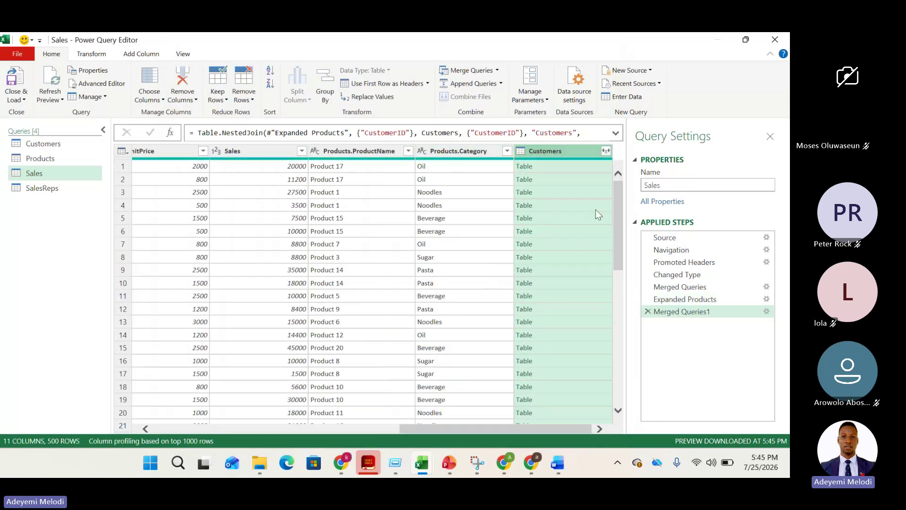
- Expand the merged Customers column into CustomerName and Region only, keeping the original column name as prefix
left_click(606, 151)
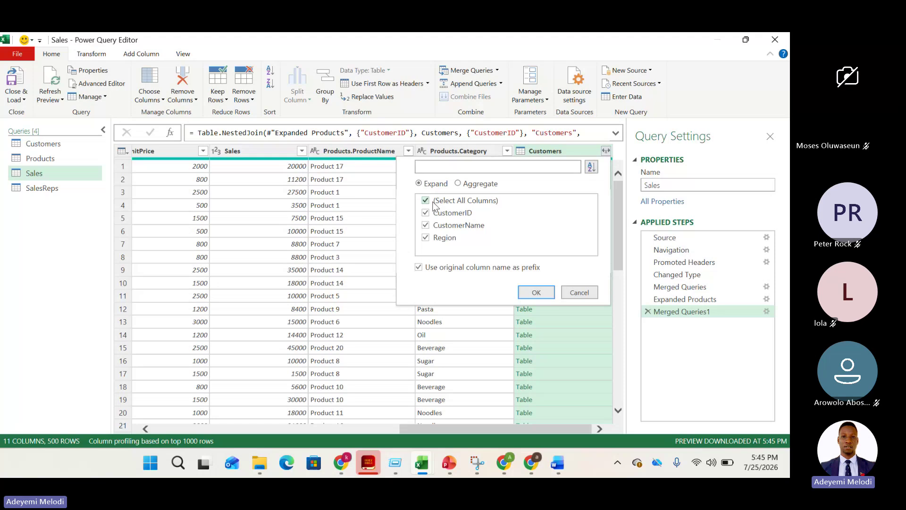
left_click(426, 201)
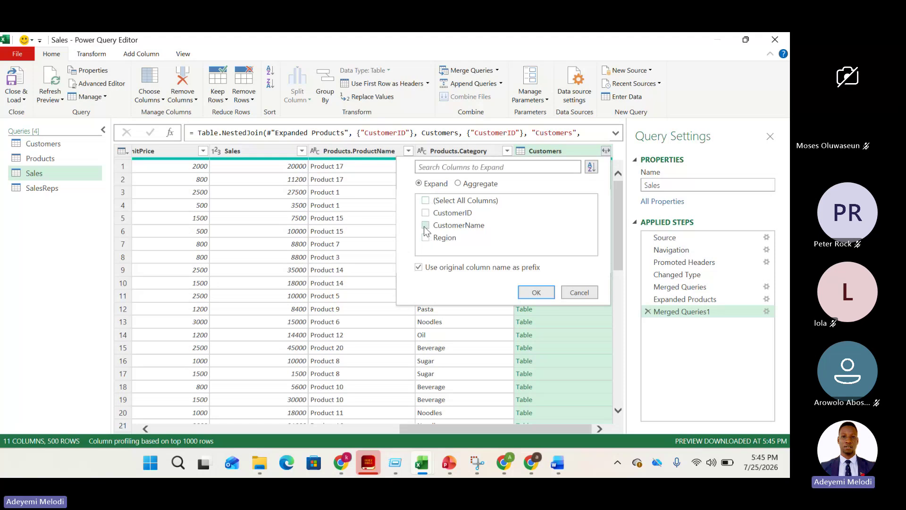
left_click(426, 226)
left_click(426, 238)
left_click(536, 293)
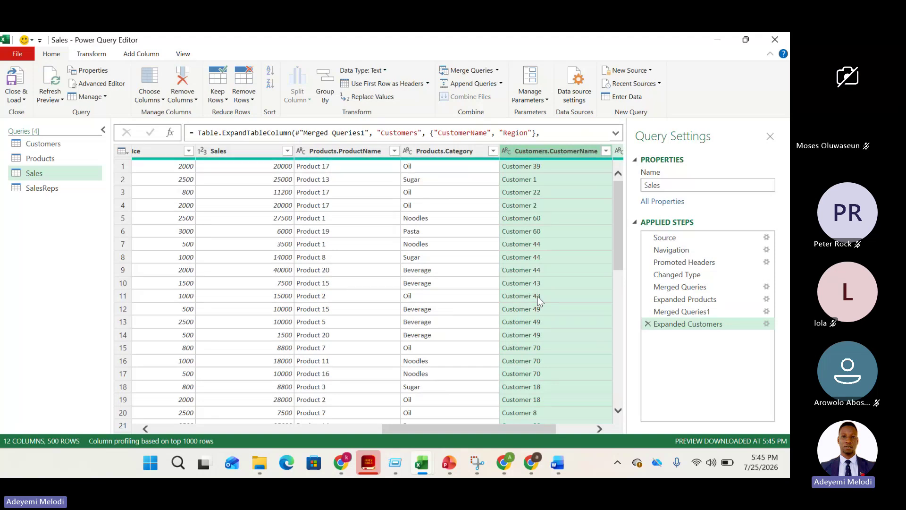
- Switch to the Teams meeting, admit the participant waiting in the lobby, and return to the Power Query Editor
key("alt+Tab")
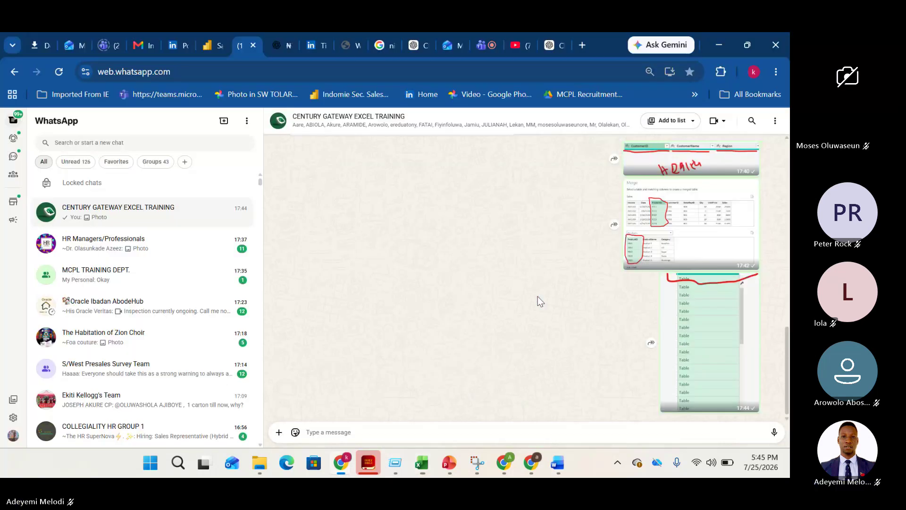
left_click(491, 46)
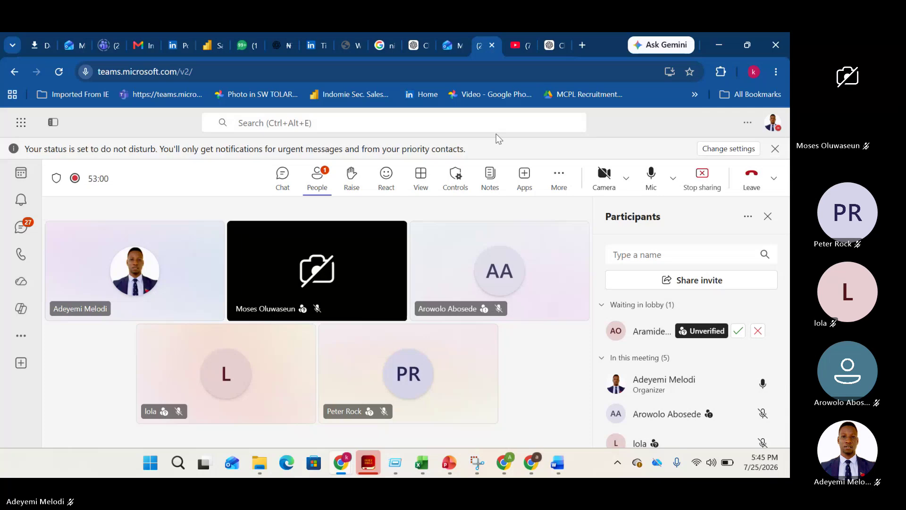
left_click(738, 330)
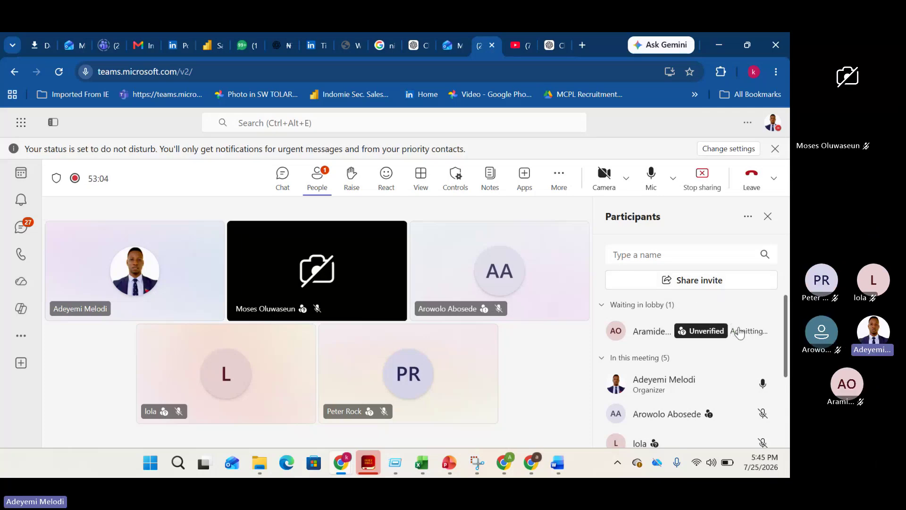
key("alt+Tab")
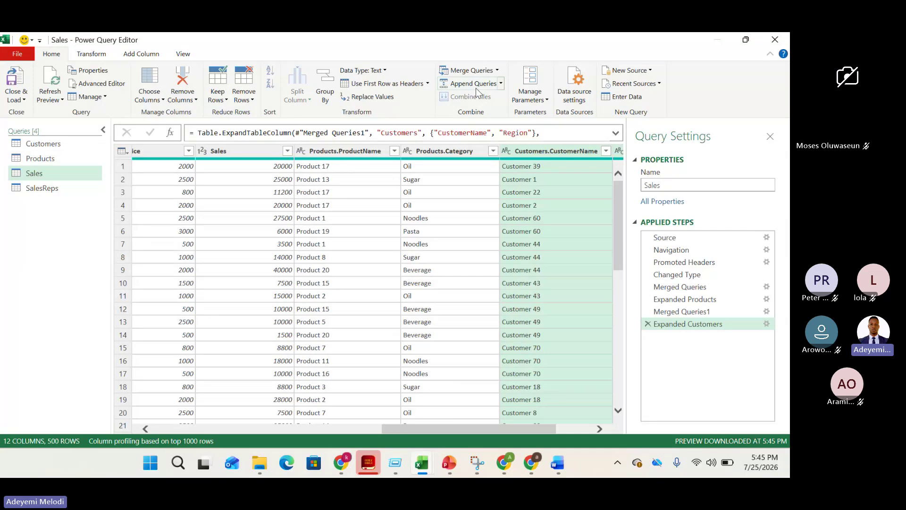
- Merge the SalesReps query into Sales, matching on SalesRepID with a Left Outer join
left_click(497, 70)
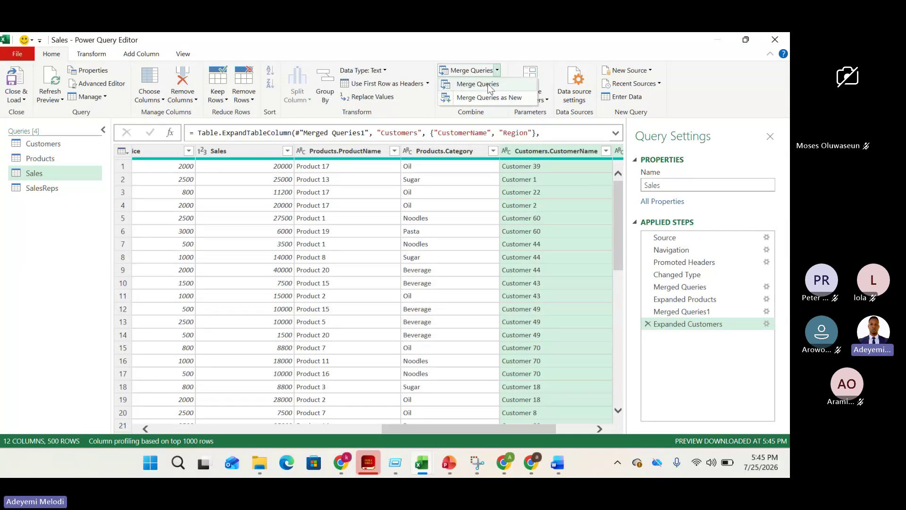
left_click(489, 87)
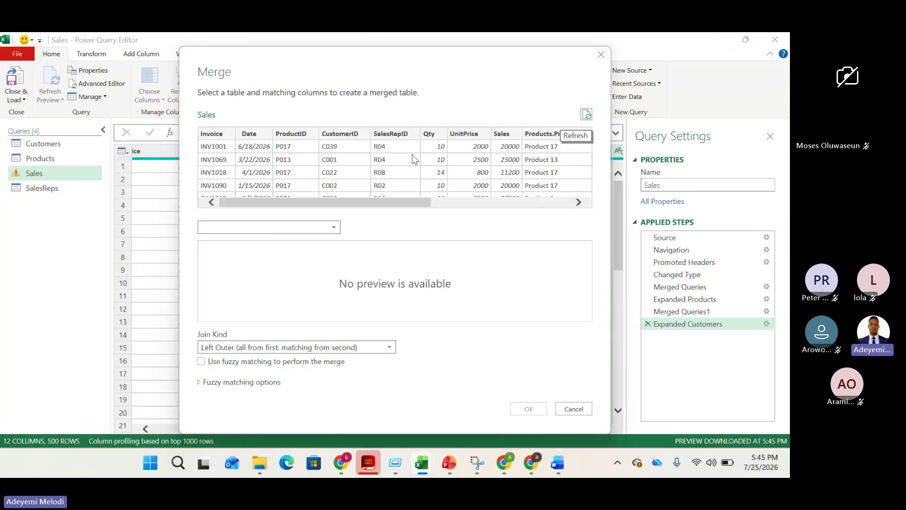
left_click(331, 228)
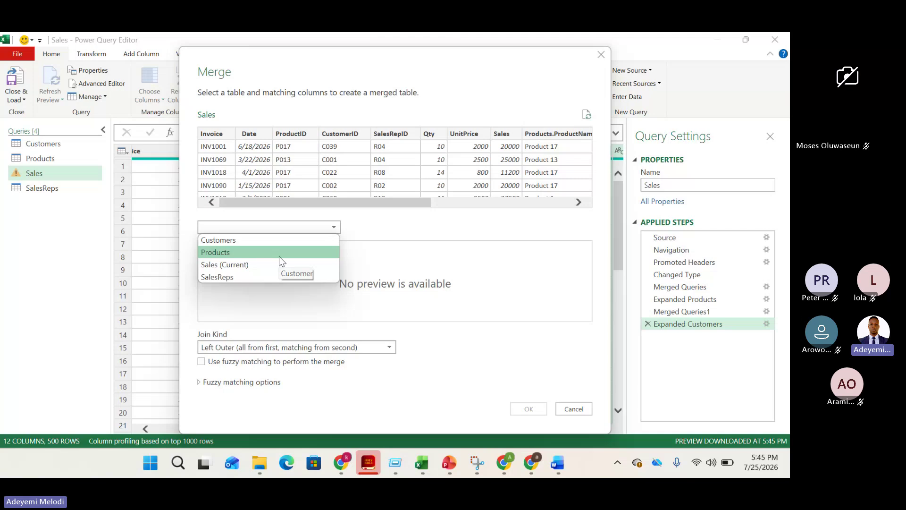
left_click(329, 219)
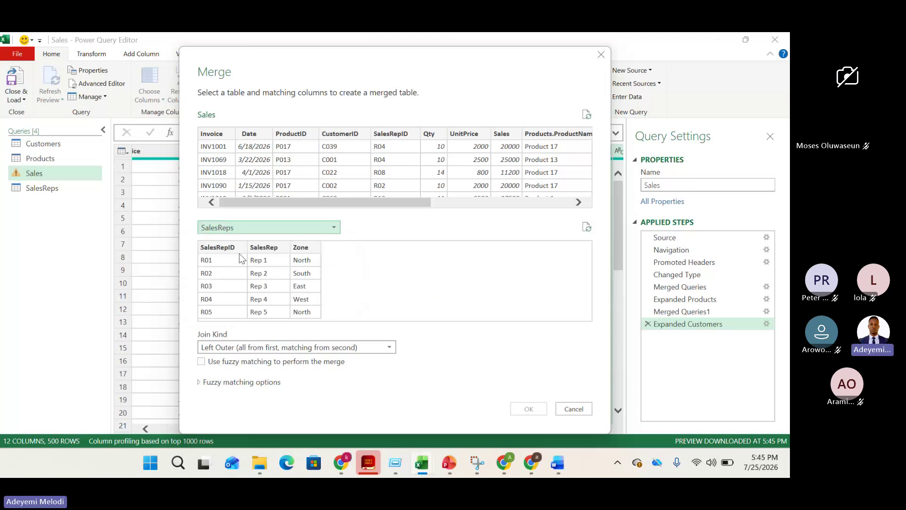
left_click(238, 250)
left_click(404, 137)
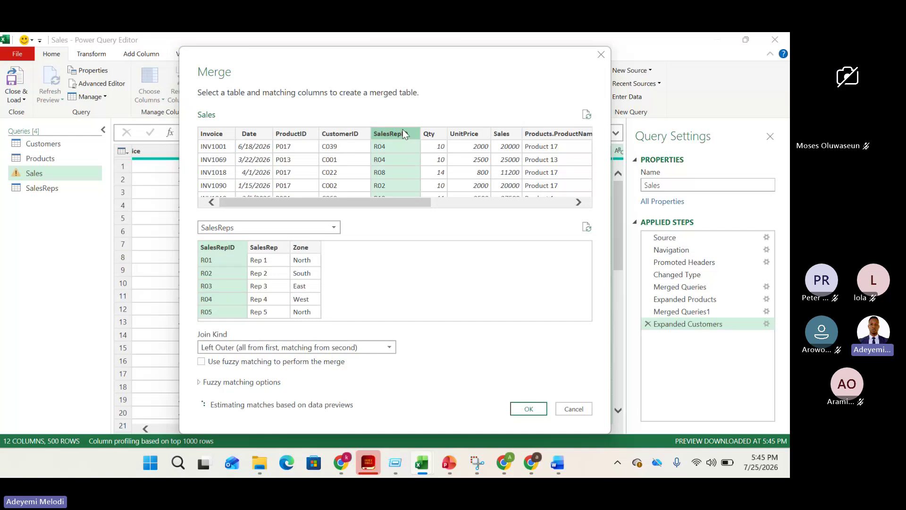
left_click(529, 409)
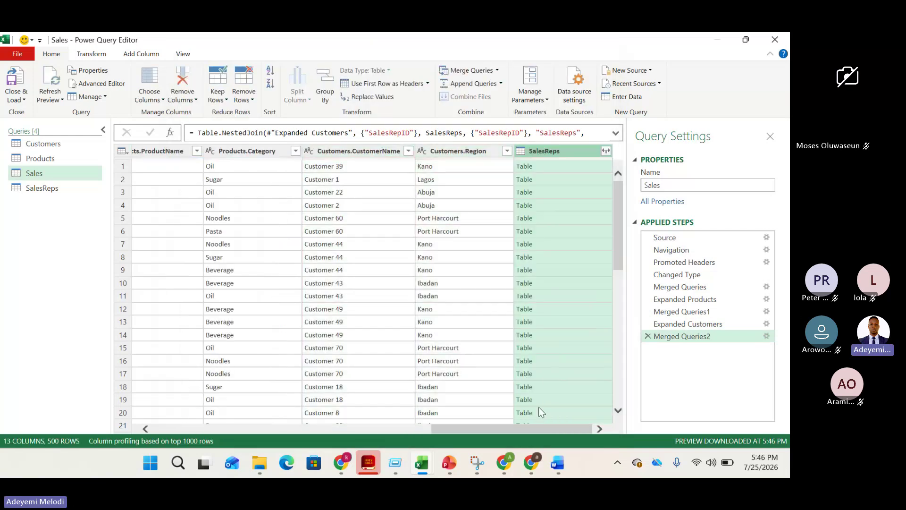
- Expand the merged SalesReps column into SalesRep and Zone only, keeping the original column name as prefix
left_click(606, 151)
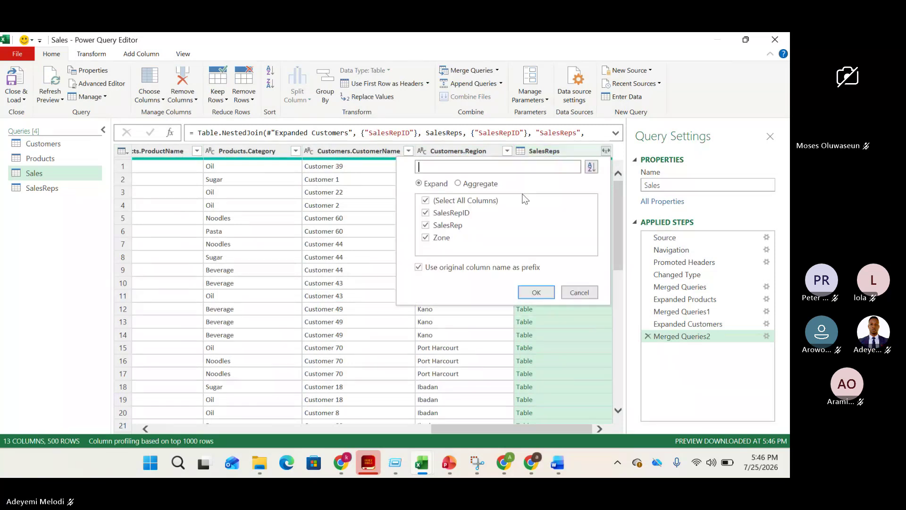
left_click(426, 213)
left_click(536, 292)
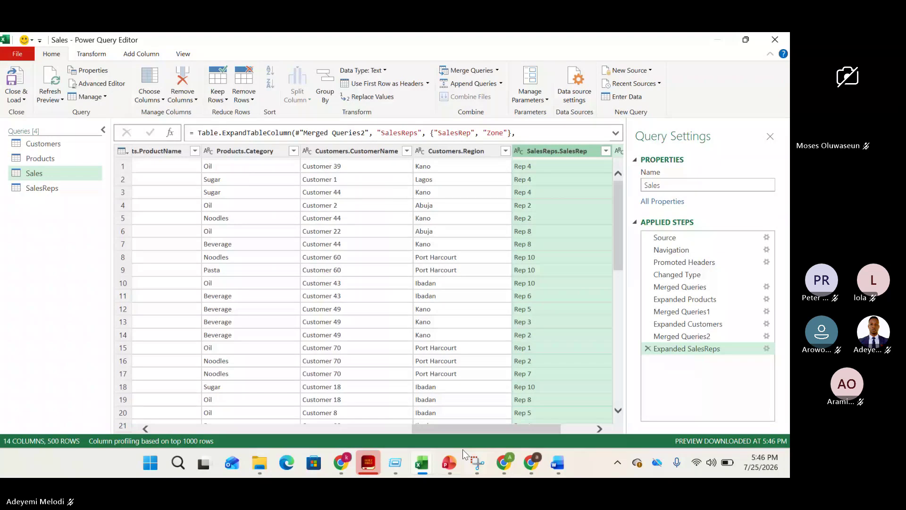
- Review the merged Sales query's columns, from the original invoice fields to the expanded product columns
left_click(572, 429)
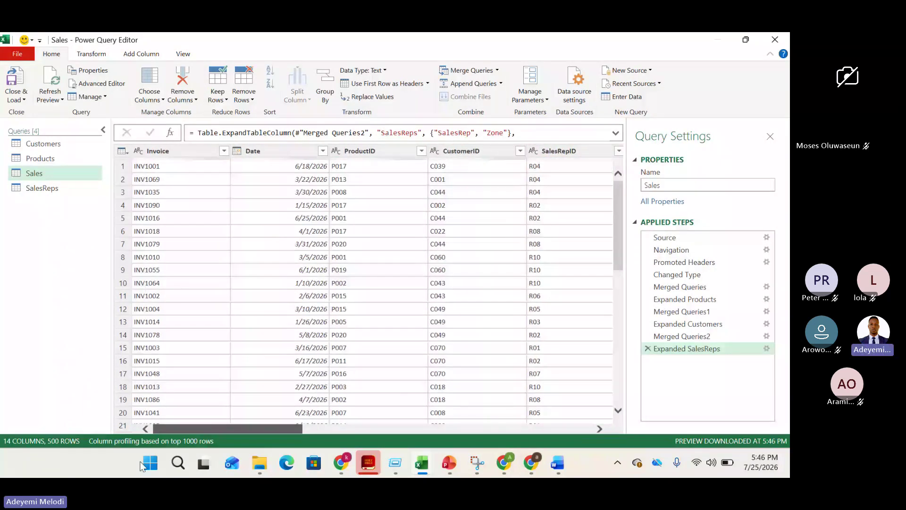
key("alt+Tab")
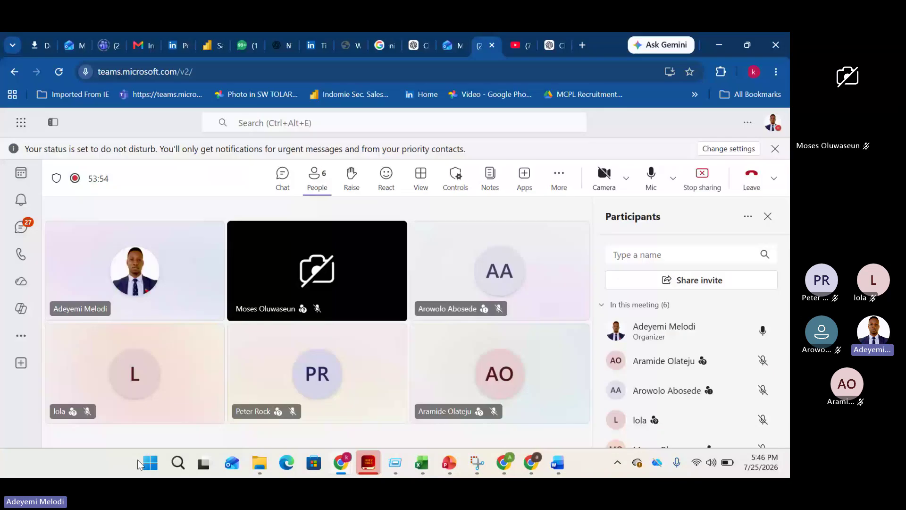
key("alt+Tab")
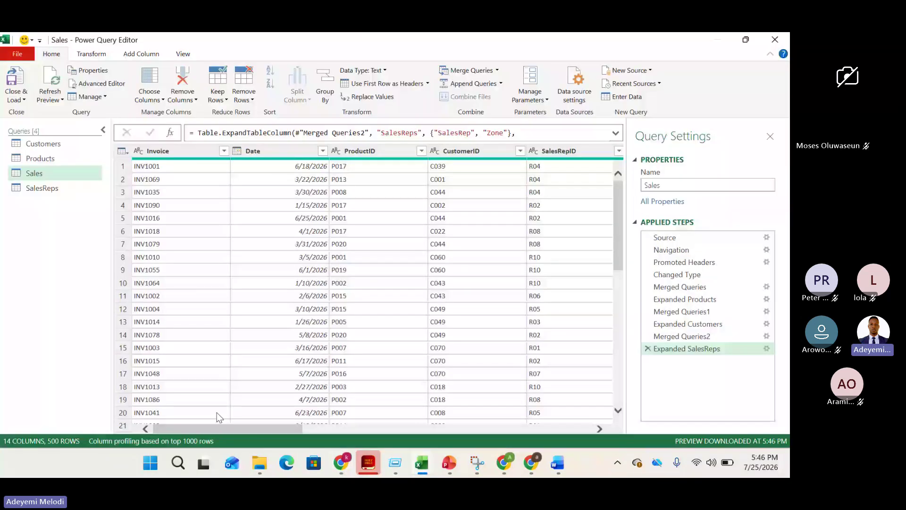
left_click_drag(253, 433, 415, 425)
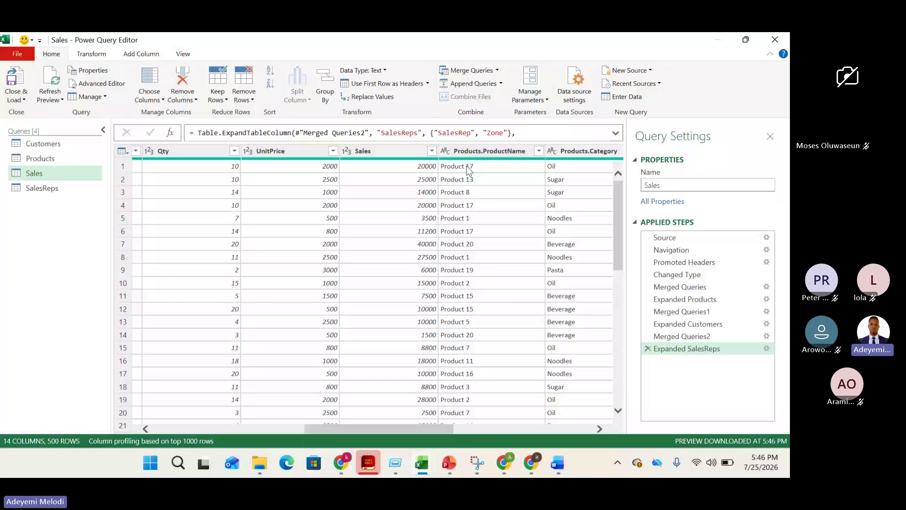
mouse_move(452, 171)
left_click_drag(416, 429, 132, 396)
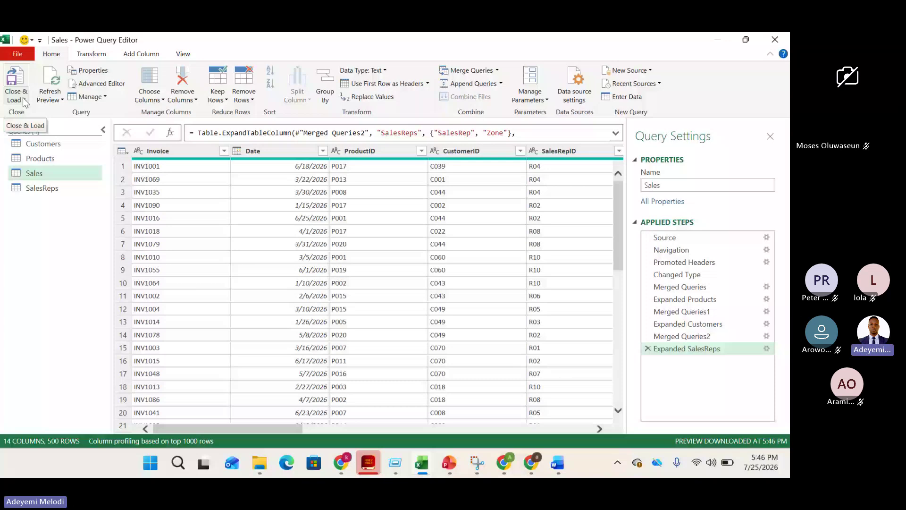
- Close and load the queries to the Import Data options, choosing Only Create Connection and adding the data to the Data Model
left_click(23, 97)
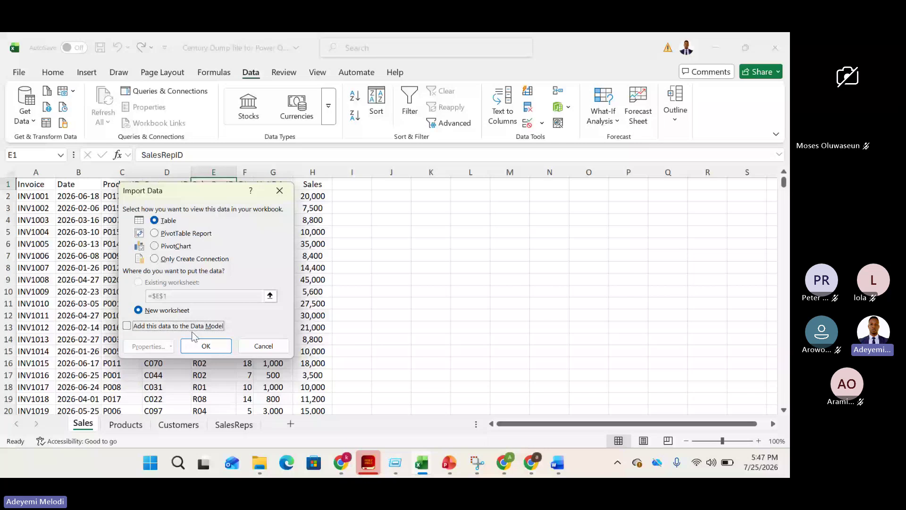
left_click(155, 259)
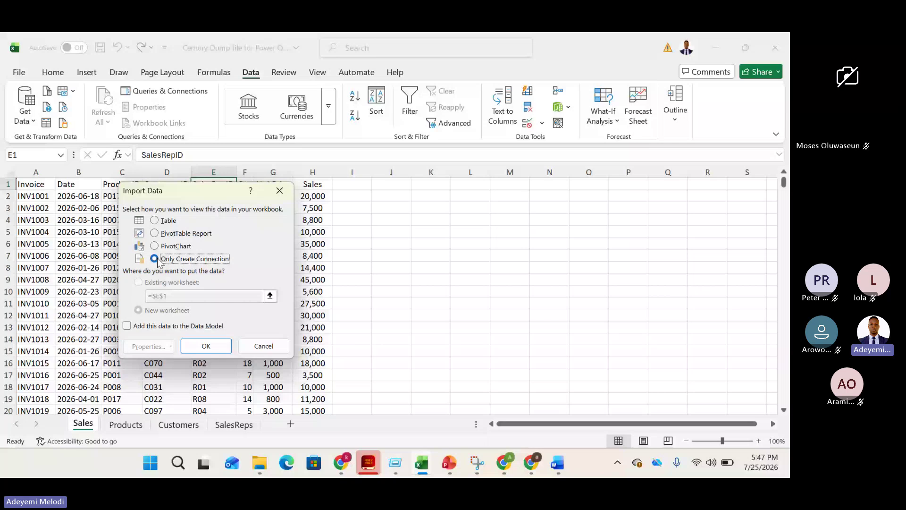
left_click(127, 327)
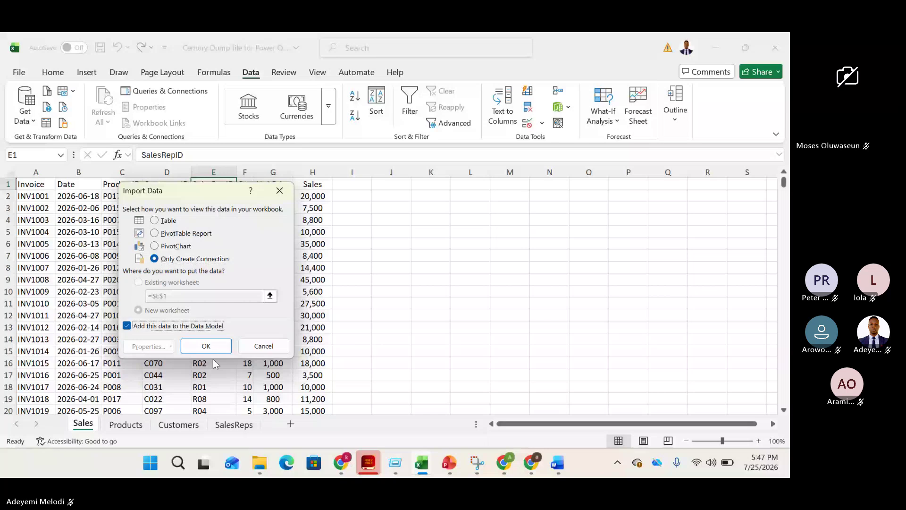
- Capture the Import Data dialog and mark Only Create Connection and Add this data to the Data Model in red in Snipping Tool
key("super+shift+s")
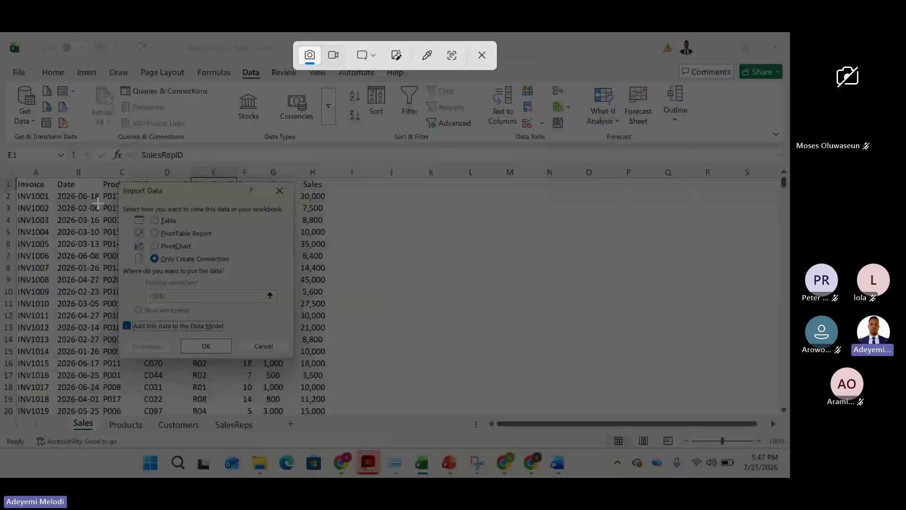
left_click_drag(116, 178, 300, 374)
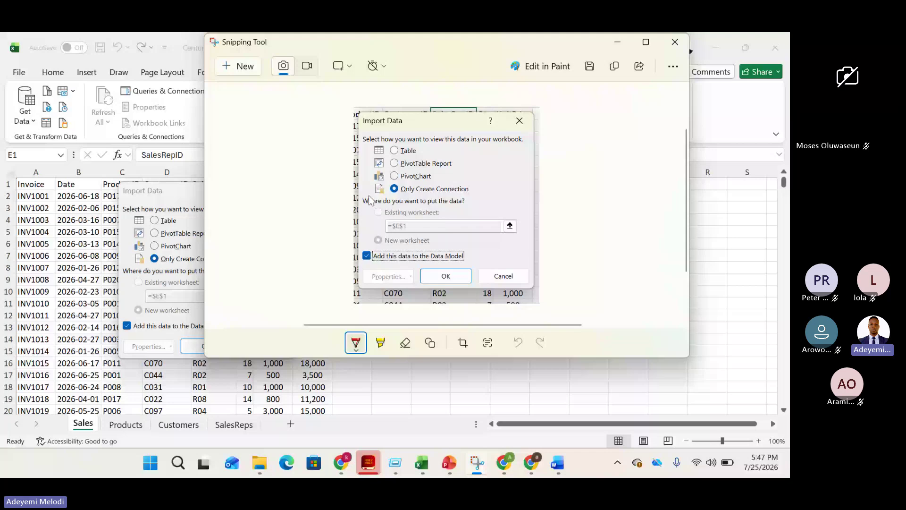
left_click_drag(381, 194, 473, 193)
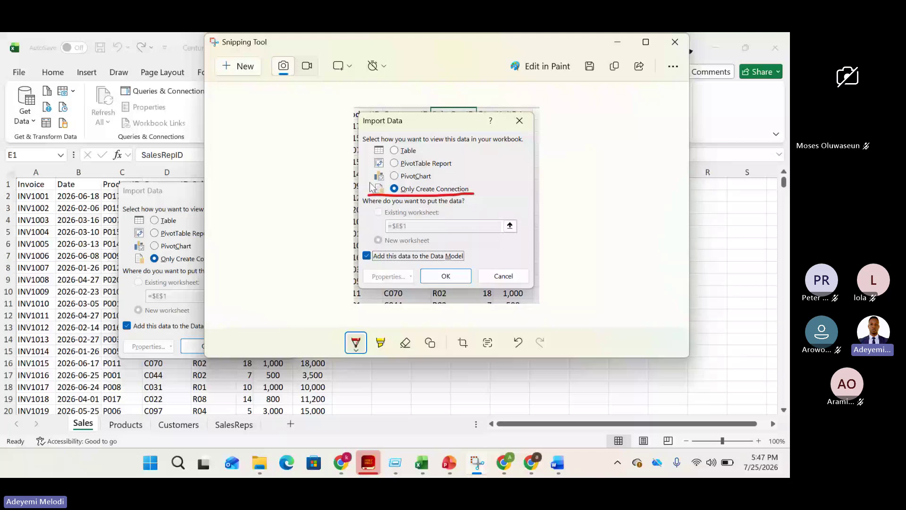
mouse_move(370, 183)
left_mouse_down()
mouse_move(477, 186)
mouse_move(472, 199)
left_mouse_up()
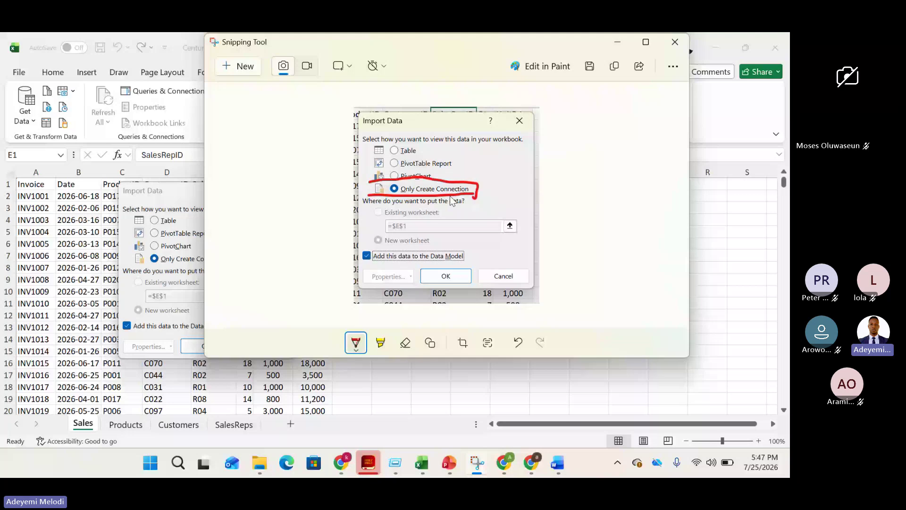
left_click_drag(371, 195, 368, 181)
left_click_drag(482, 258, 368, 249)
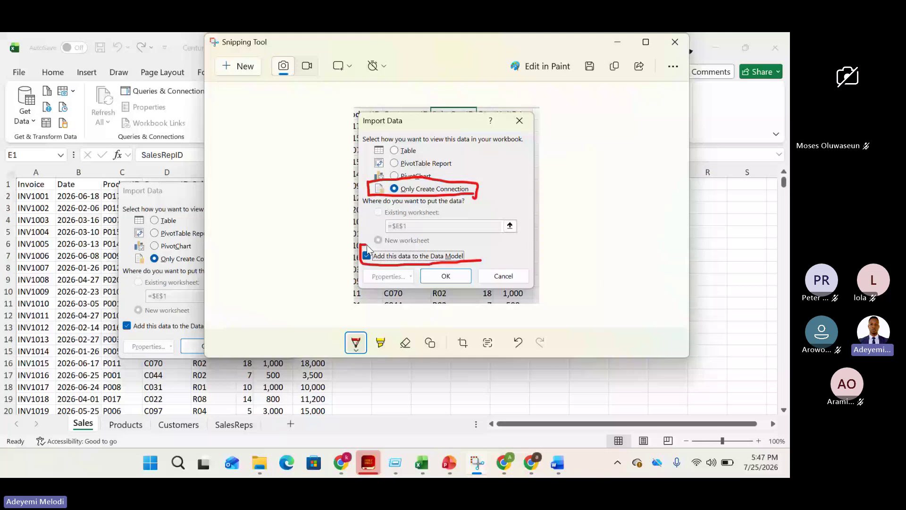
- Switch to WhatsApp Web and send the annotated Import Data screenshot to the CENTURY GATEWAY EXCEL TRAINING group
key("alt+Tab")
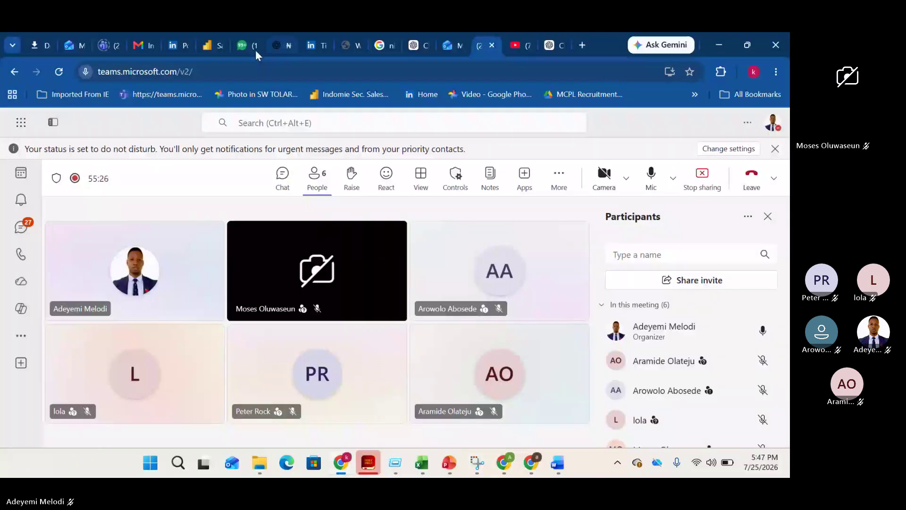
left_click(239, 48)
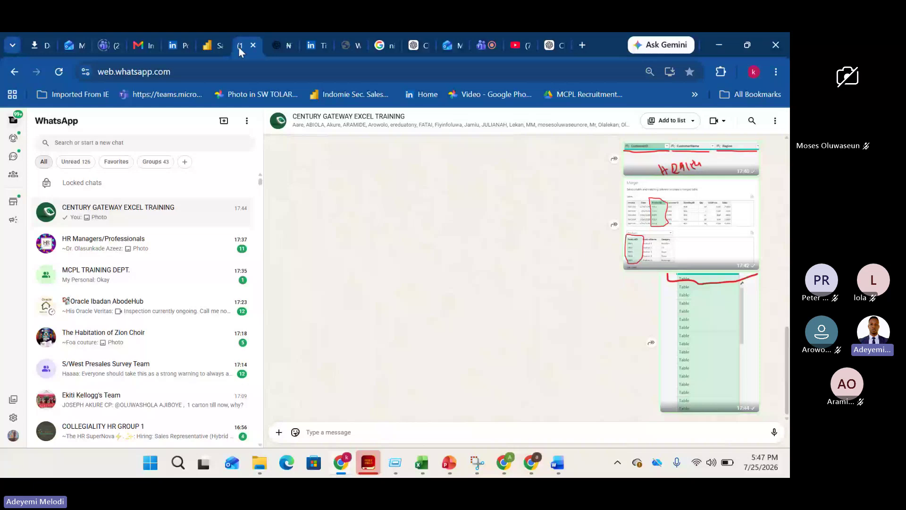
key("ctrl+v")
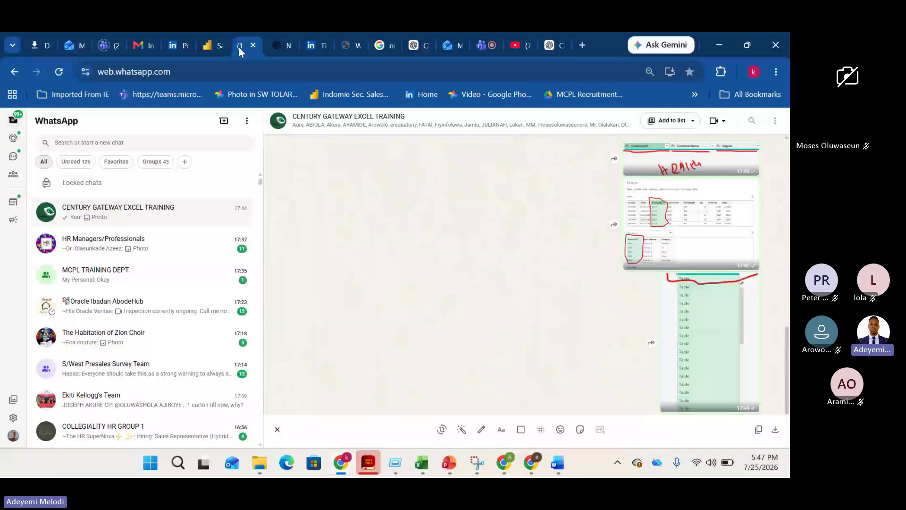
key("Return")
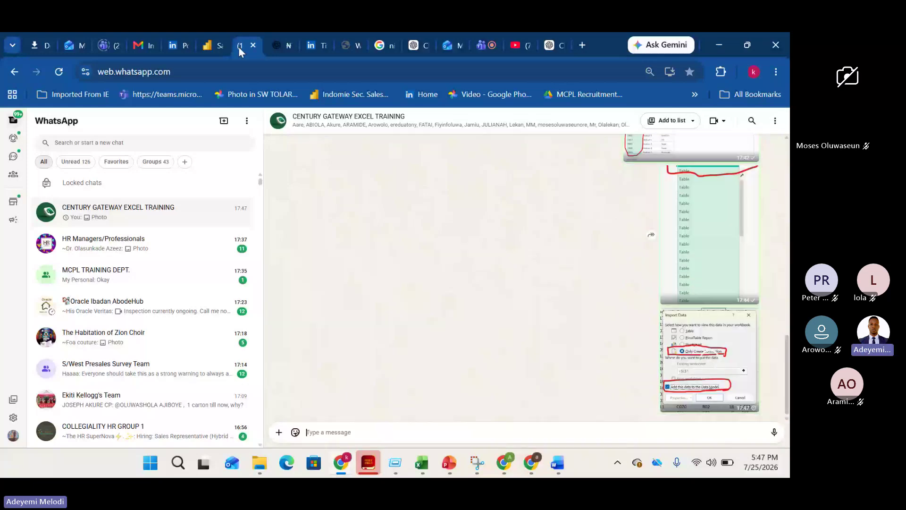
- Return to the Excel workbook and confirm the import as Only Create Connection with the data added to the Data Model
key("alt+Tab")
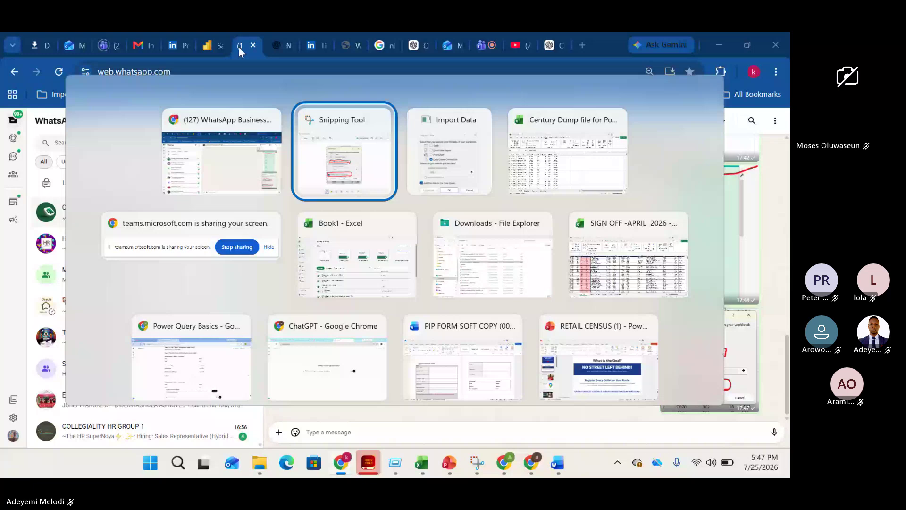
key("alt+Tab")
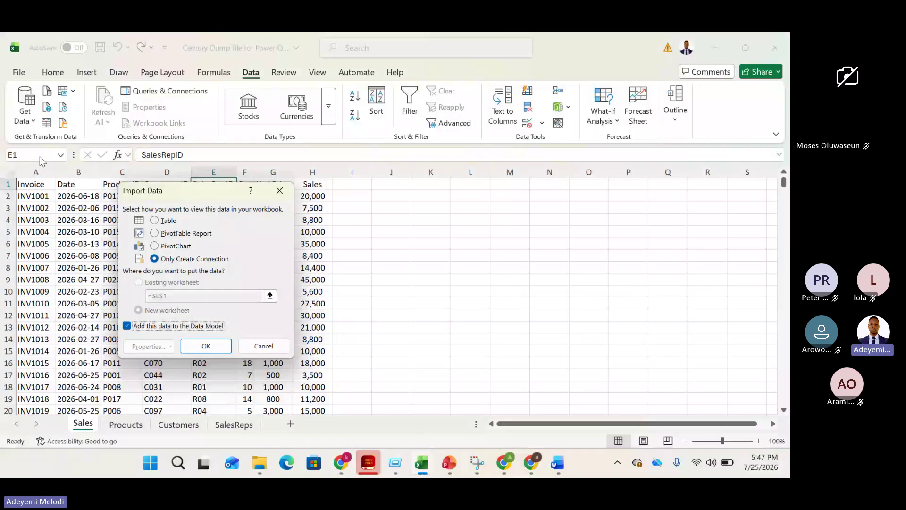
left_click(206, 346)
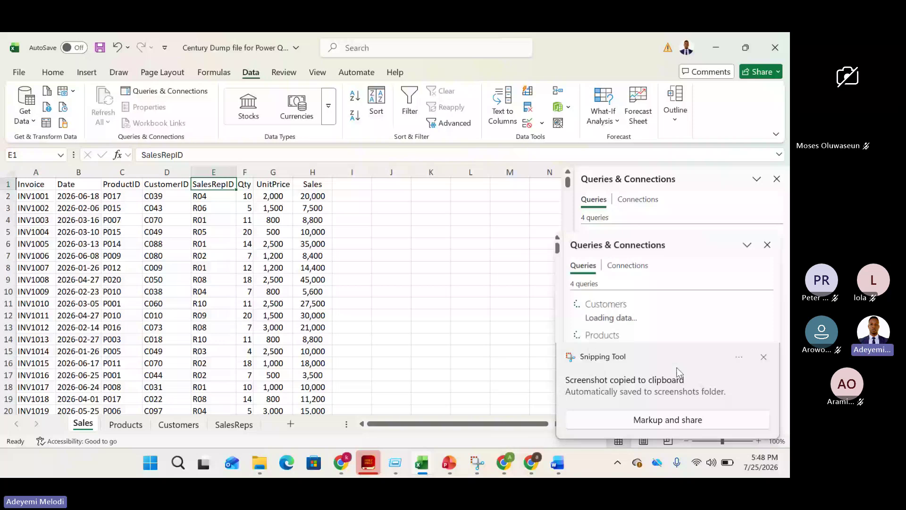
- Circle the Queries & Connections heading in red on its screenshot and share it in the WhatsApp training group
left_click(678, 376)
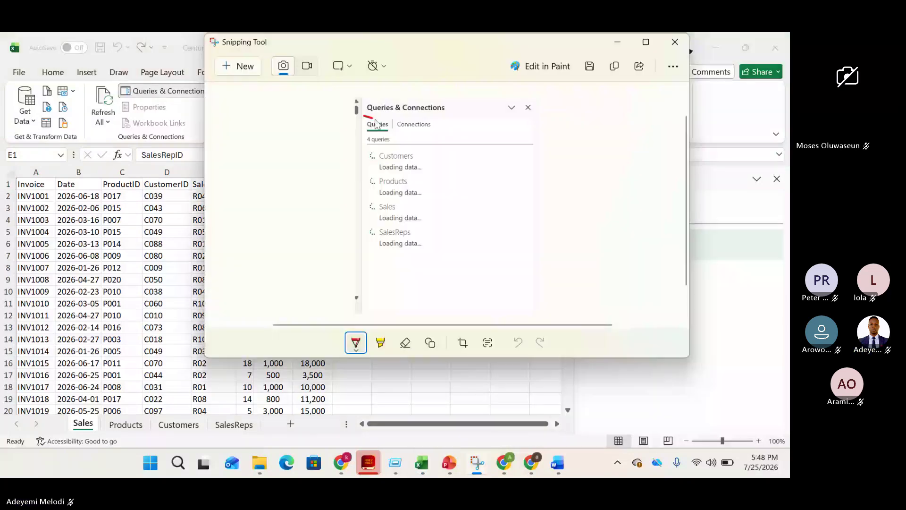
left_click_drag(370, 121, 382, 99)
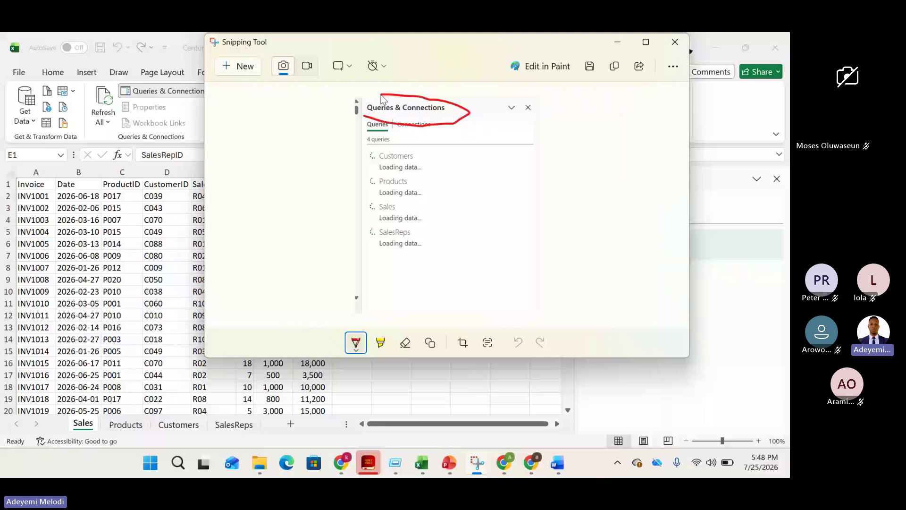
key("alt+Tab")
key("ctrl+v")
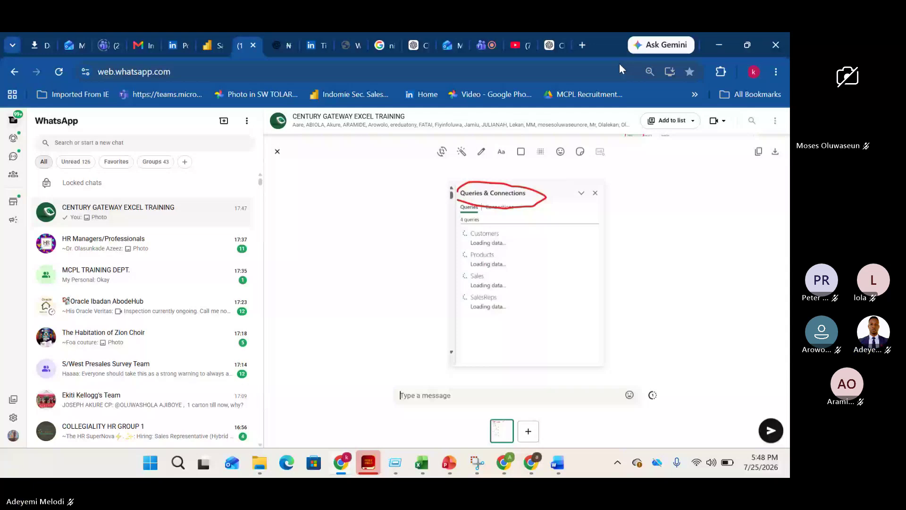
- Switch back to Excel and check the workbook's connections and loaded queries in Queries & Connections
key("alt+Tab")
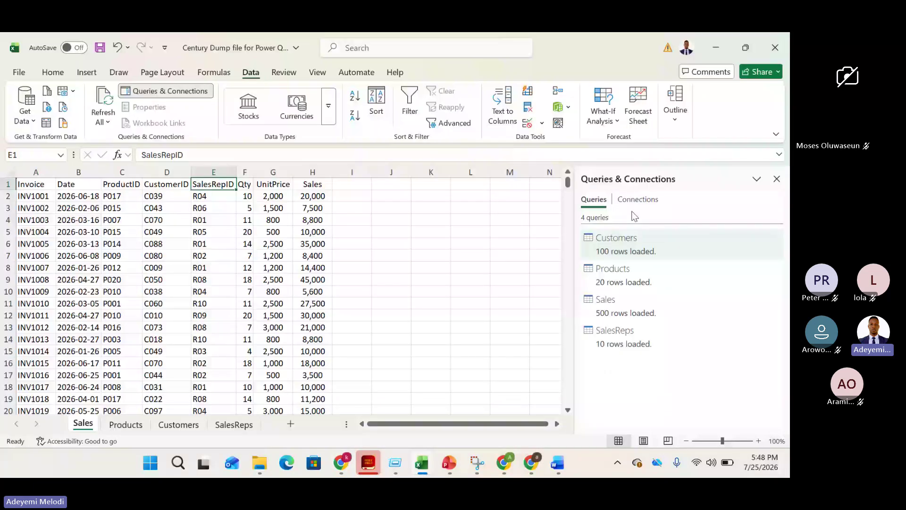
left_click(639, 201)
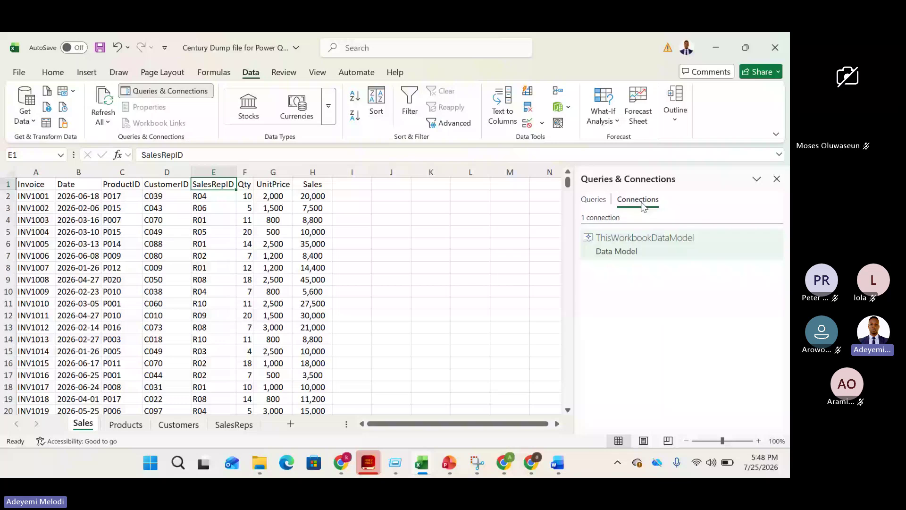
left_click(593, 200)
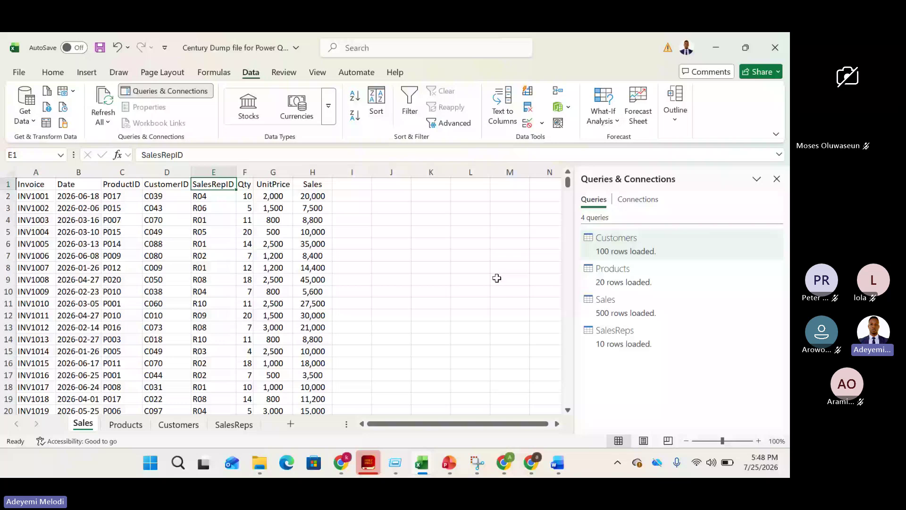
- Look at the PivotTable source options and review the shared Import Data screenshot in WhatsApp
left_click(87, 74)
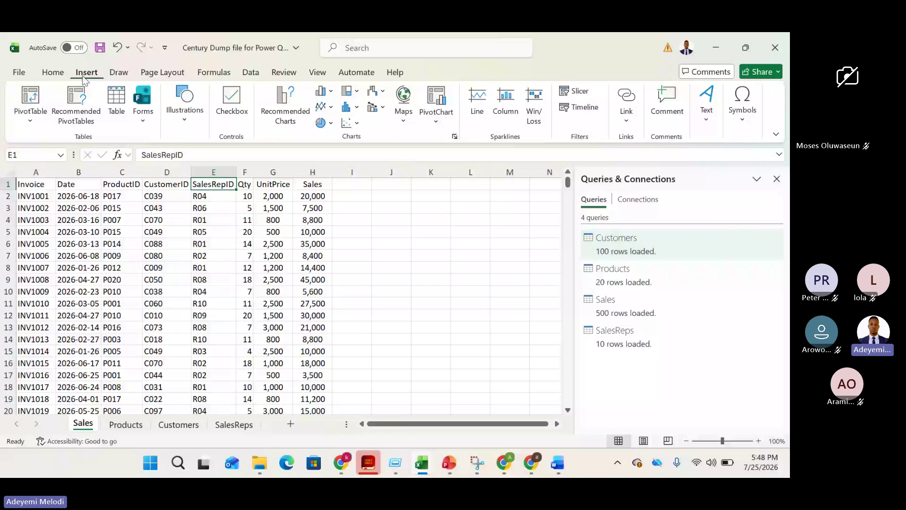
left_click(30, 104)
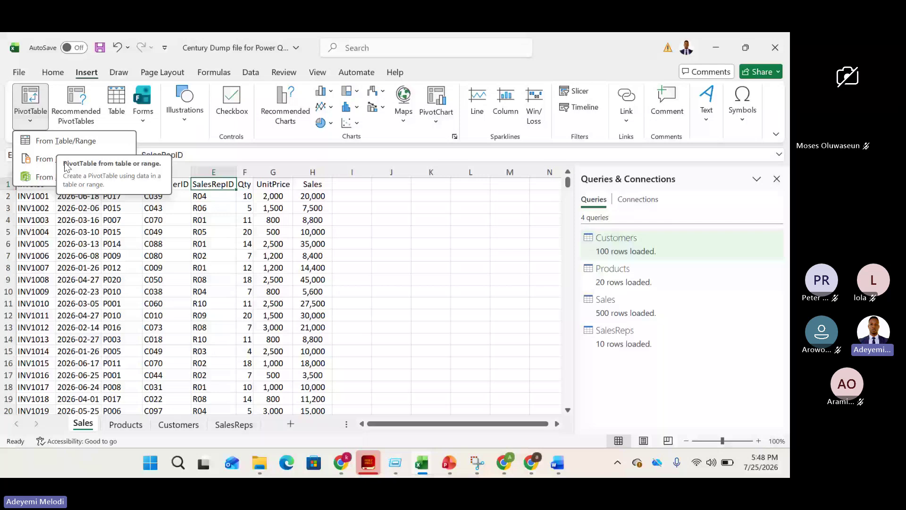
key("alt+Tab")
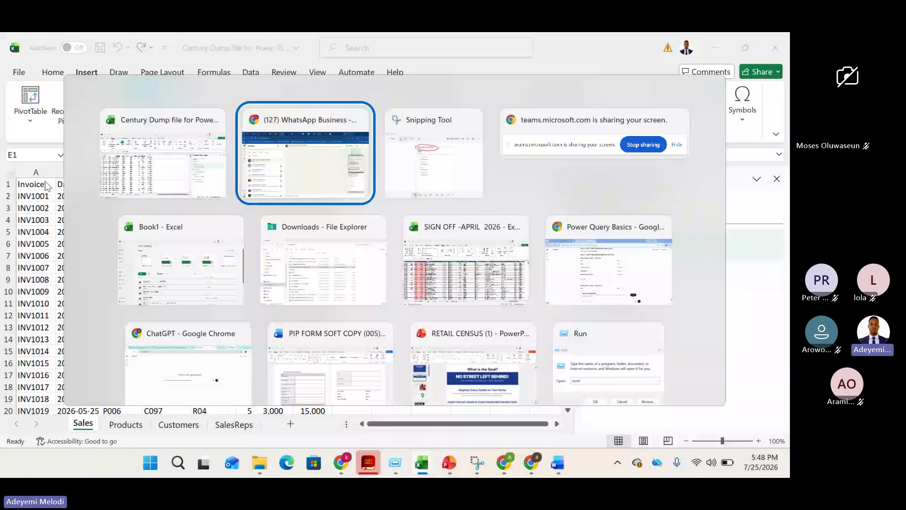
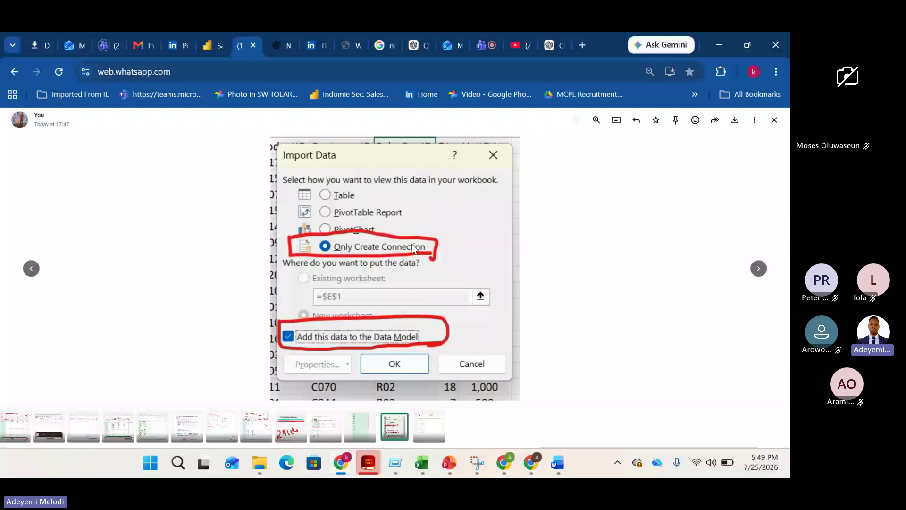
key("alt+Tab")
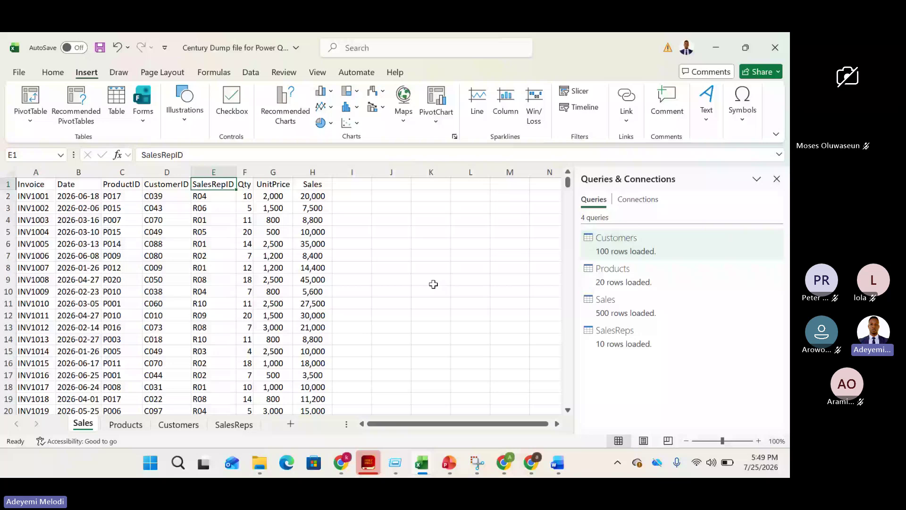
- Insert a PivotTable from the Data Model on a new worksheet
left_click(30, 121)
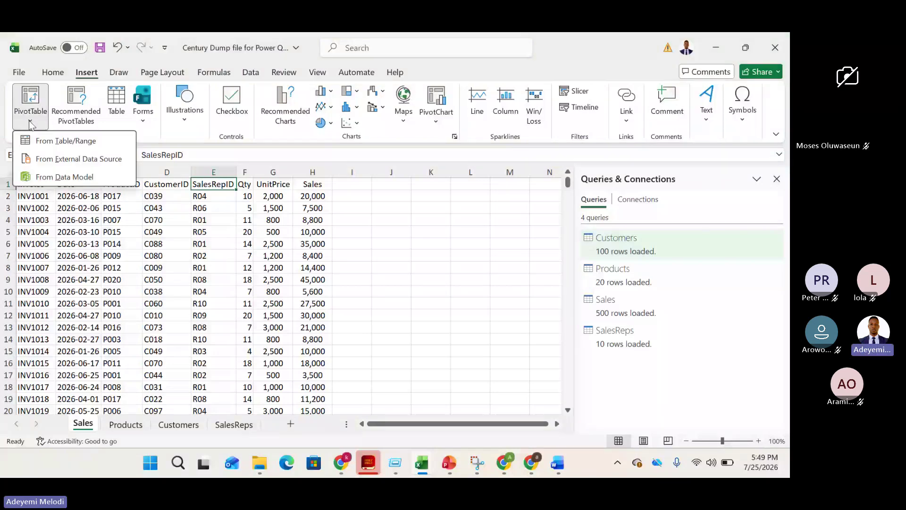
left_click(65, 177)
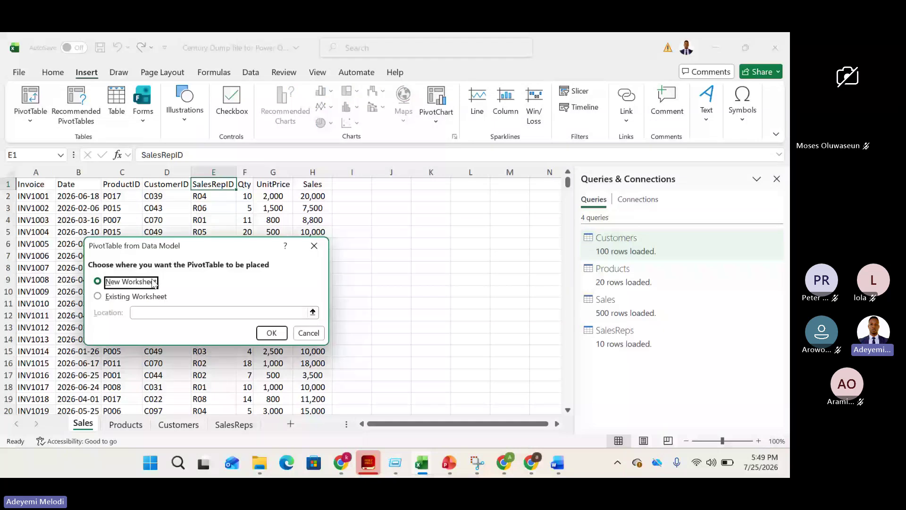
left_click(271, 330)
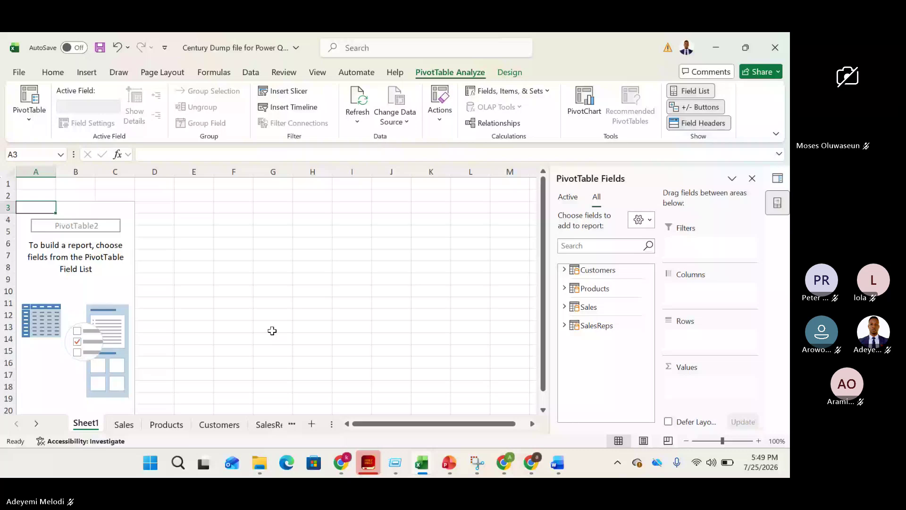
- Capture the PivotTable Fields pane with its four tables and circle it in red in Snipping Tool
key("super+shift+s")
left_click_drag(553, 166, 789, 433)
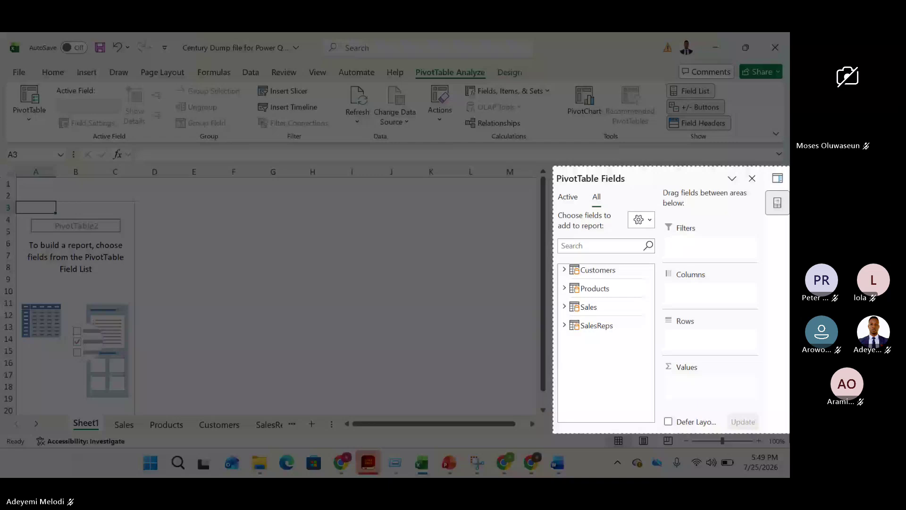
left_click_drag(789, 433, 789, 433)
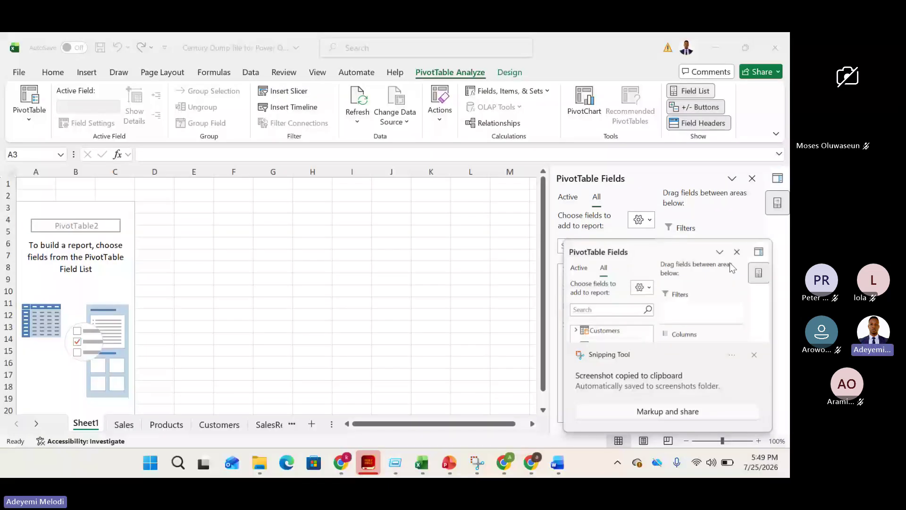
left_click(732, 268)
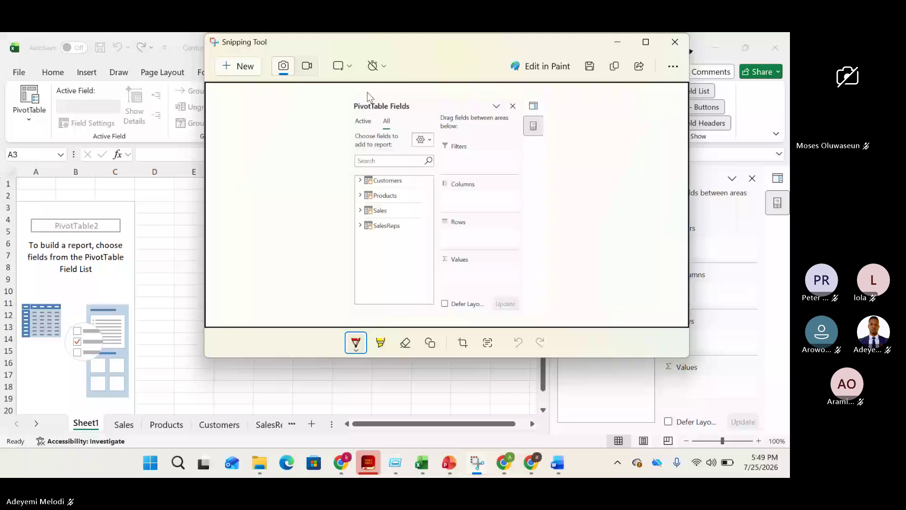
left_click_drag(352, 91, 536, 129)
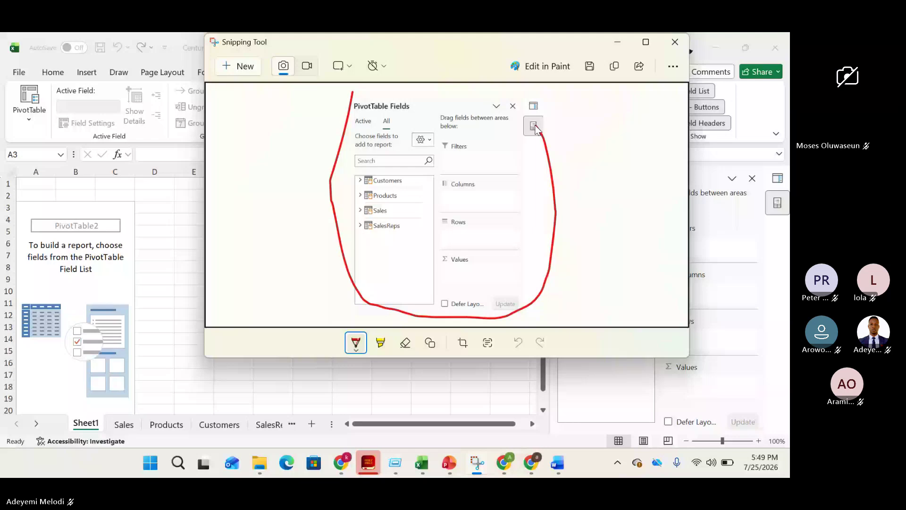
- Copy the annotated PivotTable Fields screenshot, send it to the WhatsApp training group, and return to the Excel workbook
left_click(614, 66)
key("alt+Tab")
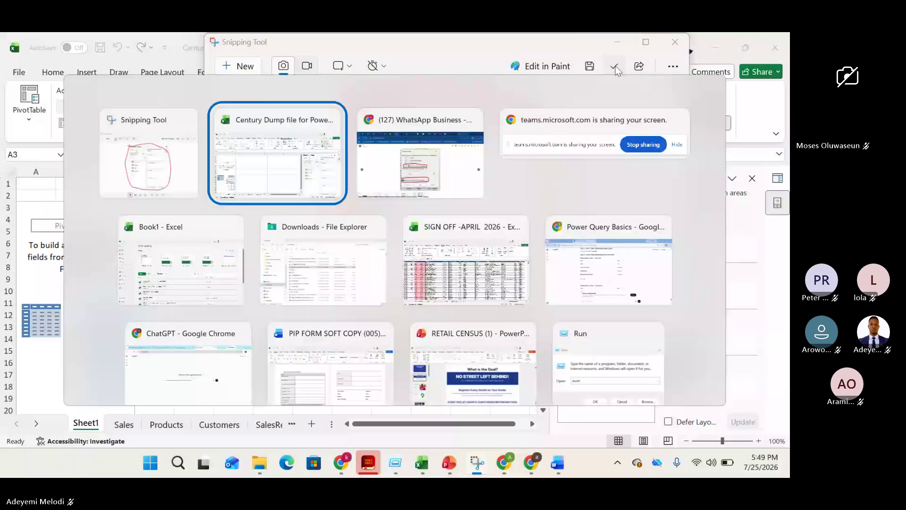
key("alt+Tab")
key("Escape")
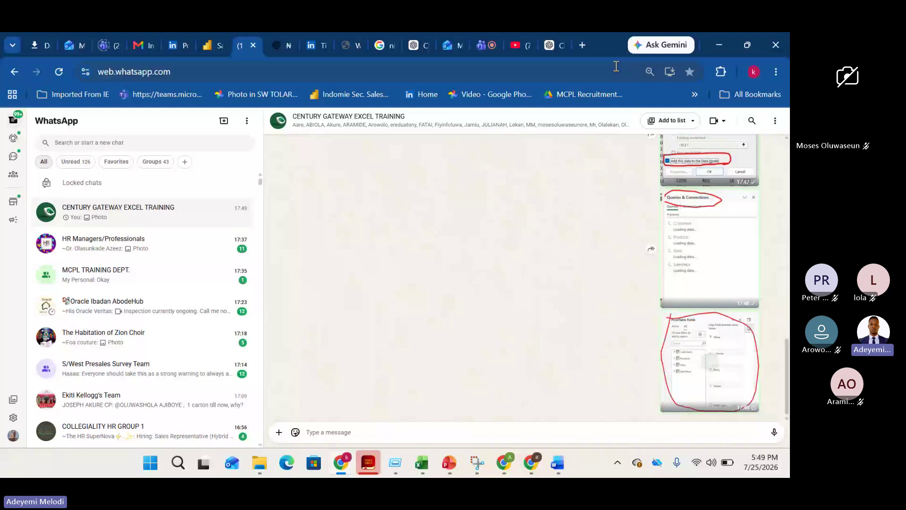
key("alt+Tab")
key("alt+Tab")
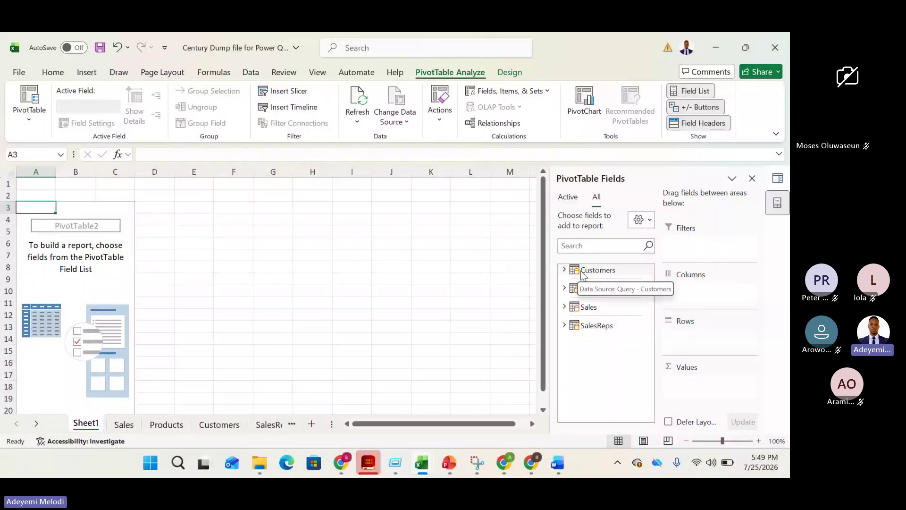
- Expand the Customers, Products, Sales and SalesReps tables in the PivotTable field list and review their fields
left_click(584, 273)
left_click(565, 331)
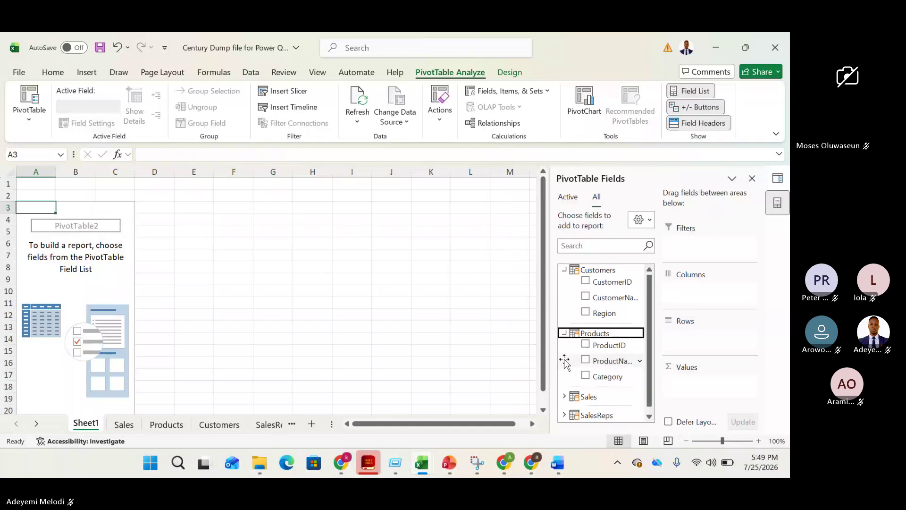
left_click(565, 397)
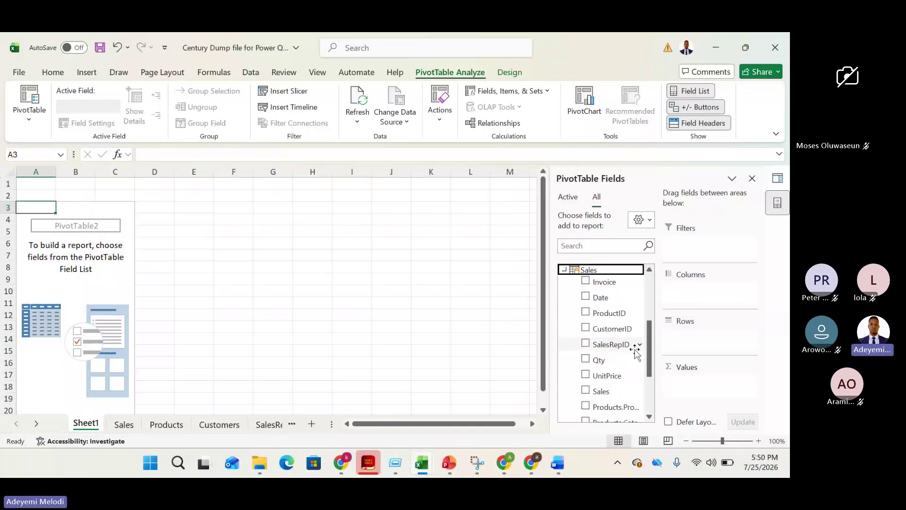
left_click_drag(647, 353, 570, 413)
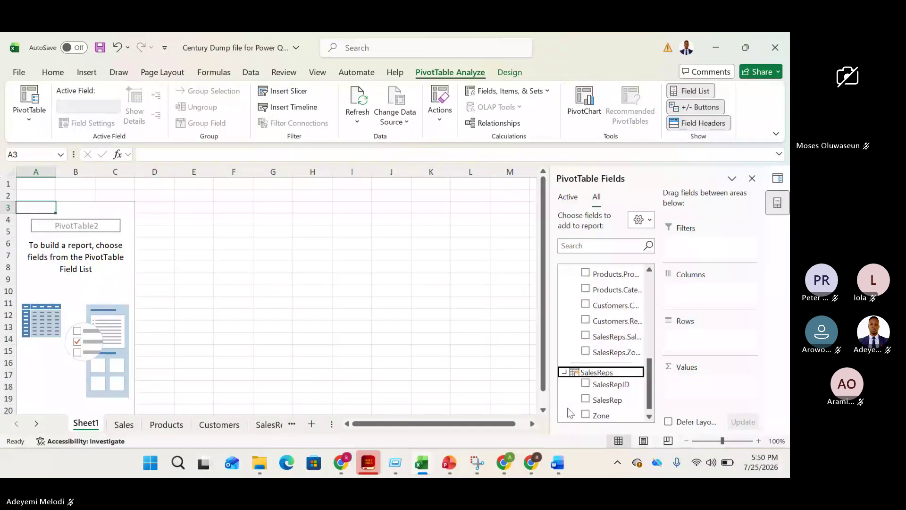
scroll(649, 395, "down", 1)
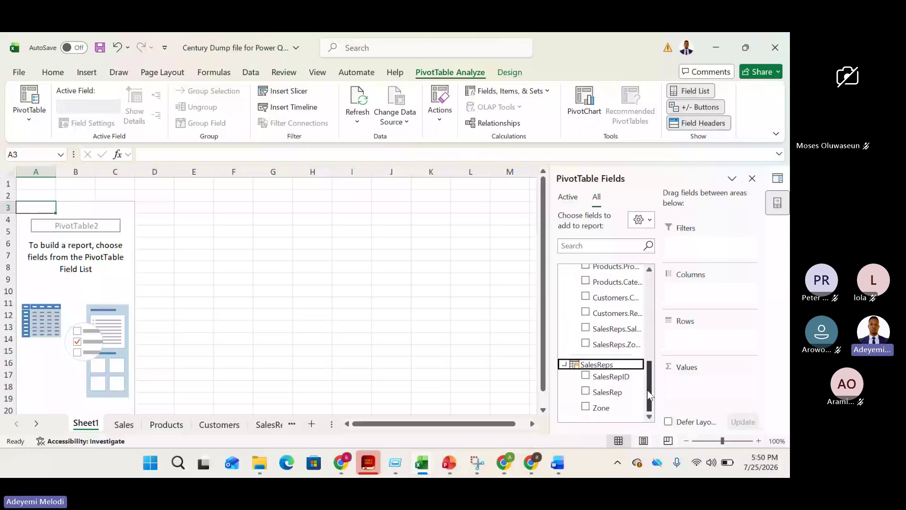
left_click(250, 72)
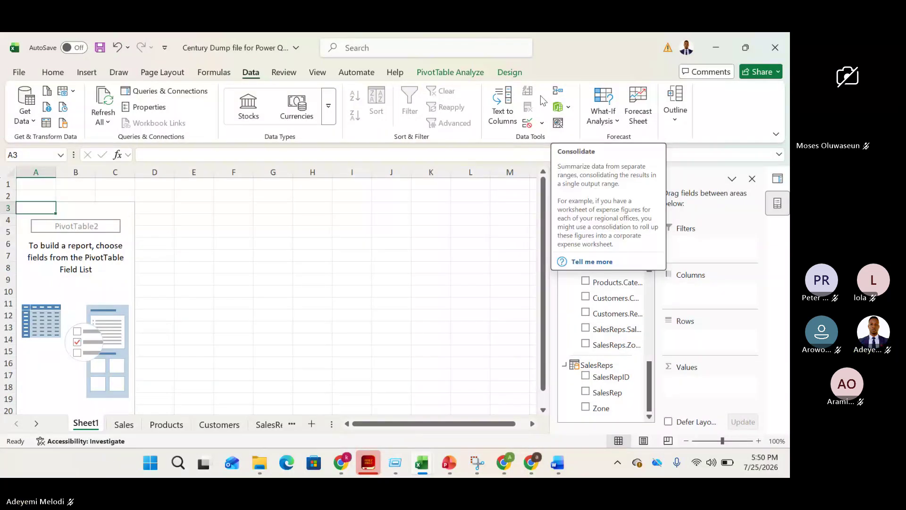
left_click(569, 109)
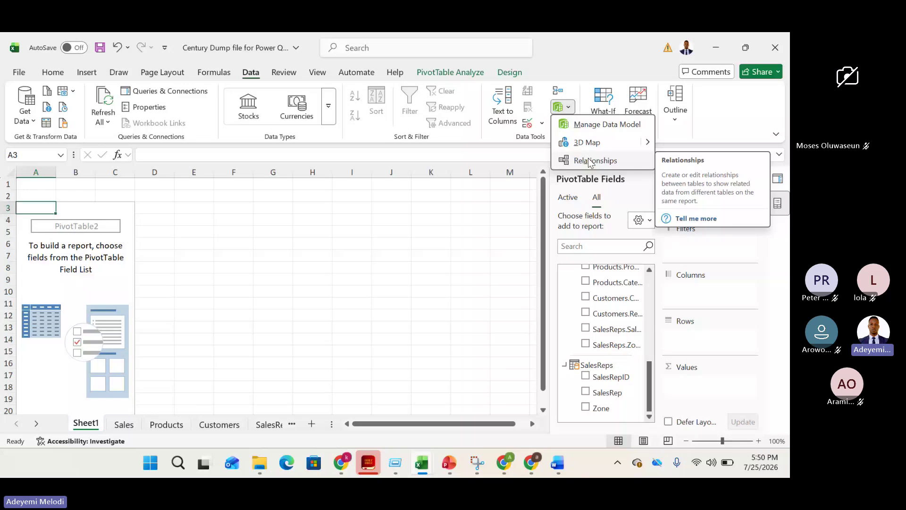
left_click(589, 161)
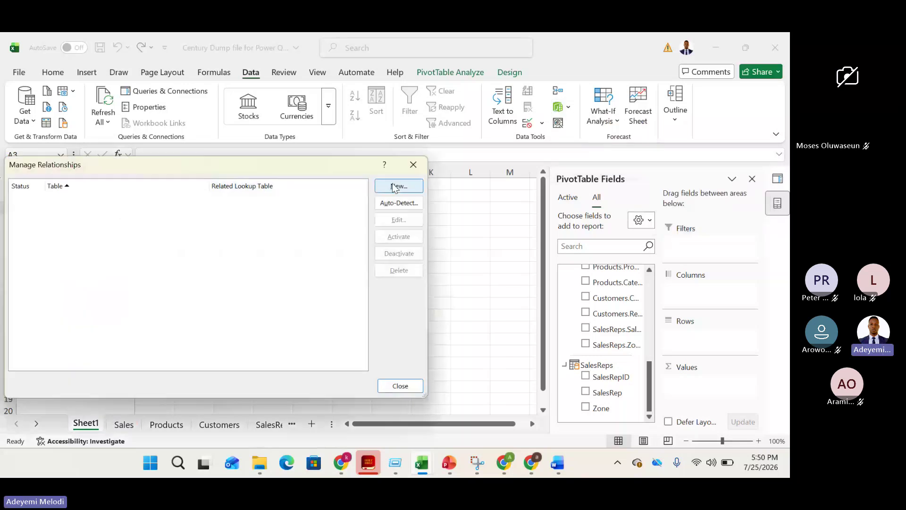
left_click(412, 169)
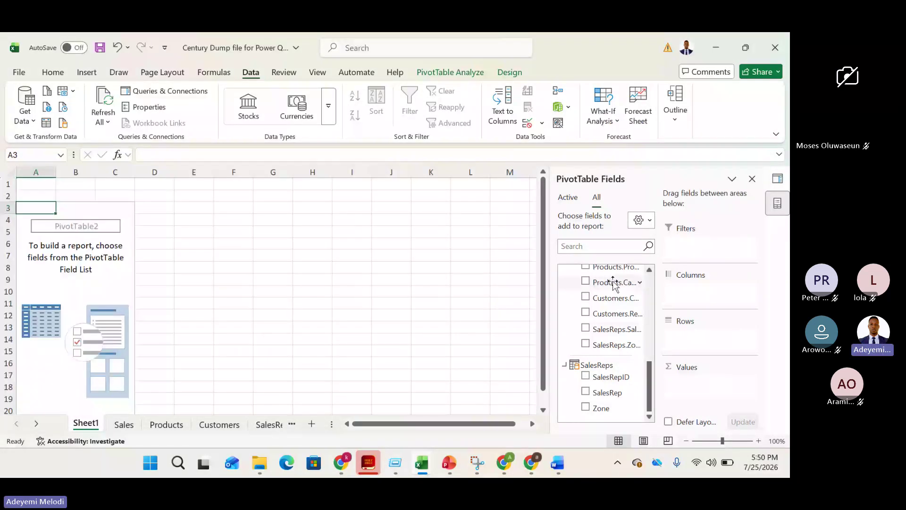
- Add Category from the Products table to the PivotTable rows and Sales from the Sales table to the values
left_click_drag(652, 398, 665, 291)
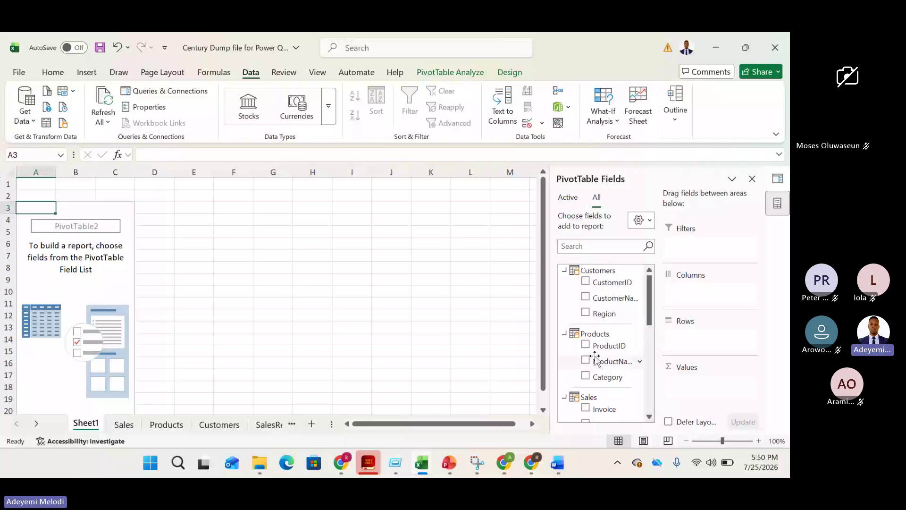
left_click_drag(651, 319, 652, 326)
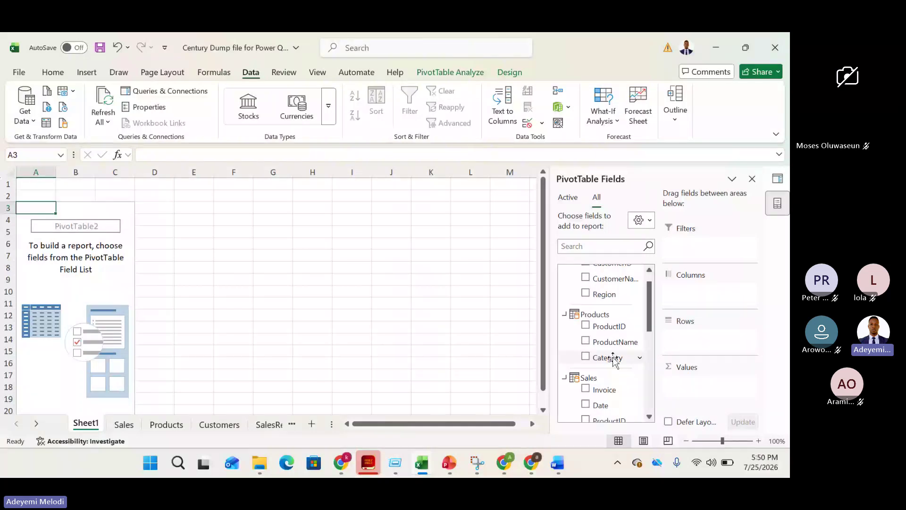
left_click_drag(614, 359, 692, 336)
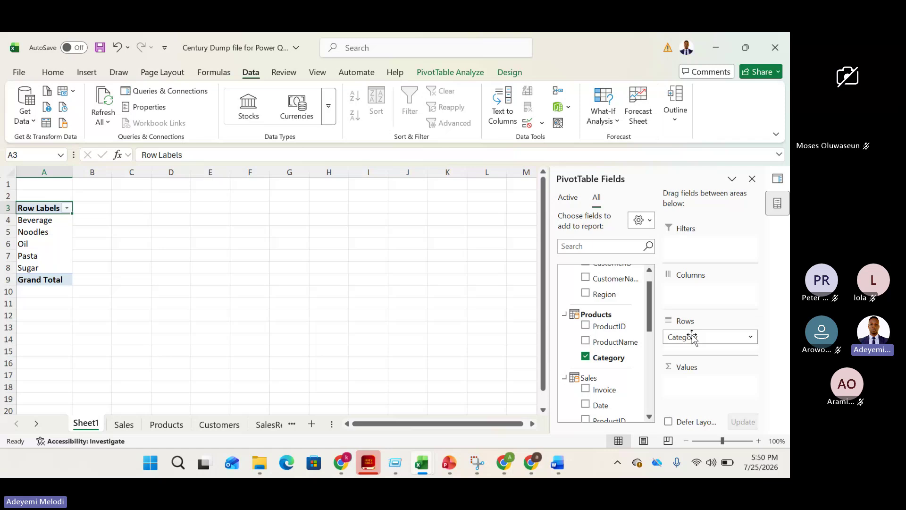
left_click_drag(650, 319, 649, 357)
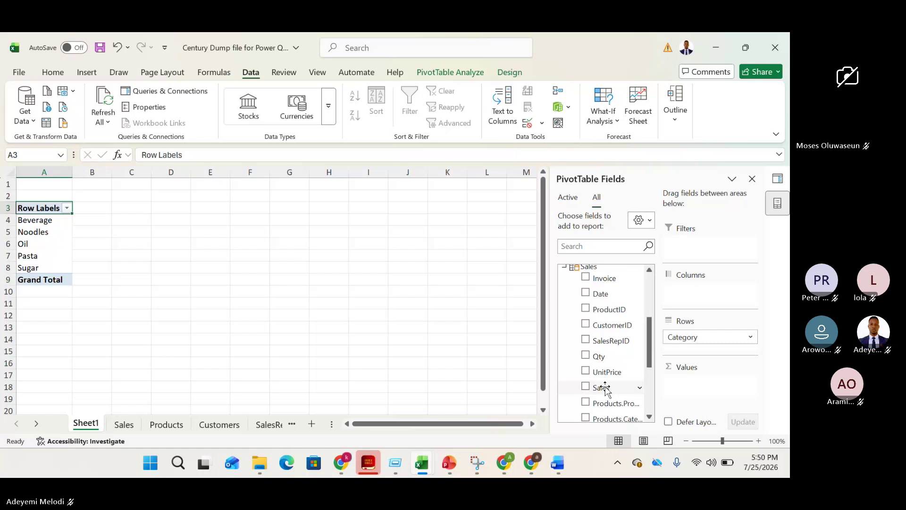
left_click_drag(606, 390, 690, 382)
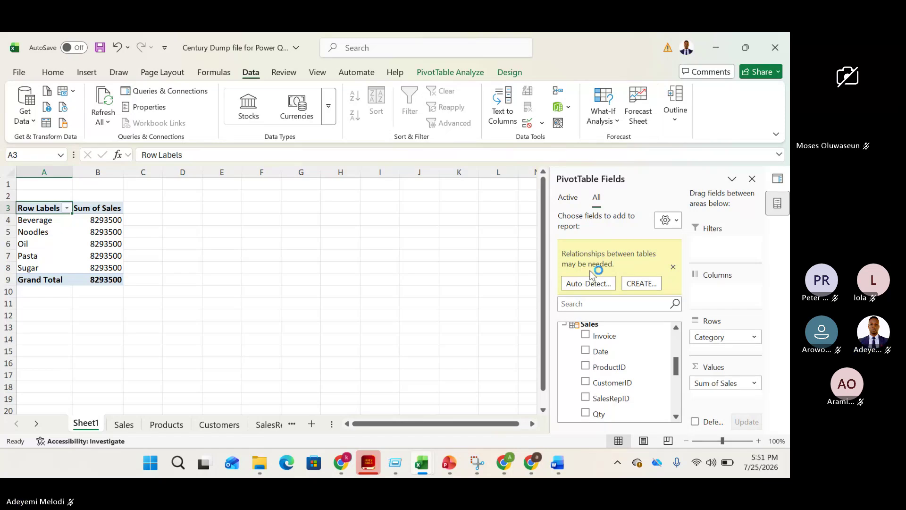
- Capture the table relationships notice in the PivotTable Fields pane and circle its CREATE option in red in Snipping Tool
key("super+shift+s")
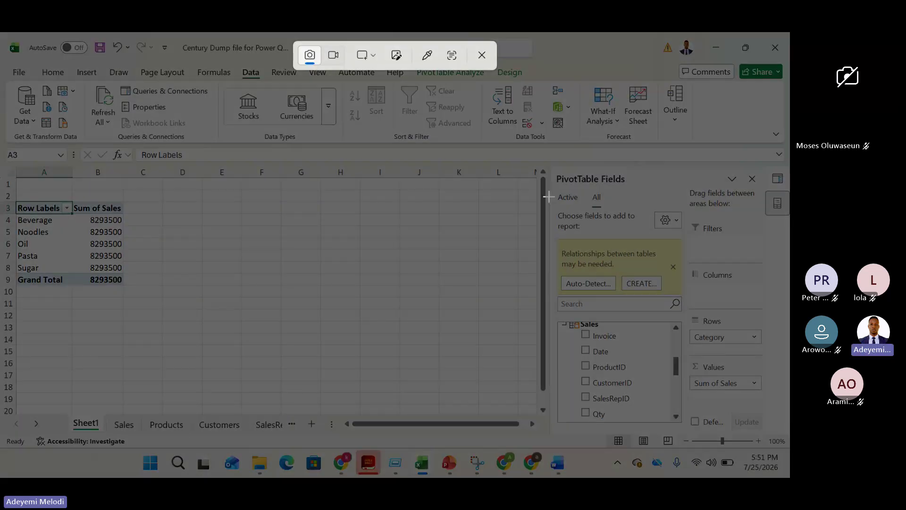
left_click_drag(554, 188, 688, 300)
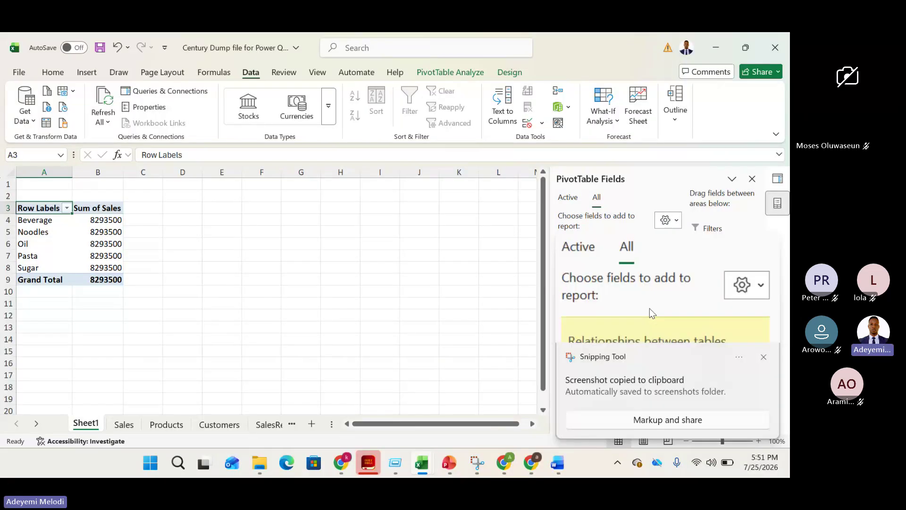
left_click(659, 344)
mouse_move(447, 226)
left_mouse_down()
mouse_move(447, 242)
mouse_move(460, 251)
mouse_move(457, 224)
left_mouse_up()
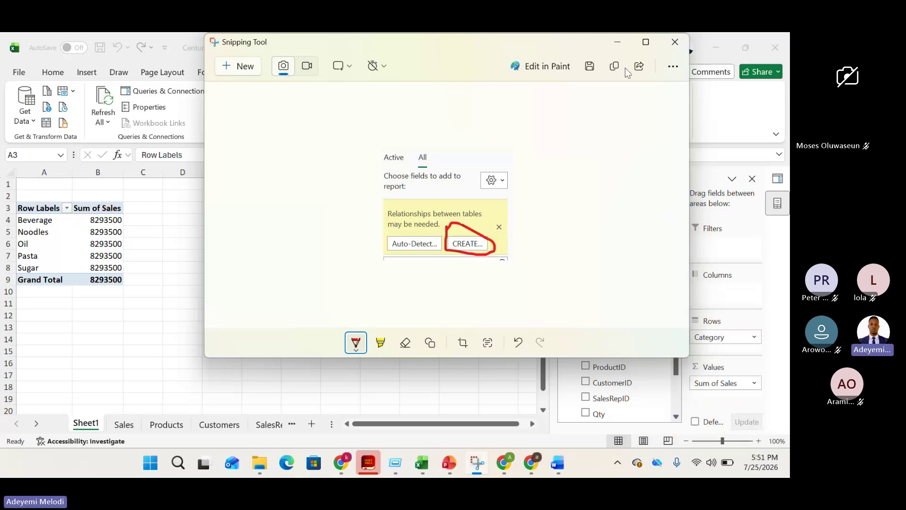
- Send the annotated relationships notice screenshot to the WhatsApp training group and return to the Excel workbook
key("alt+Tab")
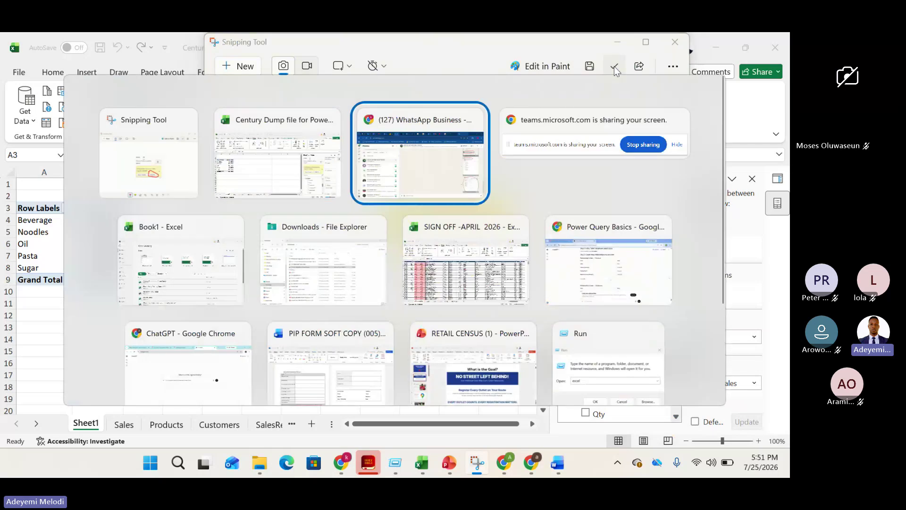
key("ctrl+v")
key("Return")
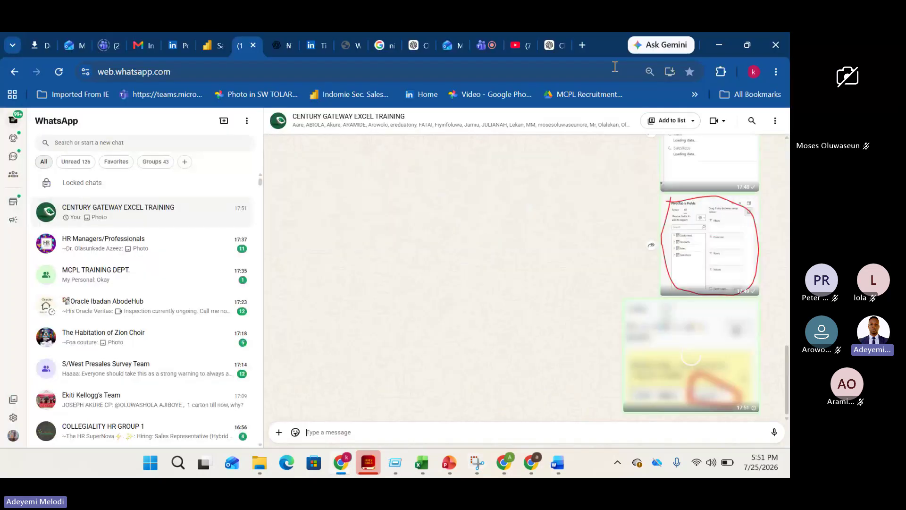
key("alt+Tab")
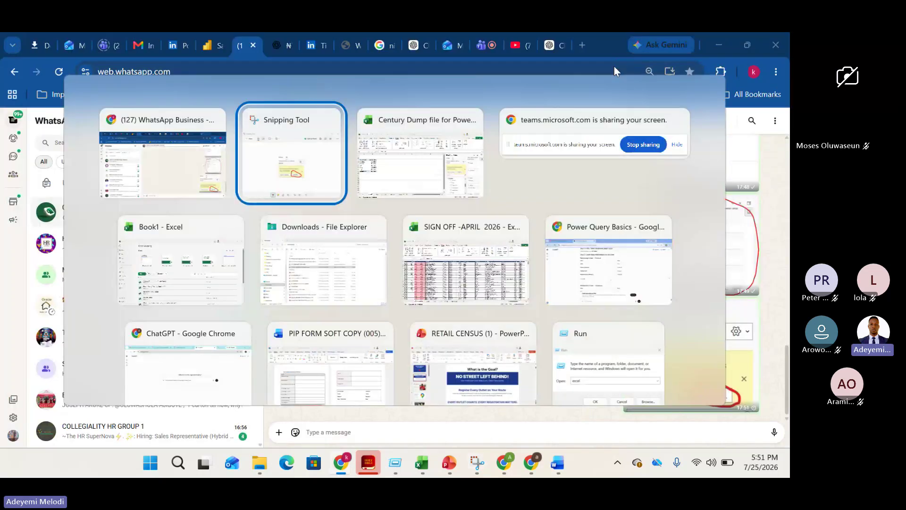
key("alt+Tab")
- Start creating a table relationship, capture the empty Create Relationship dialog, and copy the screenshot from Snipping Tool
left_click(639, 284)
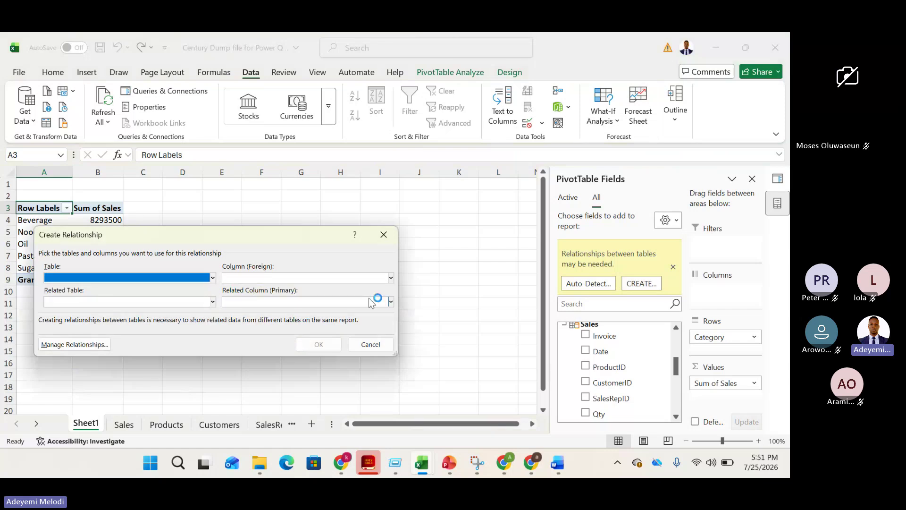
key("super+shift+s")
left_click_drag(26, 214, 409, 357)
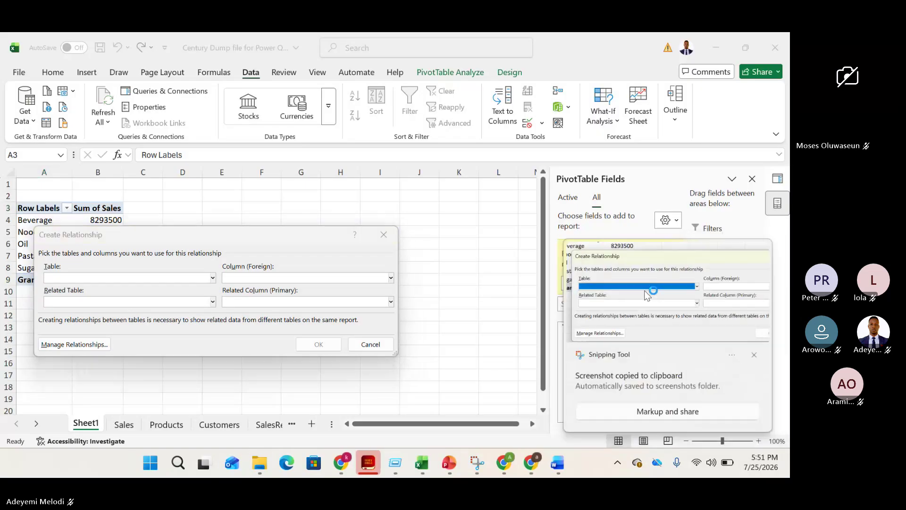
left_click(644, 291)
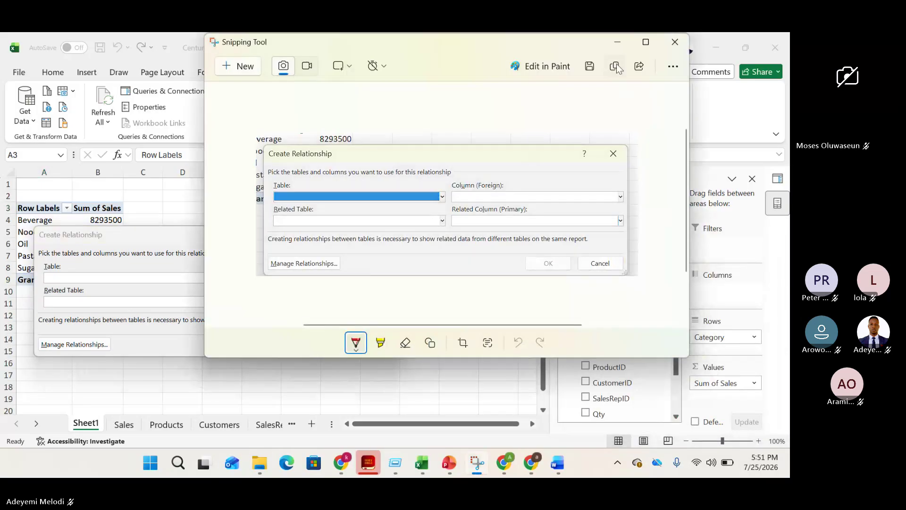
left_click(618, 68)
- Send the Create Relationship screenshot to the WhatsApp training group and return to the Create Relationship dialog
key("alt+Tab")
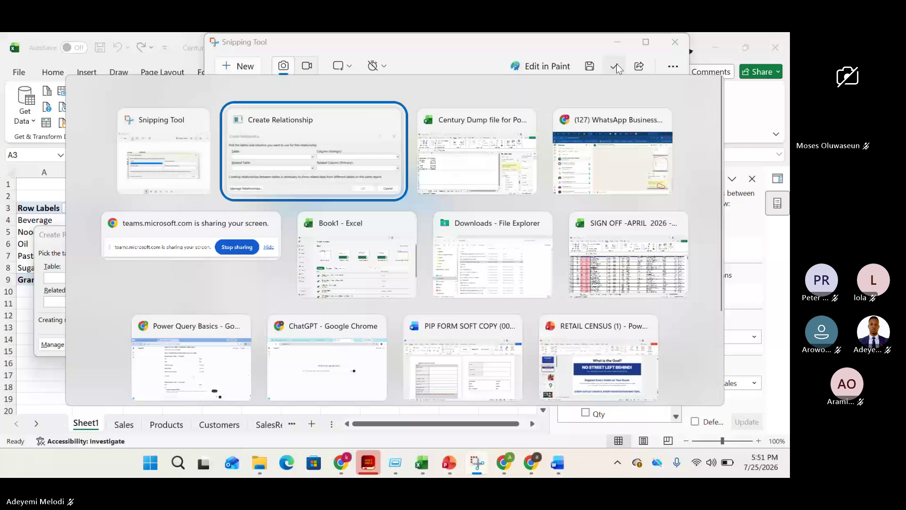
key("alt+Tab")
key("alt+Tab")
key("ctrl+v")
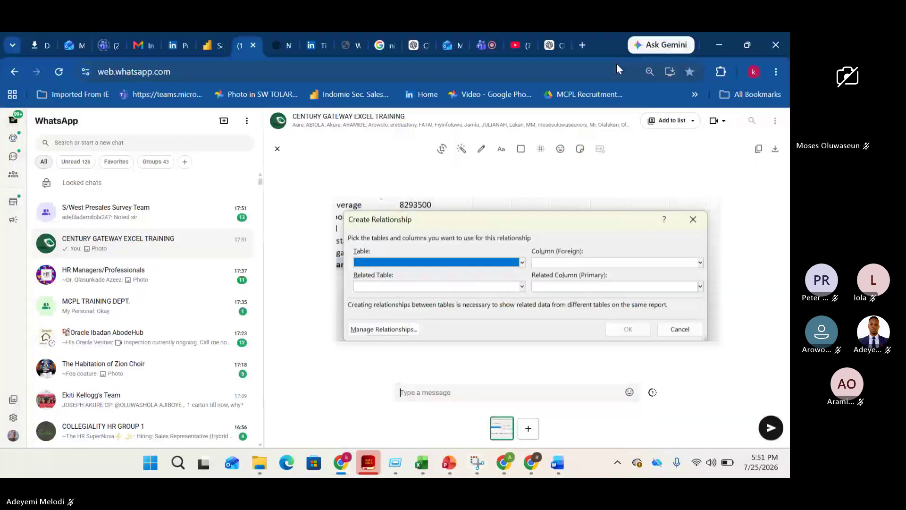
key("Return")
key("alt+Tab")
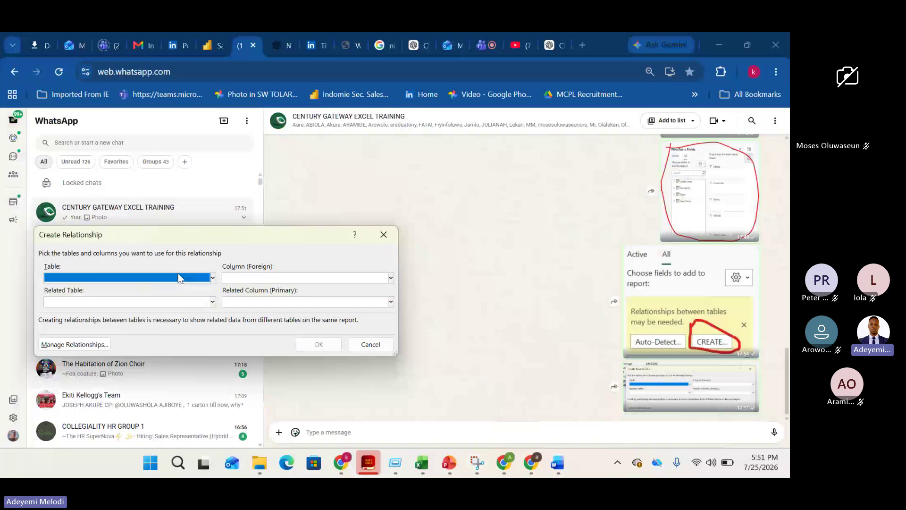
- Create a relationship between the Products and Sales Data Model tables, using ProductID as the column in both
left_click(180, 278)
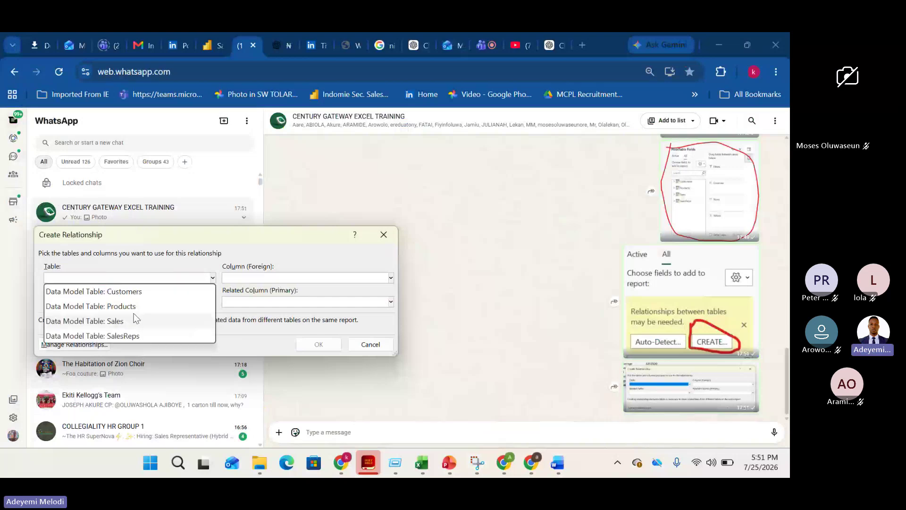
left_click(95, 306)
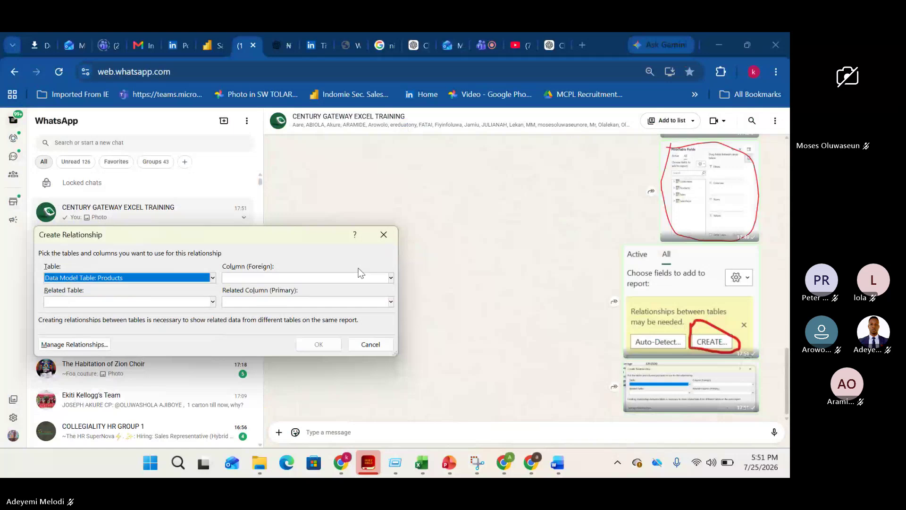
left_click(391, 279)
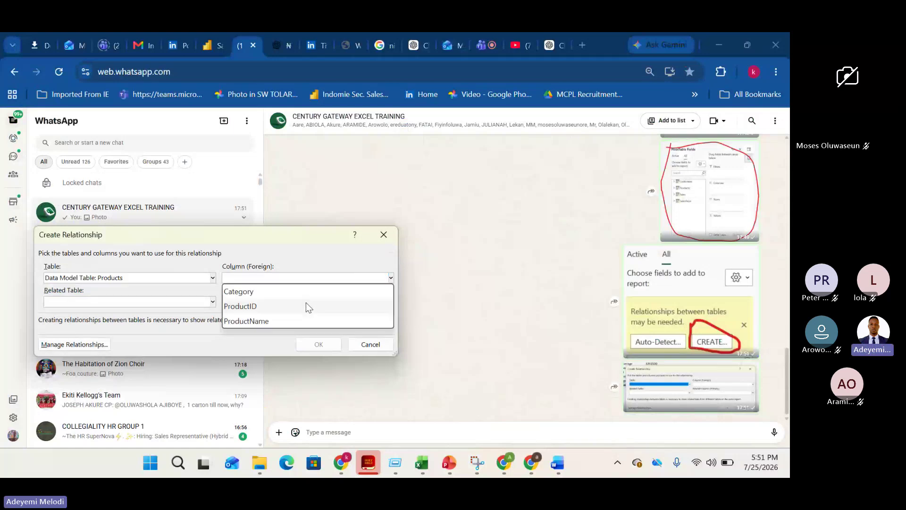
left_click(308, 307)
left_click(212, 301)
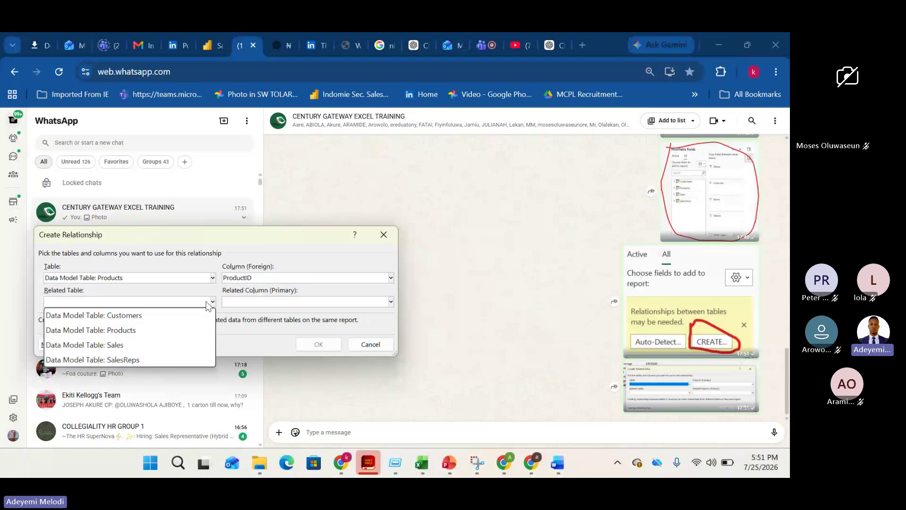
left_click(150, 345)
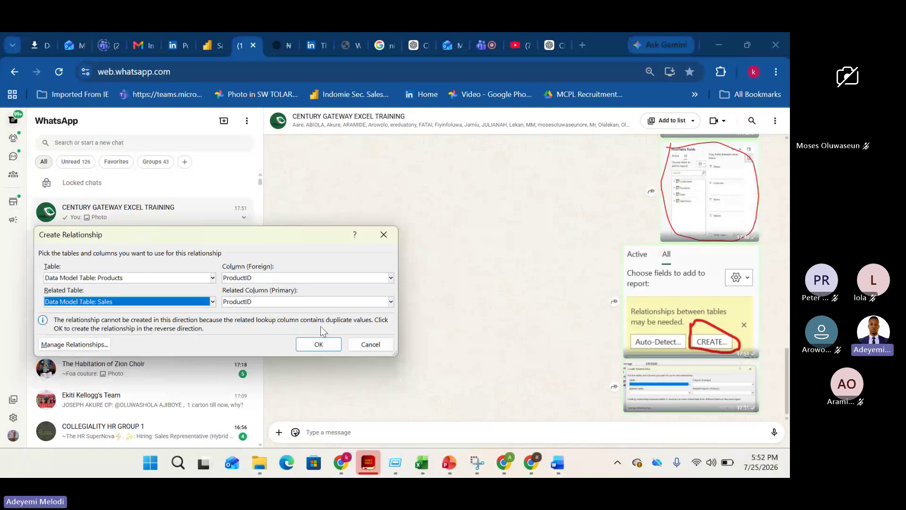
left_click(322, 346)
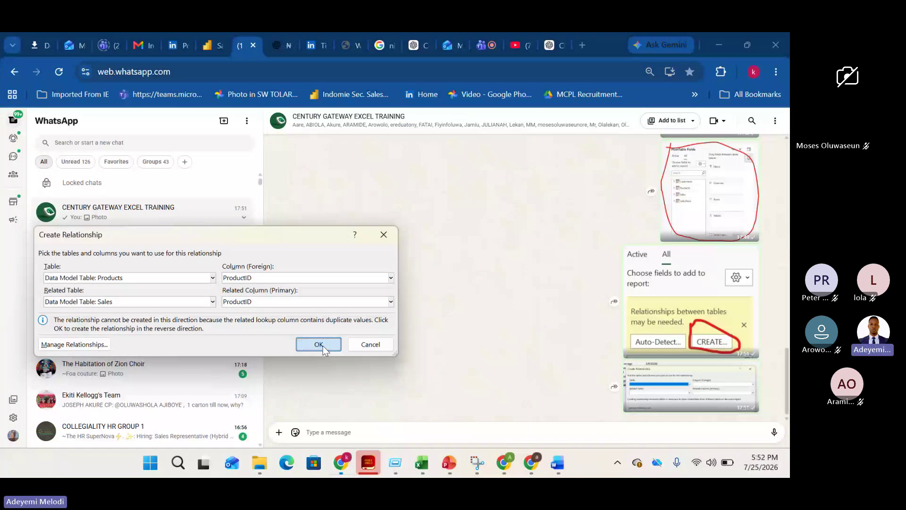
left_click(319, 345)
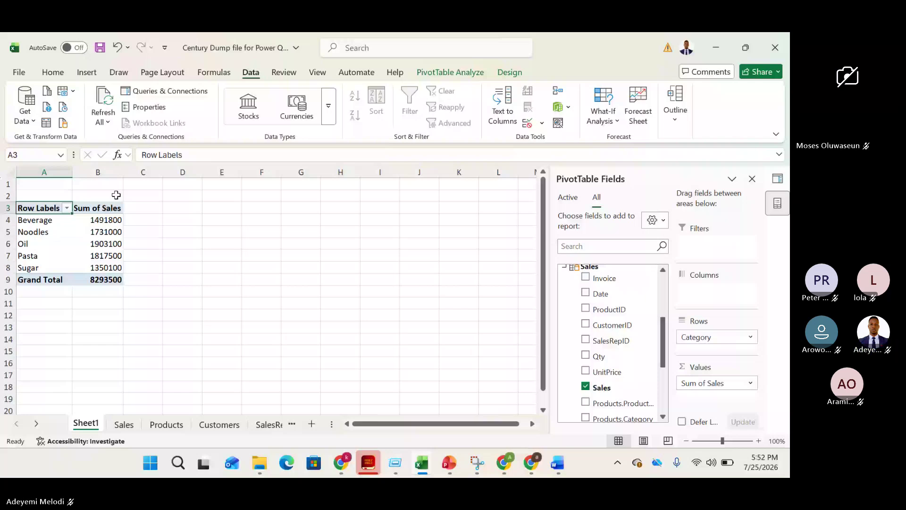
- Format the Sum of Sales column with thousands separators and no decimals, and add Qty from the Sales table to the values
left_click(98, 172)
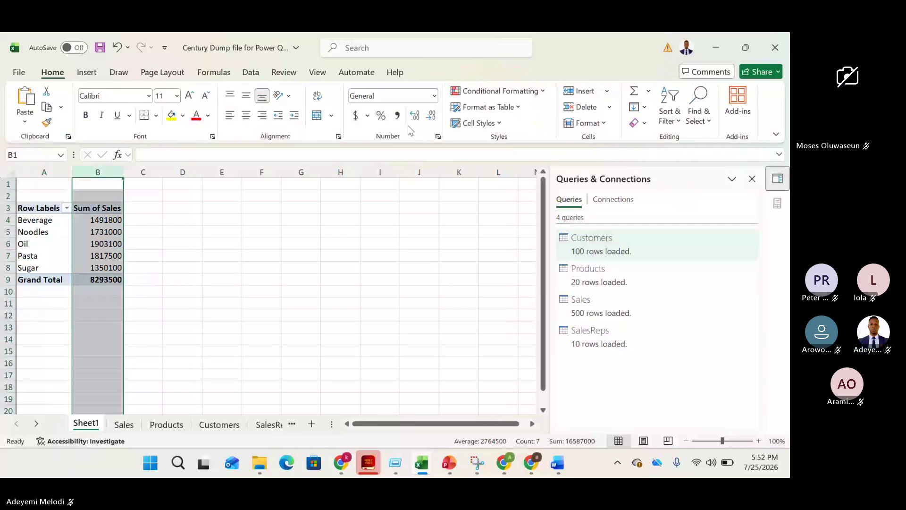
left_click(398, 115)
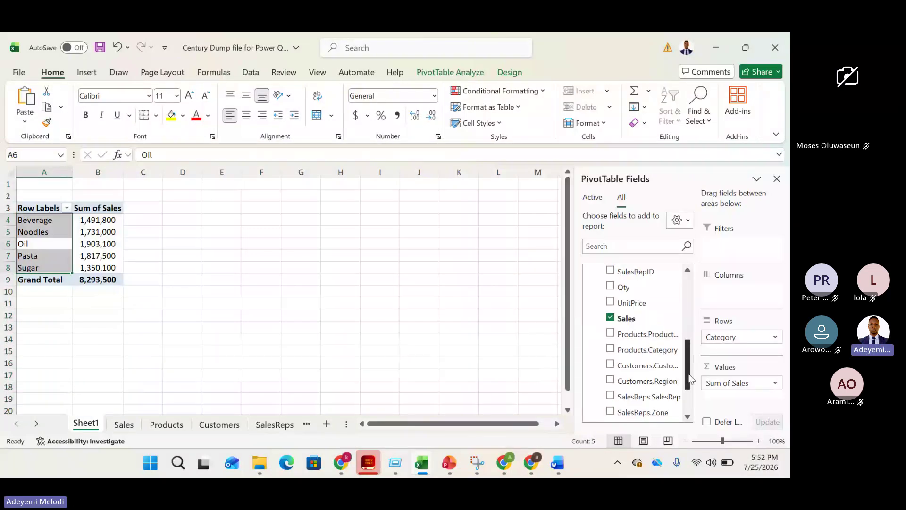
left_click_drag(689, 375, 689, 376)
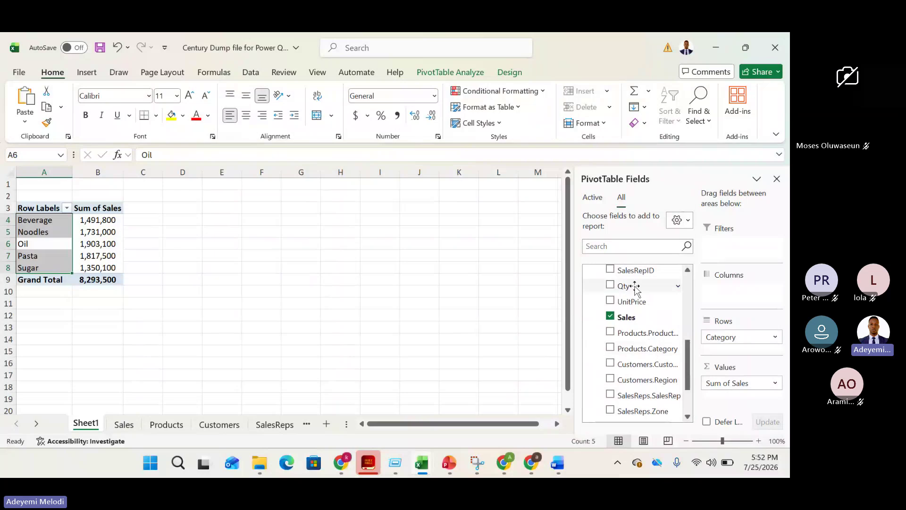
left_click_drag(636, 287, 727, 398)
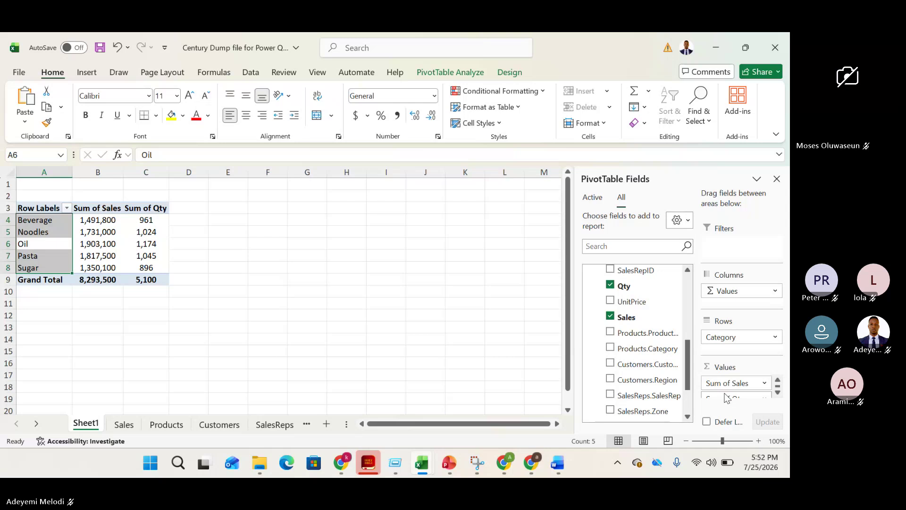
- Switch to the Teams meeting to check on the participants, and return to the WhatsApp training group chat
key("alt+Tab")
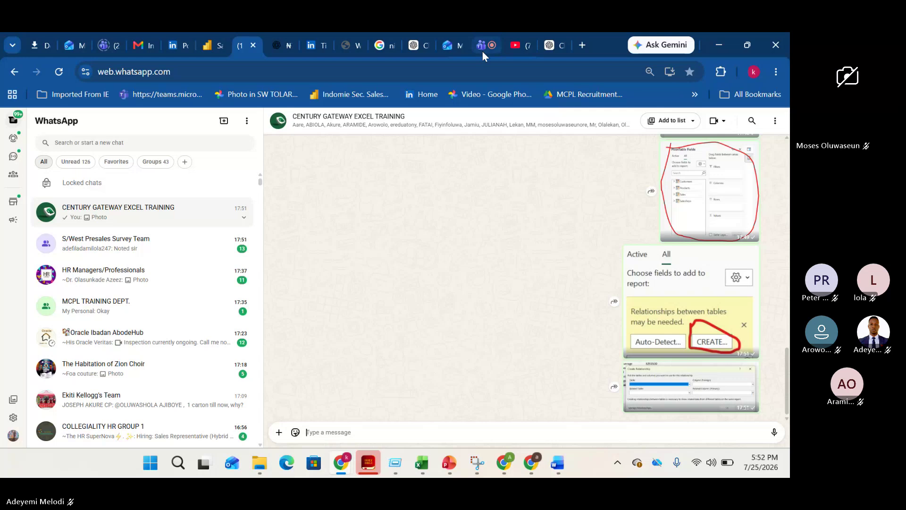
left_click(483, 50)
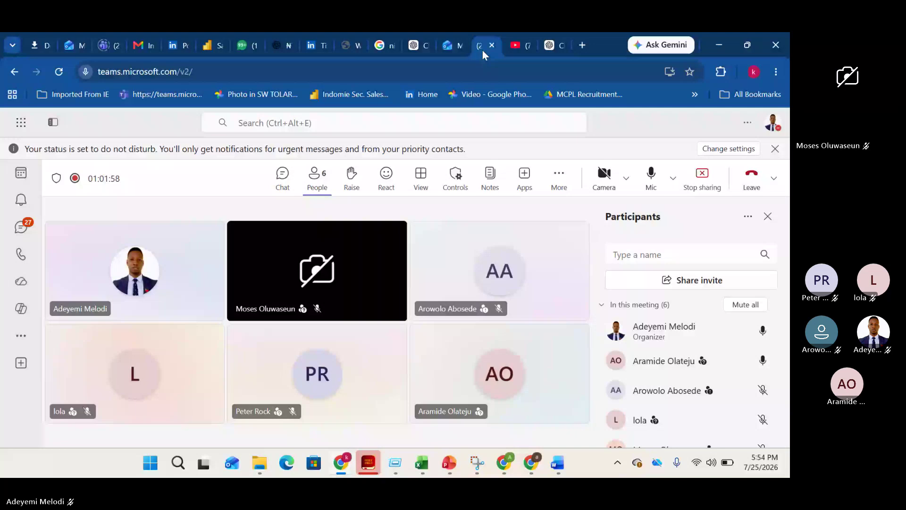
key("alt+Tab")
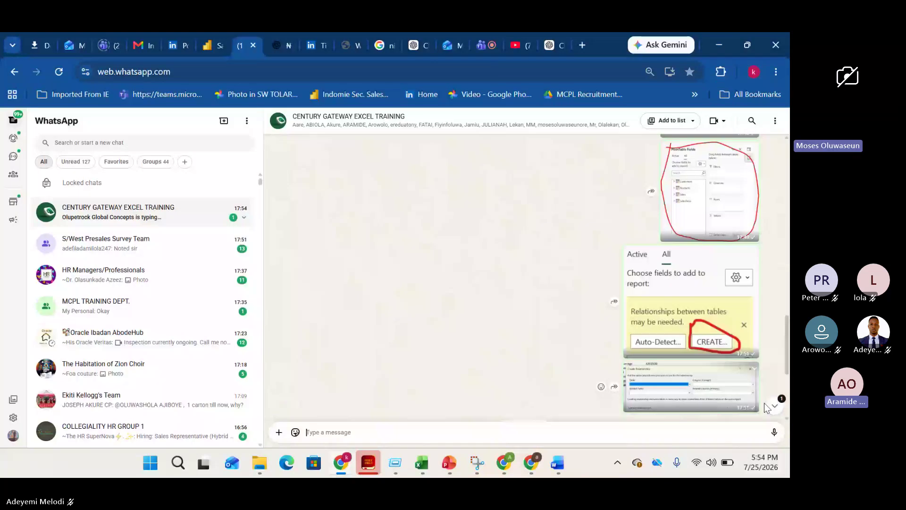
- View the newly posted PivotTable Fields photo in the WhatsApp training group chat and switch back to the Excel workbook
left_click(774, 405)
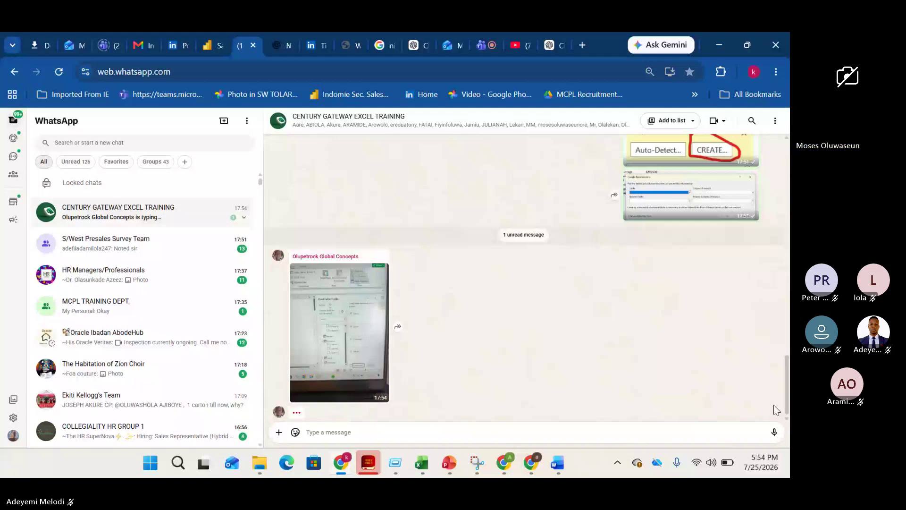
left_click(378, 331)
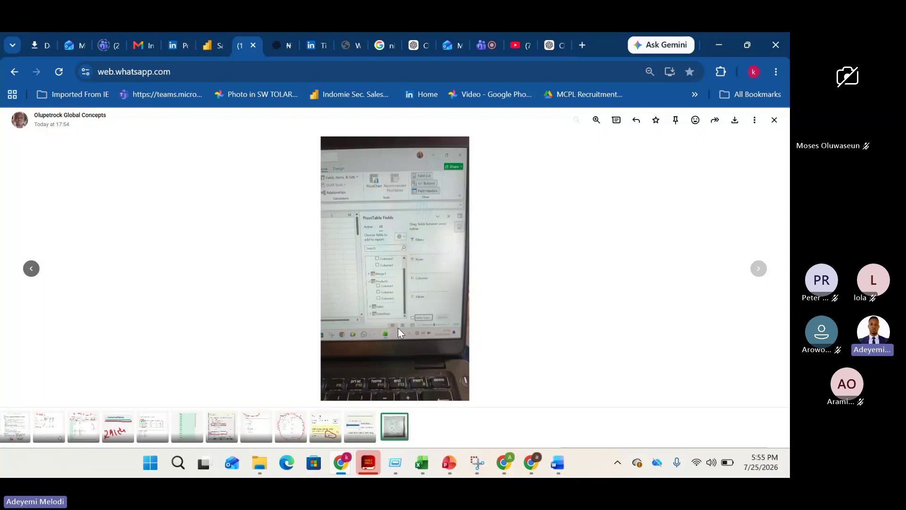
key("alt+Tab")
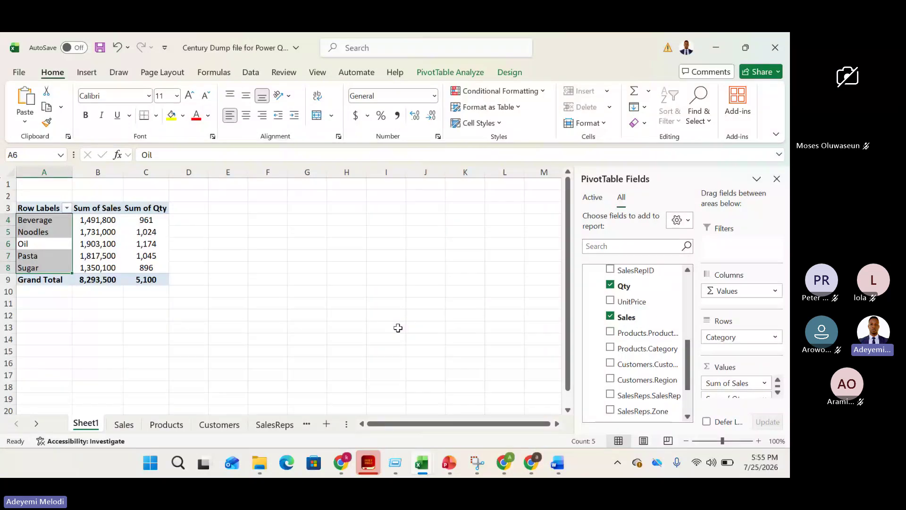
- Select the Sales sheet's header cells from Invoice to Sales and compare them with the column names in the WhatsApp photo
left_click(118, 426)
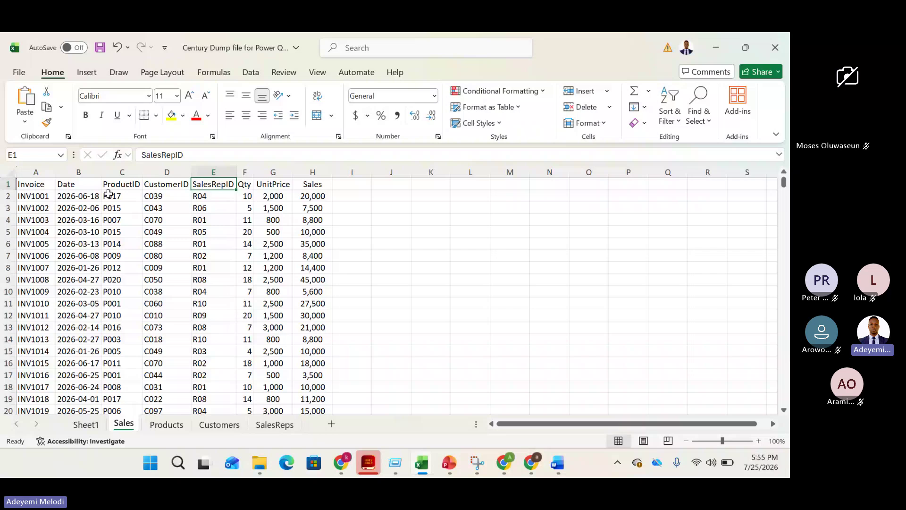
left_click(6, 183)
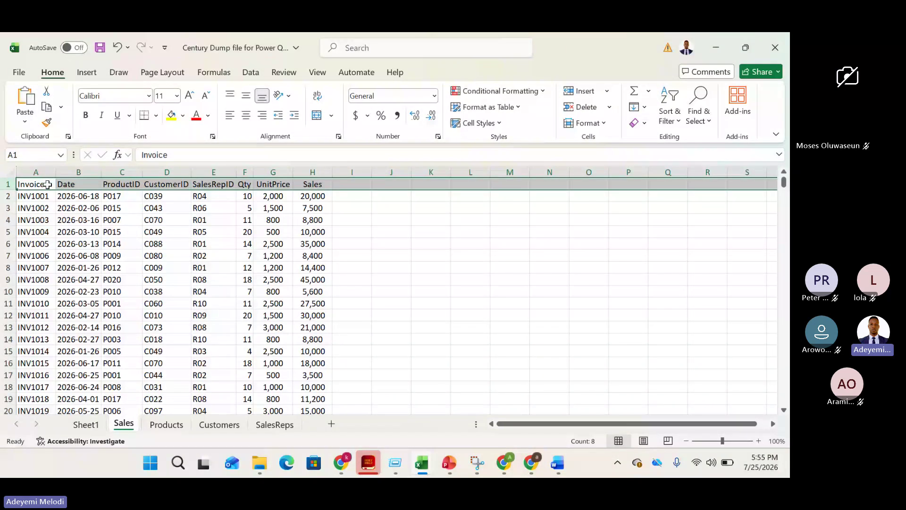
left_click_drag(47, 184, 301, 177)
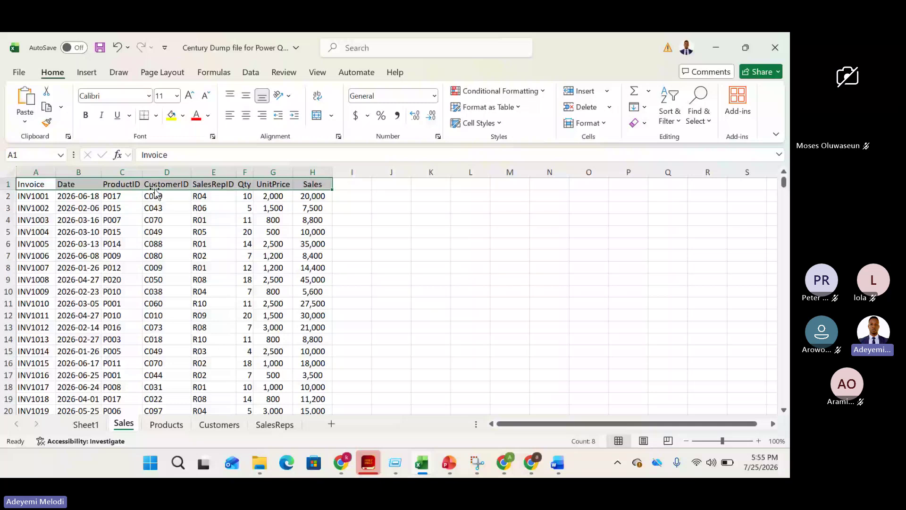
key("alt+Tab")
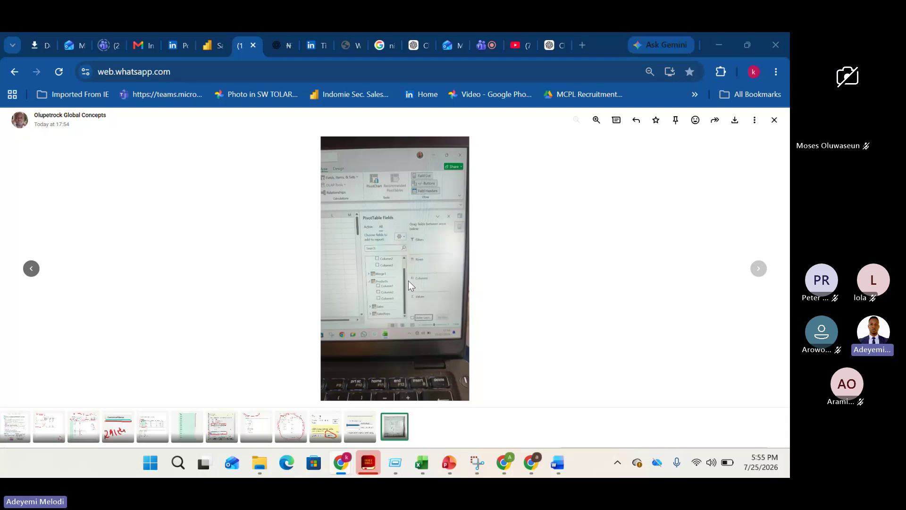
key("alt+Tab")
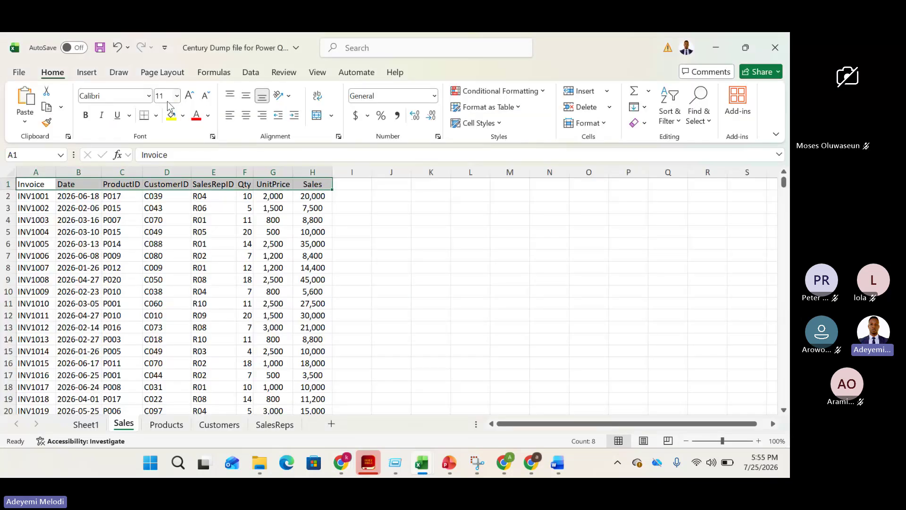
- Show the workbook's Queries & Connections list to examine the loaded queries
left_click(214, 185)
left_click(251, 72)
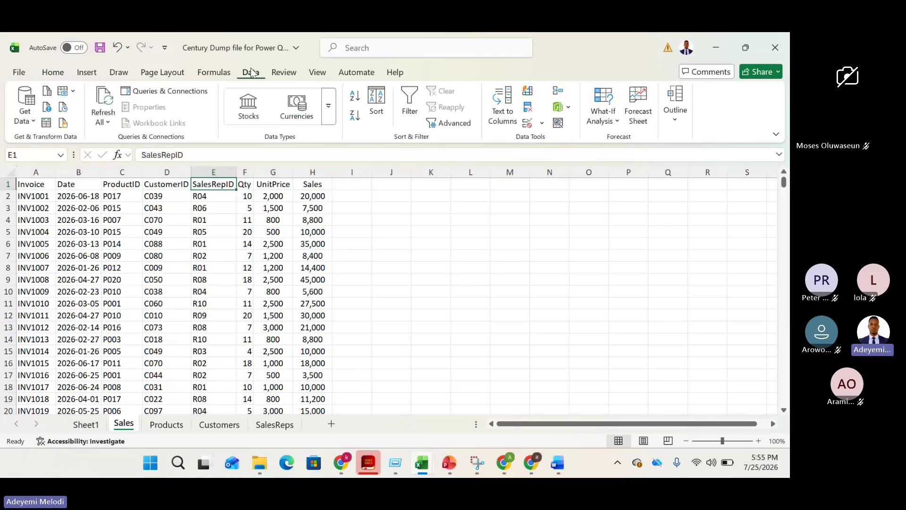
left_click(185, 97)
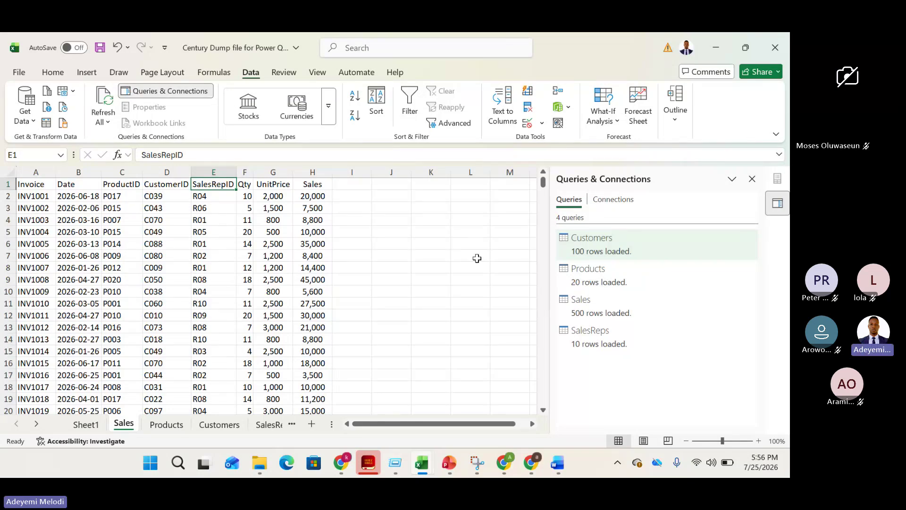
- Switch to WhatsApp to review the posted PivotTable Fields photo again, and close it to return to the group chat
key("alt+Tab")
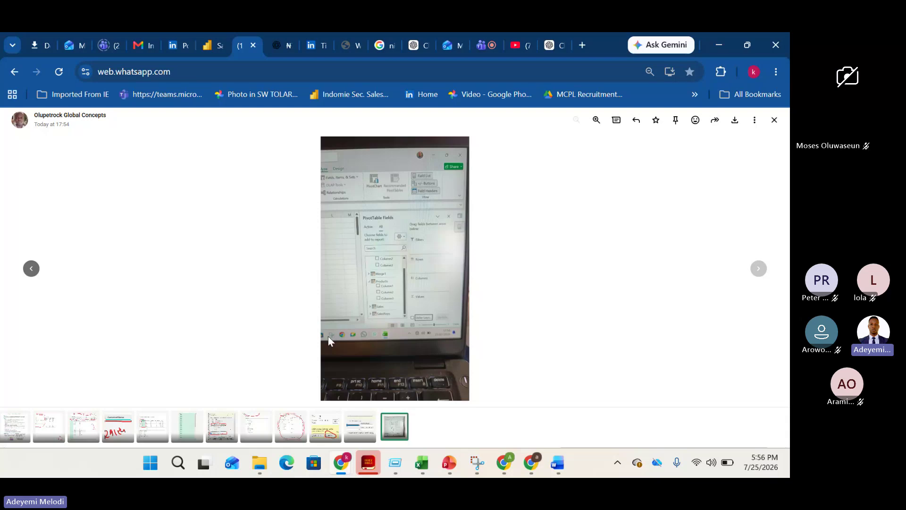
mouse_move(372, 461)
key("Escape")
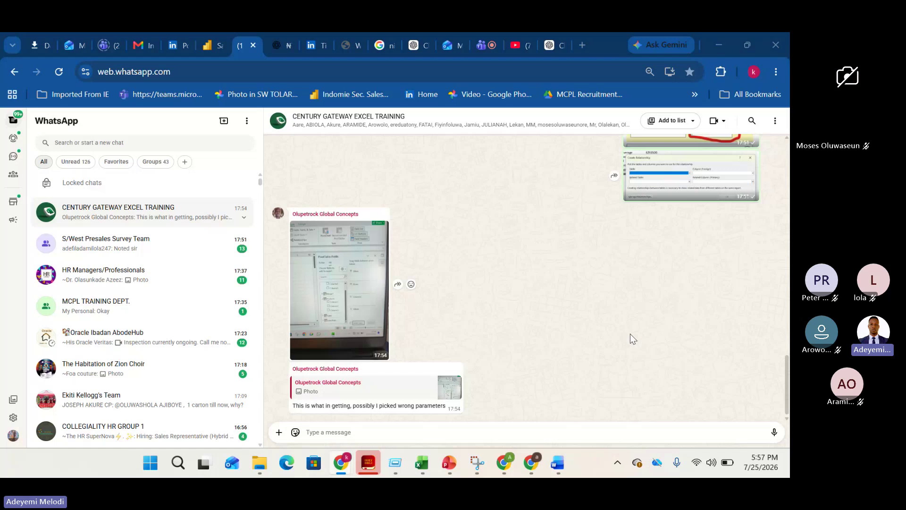
- Switch to the Teams meeting and stop sharing the screen
key("alt+Tab")
key("alt+Tab")
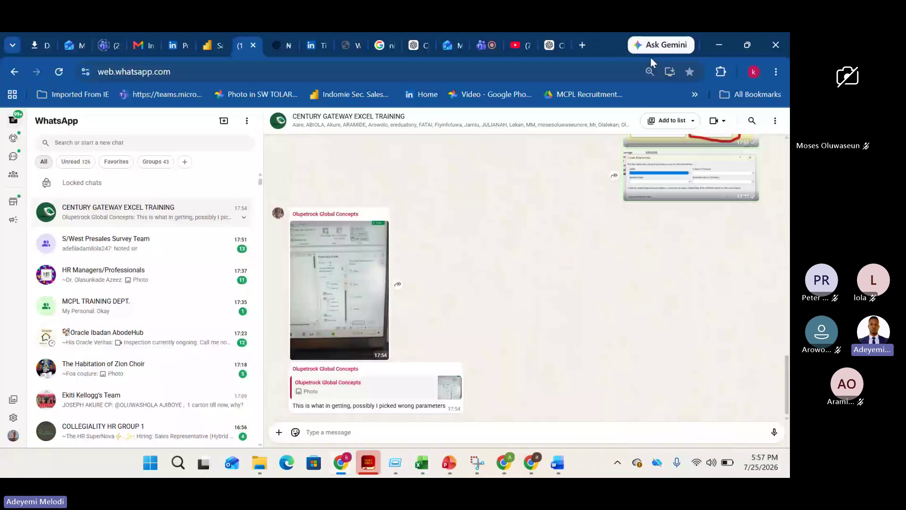
key("alt+Tab")
left_click(703, 176)
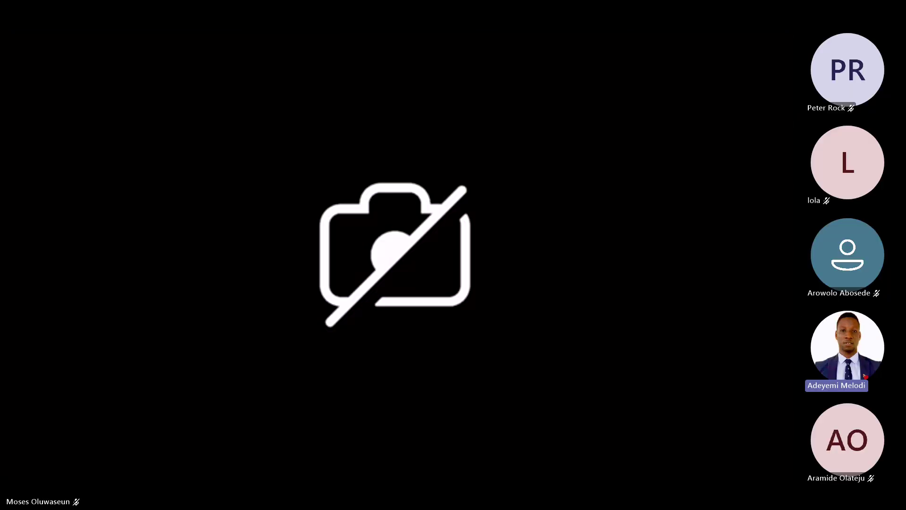